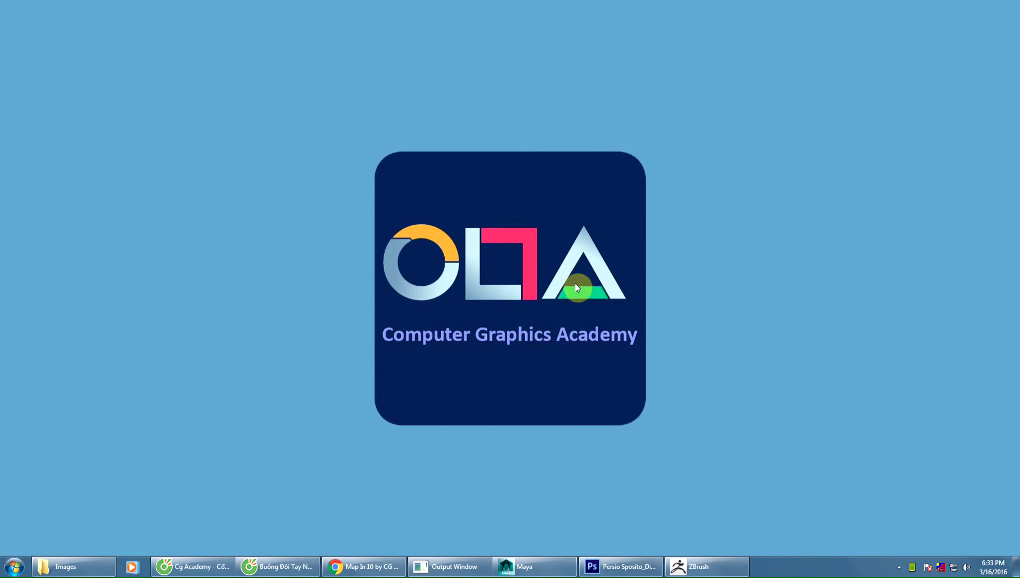
Restore Maya, move the material editor aside and minimise the UV Texture Editor.
{"action": "left_click", "coordinate": [560, 572]}
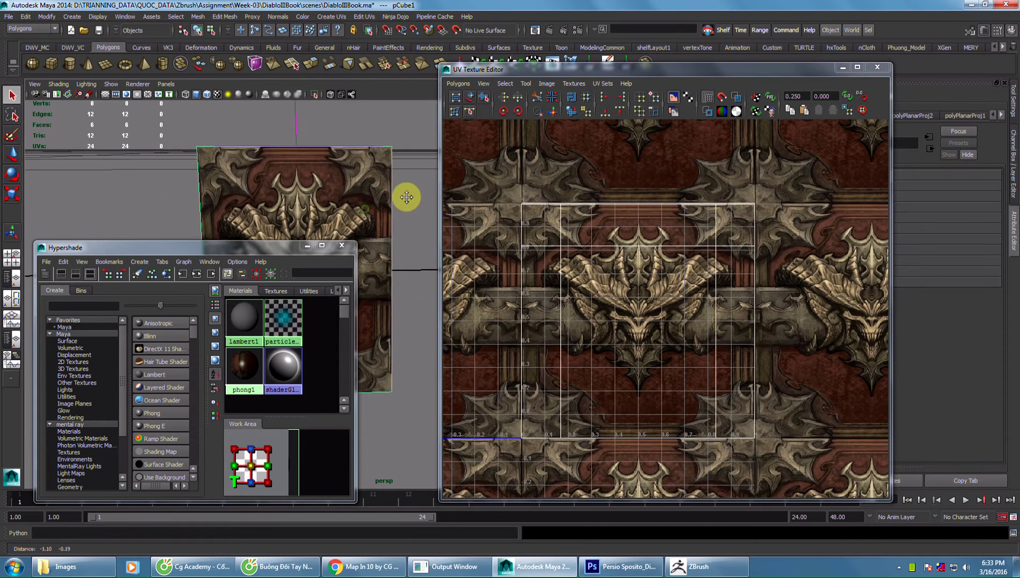
{"action": "left_click_drag", "start_coordinate": [406, 197], "coordinate": [383, 189], "text": "alt"}
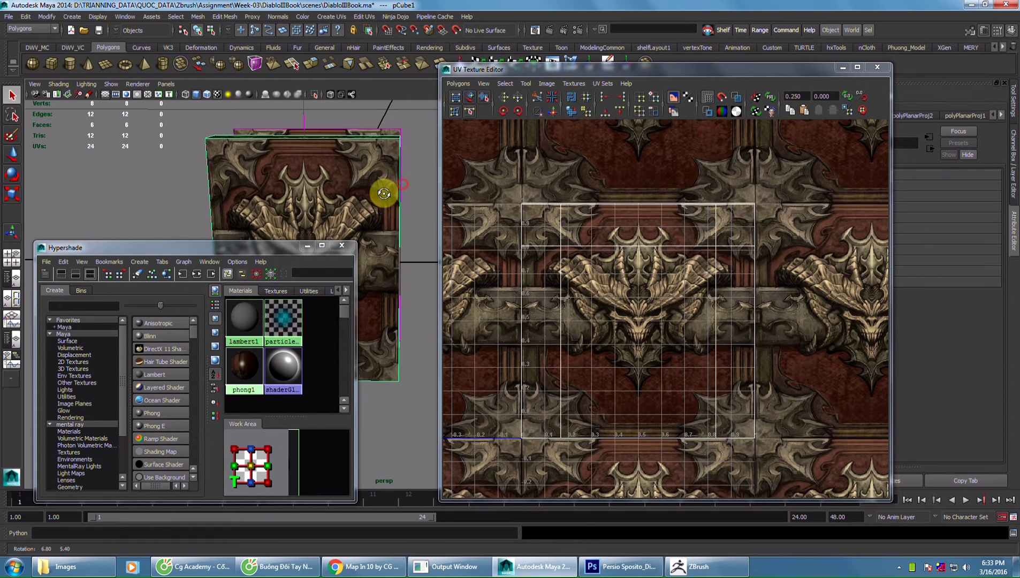
{"action": "left_click_drag", "start_coordinate": [286, 250], "coordinate": [201, 274]}
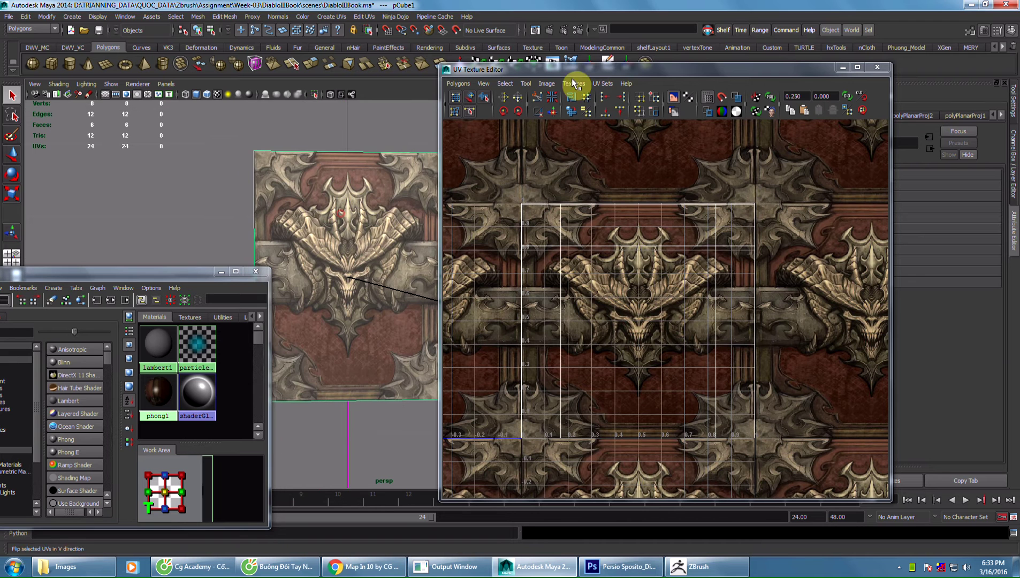
{"action": "left_click", "coordinate": [843, 67]}
{"action": "mouse_move", "coordinate": [374, 206]}
{"action": "left_mouse_down", "text": "alt"}
{"action": "mouse_move", "coordinate": [462, 211]}
{"action": "mouse_move", "coordinate": [421, 164]}
{"action": "left_mouse_up", "text": "alt"}
Change the viewport lighting, orbit to a frontal view of the book, and briefly check ZBrush.
{"action": "left_click", "coordinate": [86, 84]}
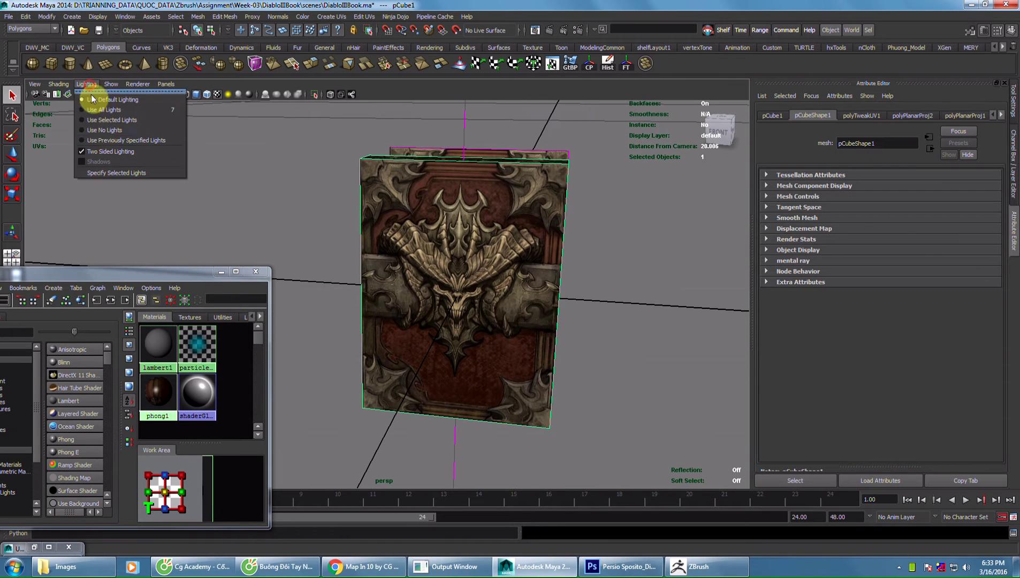
{"action": "left_click", "coordinate": [102, 130]}
{"action": "mouse_move", "coordinate": [364, 175]}
{"action": "left_mouse_down", "text": "alt"}
{"action": "mouse_move", "coordinate": [466, 245]}
{"action": "mouse_move", "coordinate": [563, 289]}
{"action": "left_mouse_up", "text": "alt"}
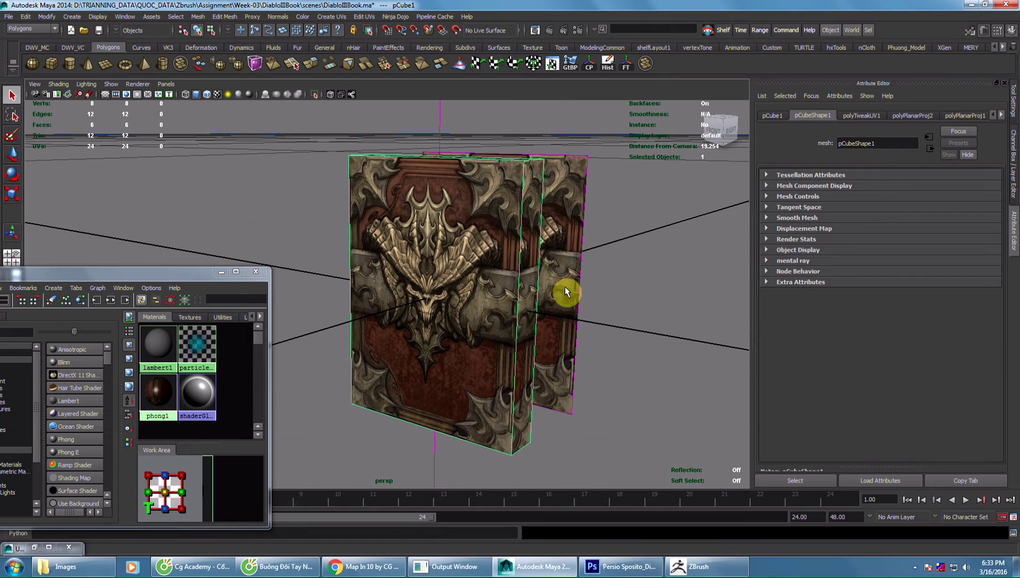
{"action": "left_click_drag", "start_coordinate": [485, 319], "coordinate": [552, 330], "text": "alt"}
{"action": "left_click", "coordinate": [698, 566]}
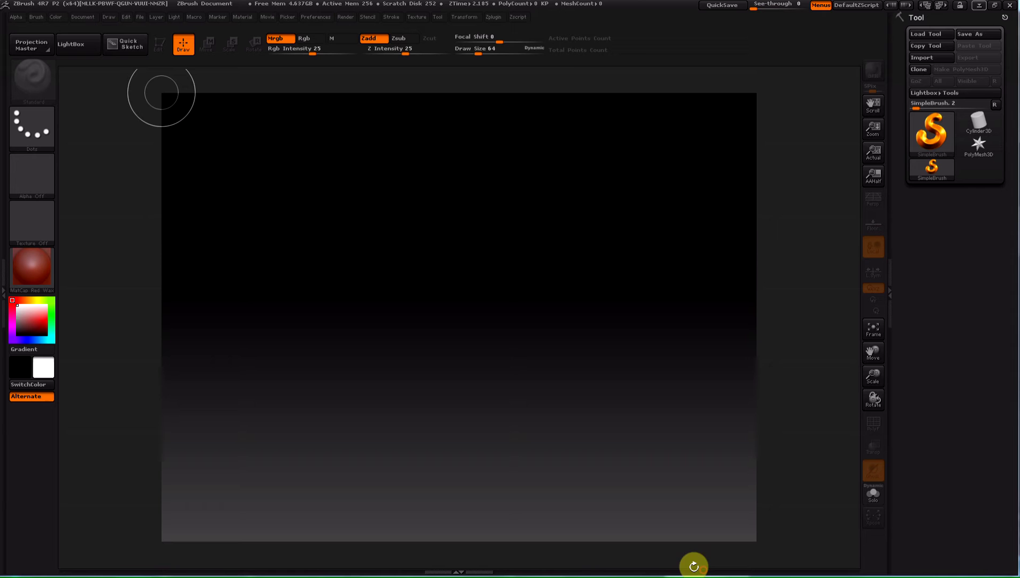
{"action": "left_click", "coordinate": [81, 56]}
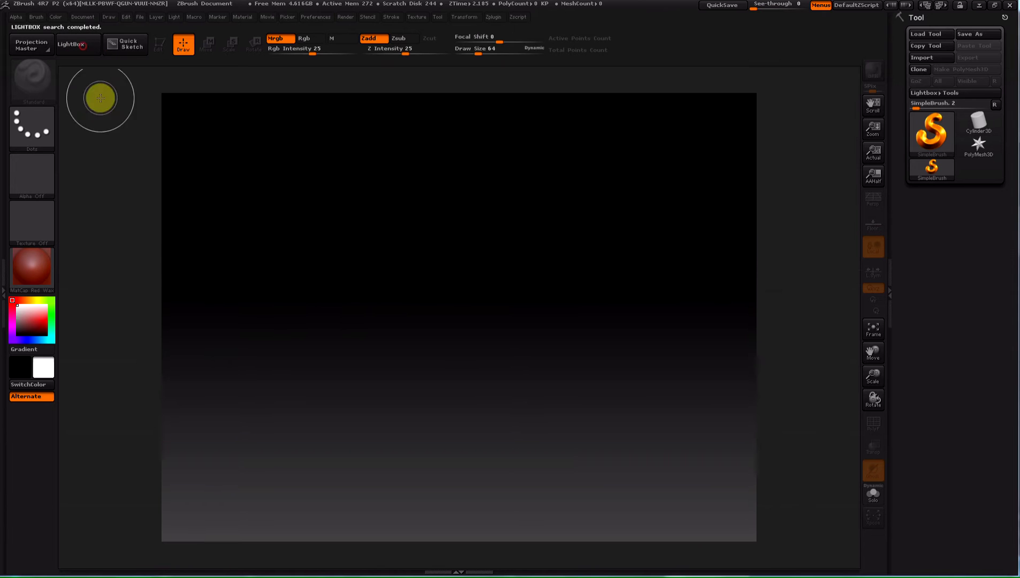
{"action": "key", "text": "alt+Tab"}
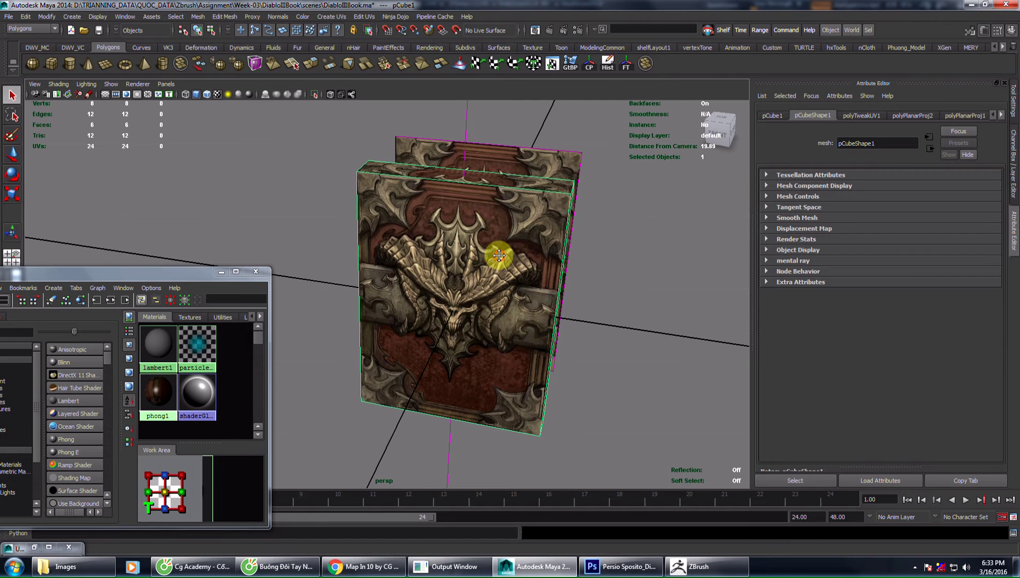
Show the Layer Editor, put the book box on new layer1, and minimise the Hypershade.
{"action": "left_click_drag", "start_coordinate": [473, 288], "coordinate": [445, 300], "text": "alt"}
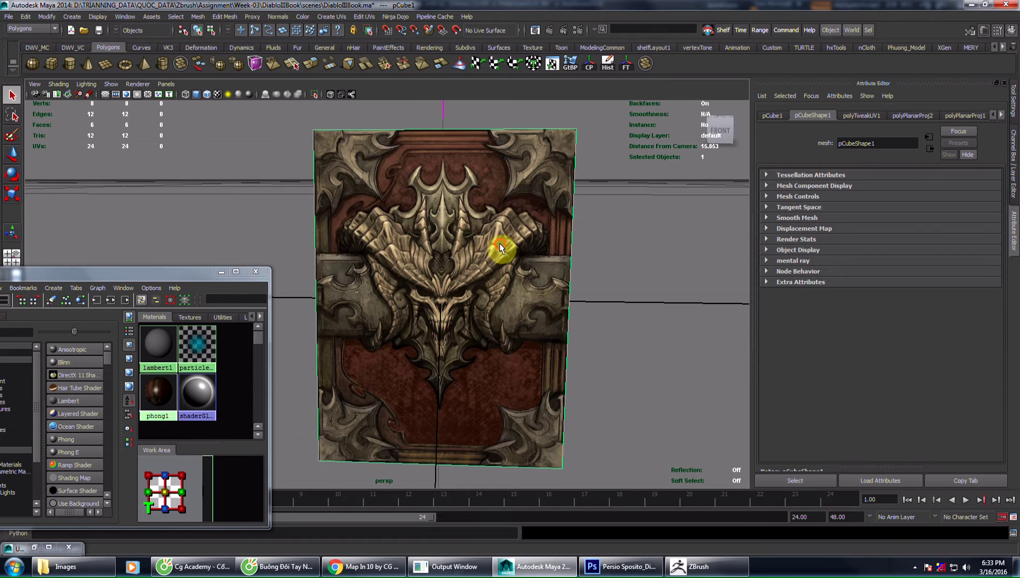
{"action": "mouse_move", "coordinate": [500, 248]}
{"action": "left_mouse_down", "text": "alt"}
{"action": "mouse_move", "coordinate": [462, 246]}
{"action": "mouse_move", "coordinate": [462, 264]}
{"action": "mouse_move", "coordinate": [533, 189]}
{"action": "left_mouse_up", "text": "alt"}
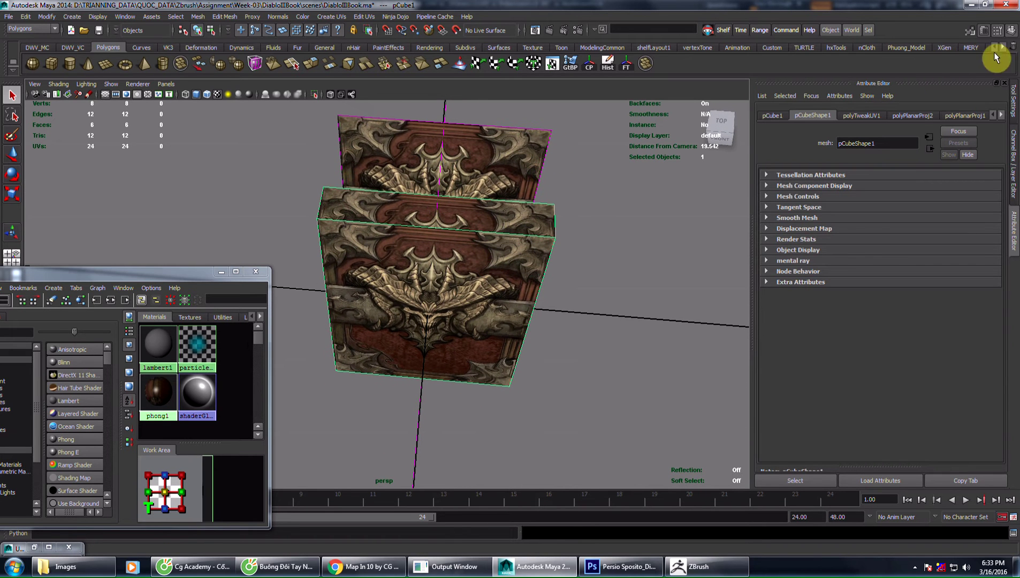
{"action": "left_click", "coordinate": [1013, 36]}
{"action": "left_click", "coordinate": [1014, 32]}
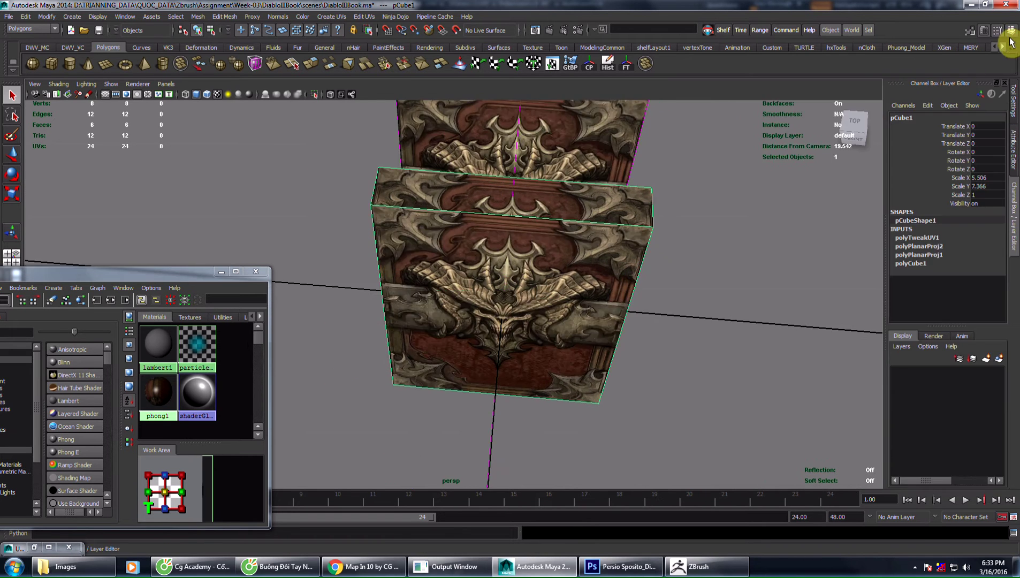
{"action": "left_click_drag", "start_coordinate": [713, 289], "coordinate": [744, 278], "text": "alt"}
{"action": "left_click", "coordinate": [983, 355]}
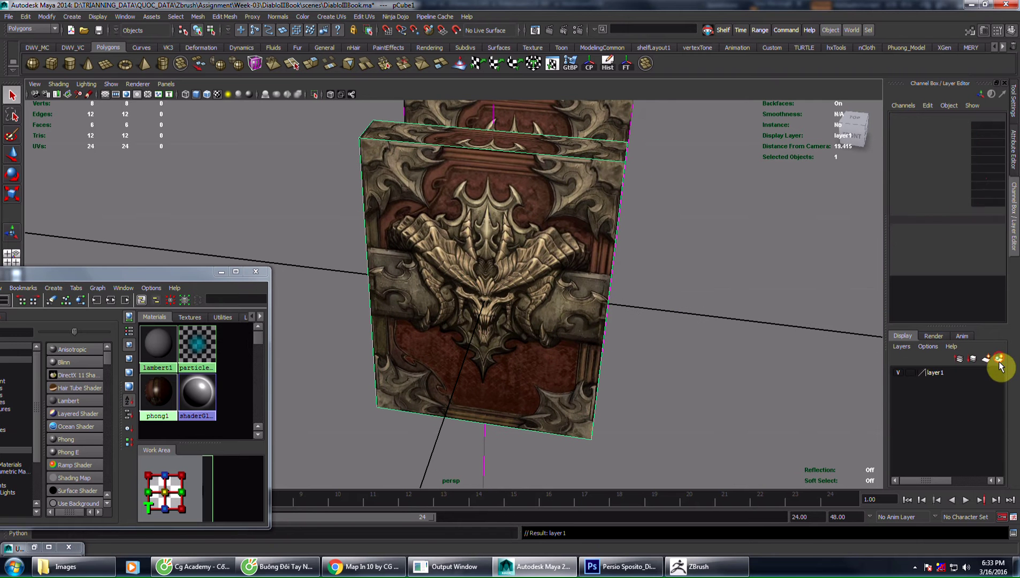
{"action": "left_click", "coordinate": [910, 373]}
{"action": "left_click_drag", "start_coordinate": [532, 245], "coordinate": [544, 262], "text": "alt"}
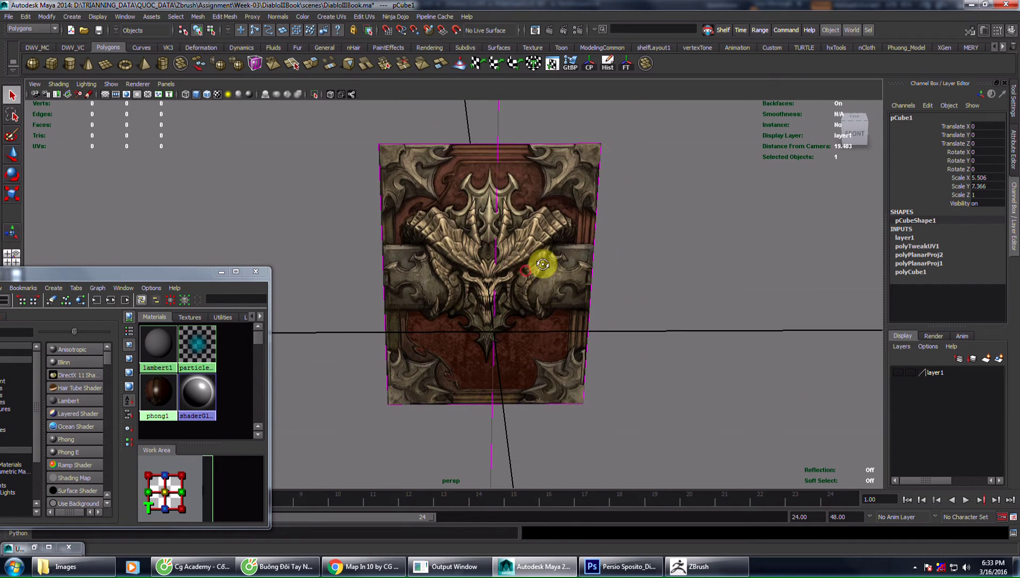
{"action": "left_click", "coordinate": [221, 272]}
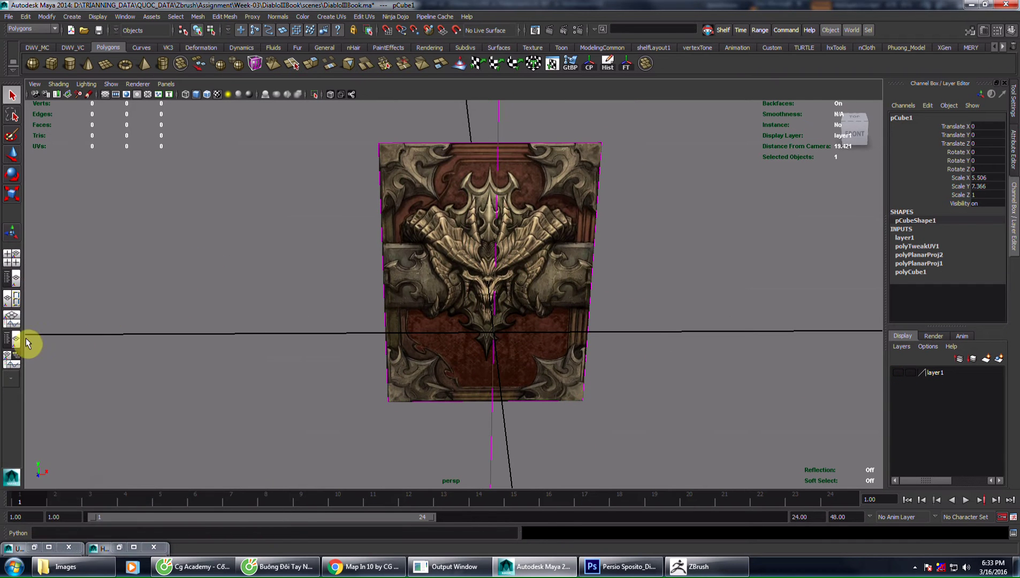
Maximise the front view and import the Diablo cover as an image plane.
{"action": "left_click", "coordinate": [17, 266]}
{"action": "left_click", "coordinate": [294, 357]}
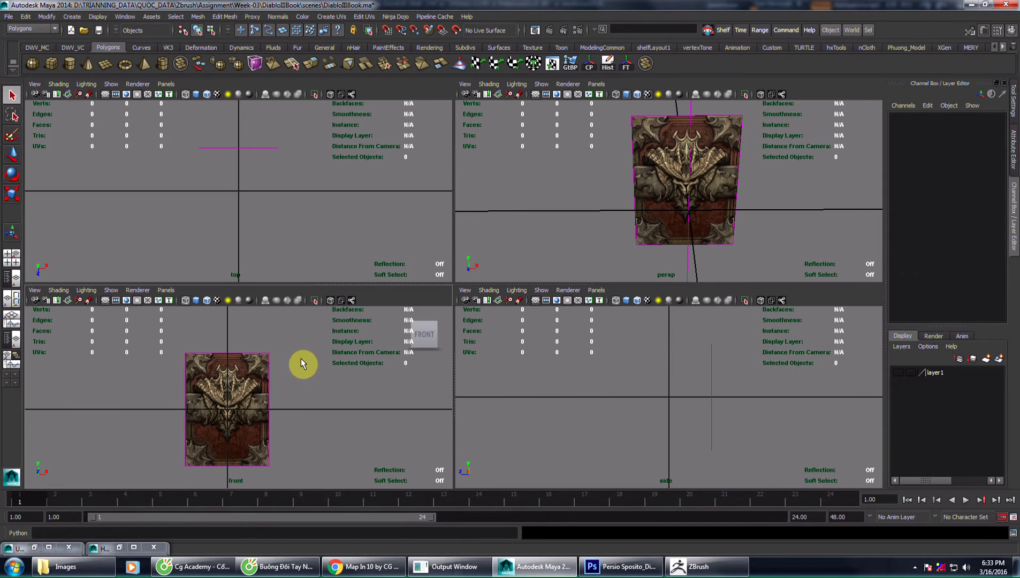
{"action": "key", "text": "space"}
{"action": "left_click", "coordinate": [34, 84]}
{"action": "mouse_move", "coordinate": [87, 258]}
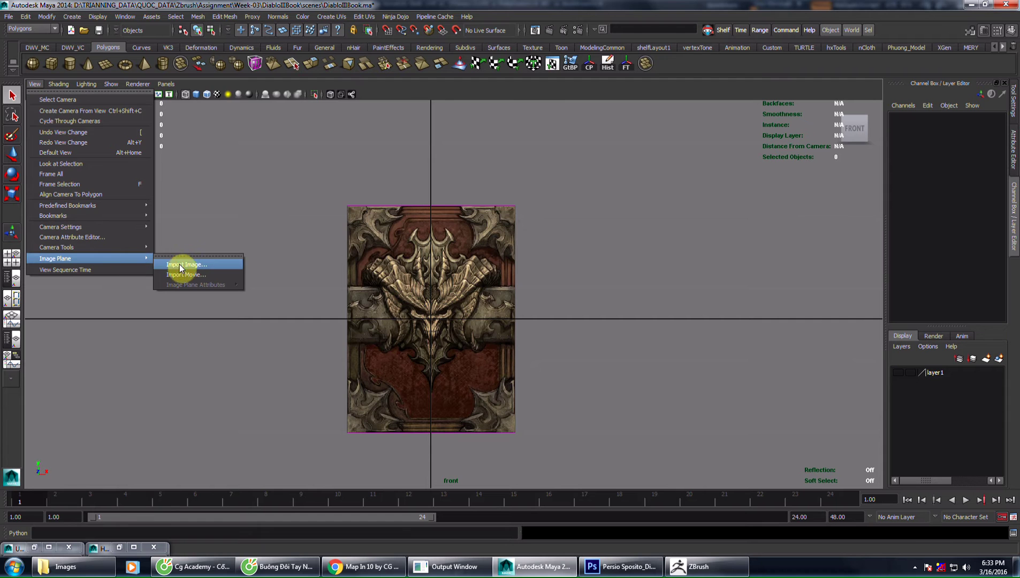
{"action": "left_click", "coordinate": [186, 265]}
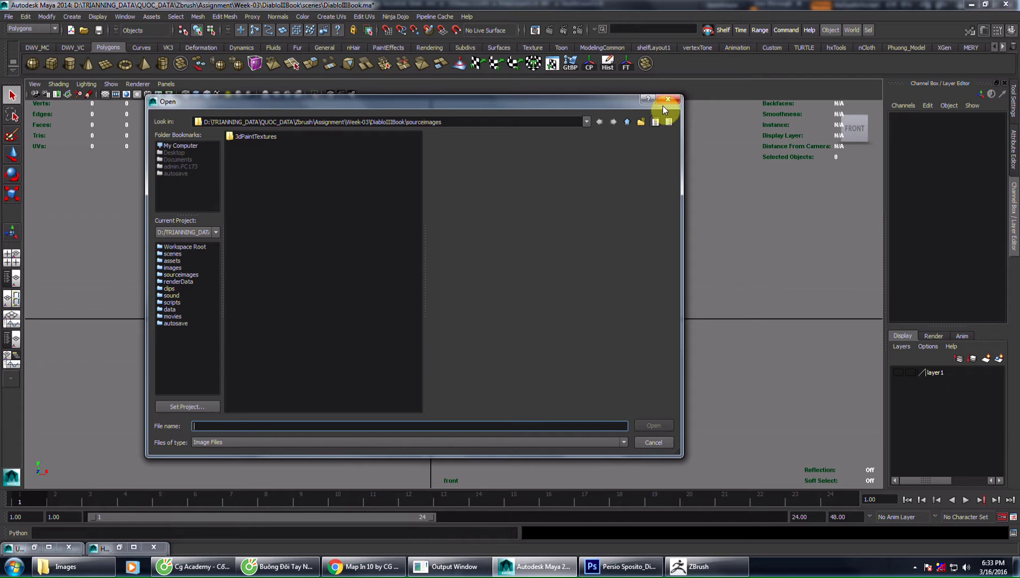
{"action": "left_click_drag", "start_coordinate": [621, 103], "coordinate": [564, 279]}
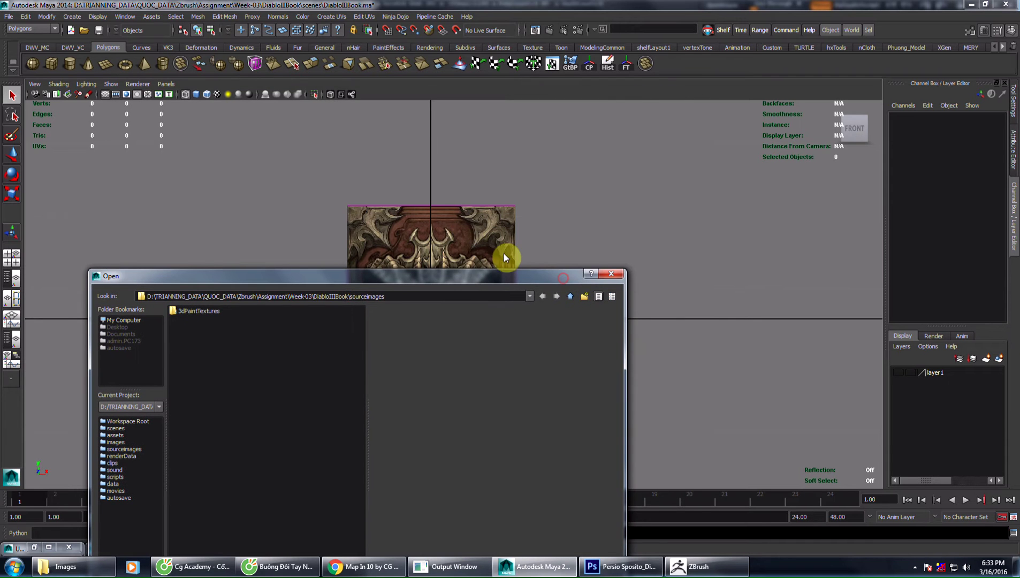
{"action": "left_click", "coordinate": [612, 274]}
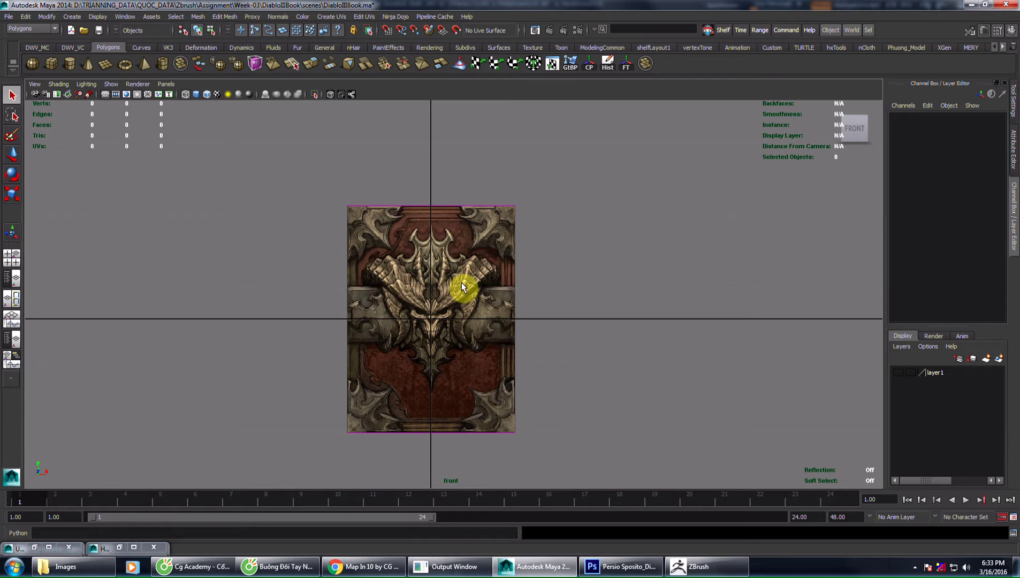
Set the image plane's Image Center Z to -3 and create a new polygon cube.
{"action": "scroll", "coordinate": [460, 224], "scroll_direction": "up", "scroll_amount": 2}
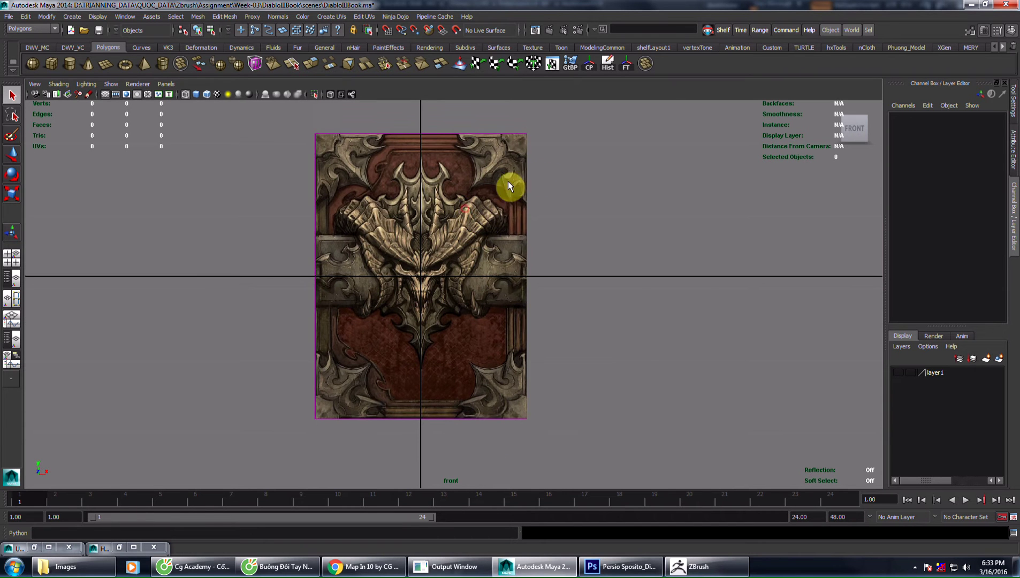
{"action": "left_click_drag", "start_coordinate": [557, 164], "coordinate": [502, 205]}
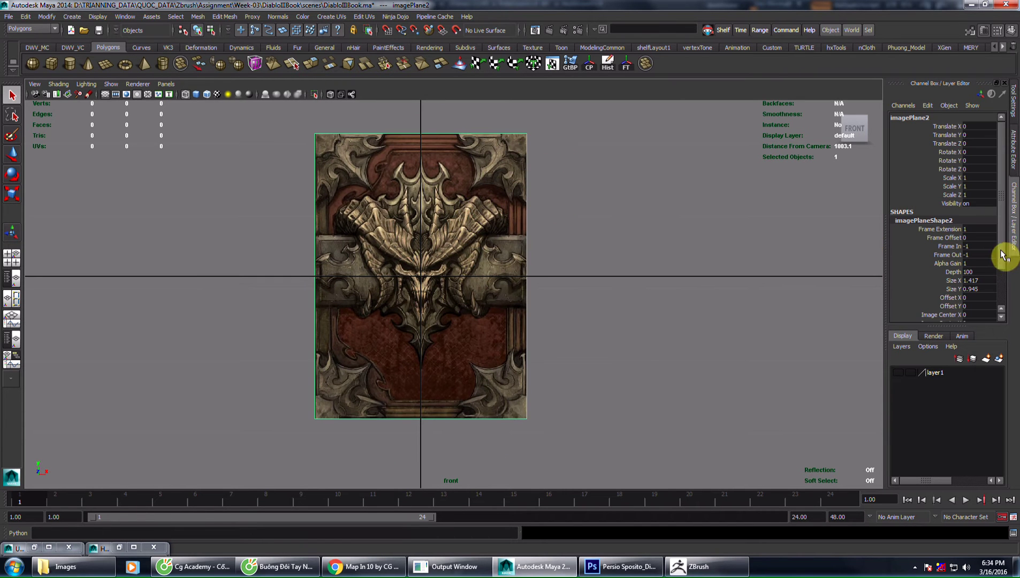
{"action": "left_click_drag", "start_coordinate": [1004, 255], "coordinate": [1004, 303]}
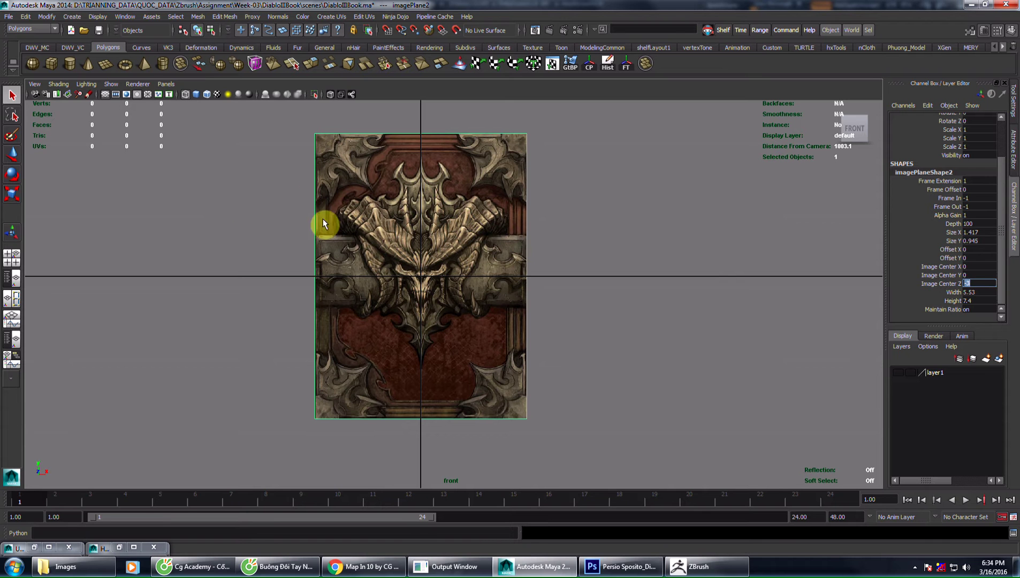
{"action": "middle_click_drag", "start_coordinate": [302, 234], "coordinate": [305, 239], "text": "alt"}
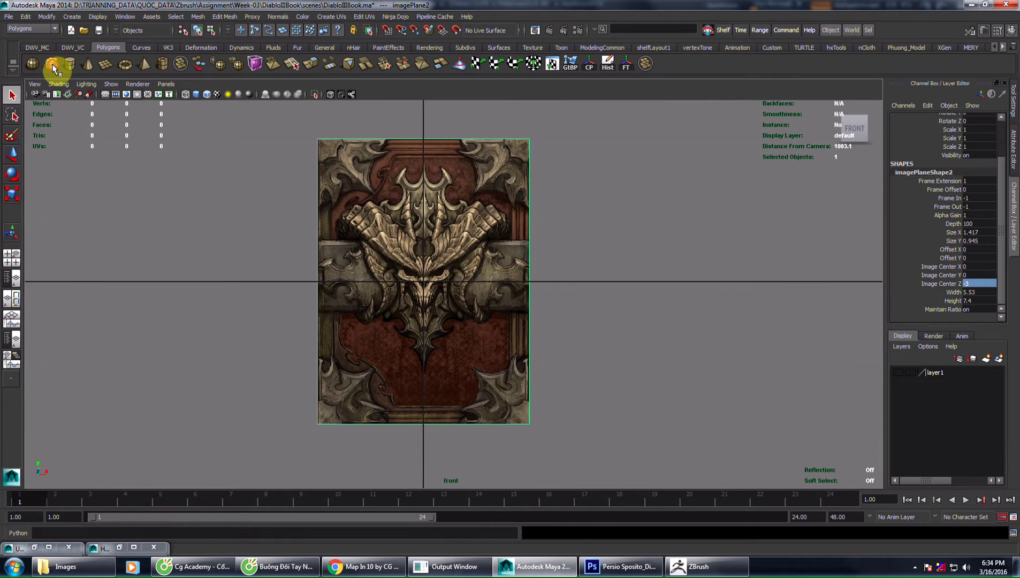
{"action": "left_click", "coordinate": [52, 64]}
Scale the new cube pCube2 to 5.5 x 7.15 x 1 to match the cover image.
{"action": "scroll", "coordinate": [416, 292], "scroll_direction": "up", "scroll_amount": 1}
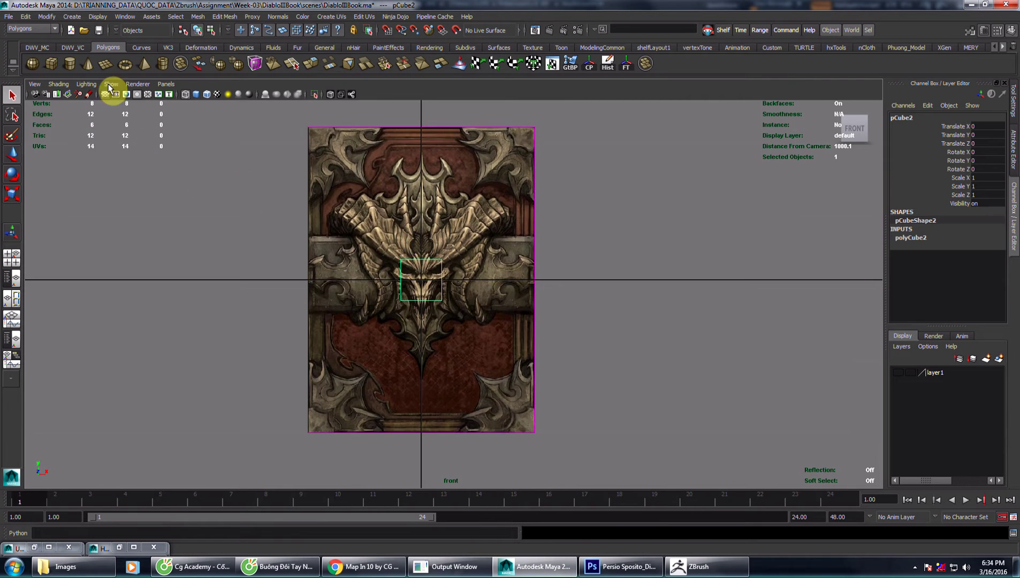
{"action": "left_click", "coordinate": [71, 16]}
{"action": "mouse_move", "coordinate": [96, 42]}
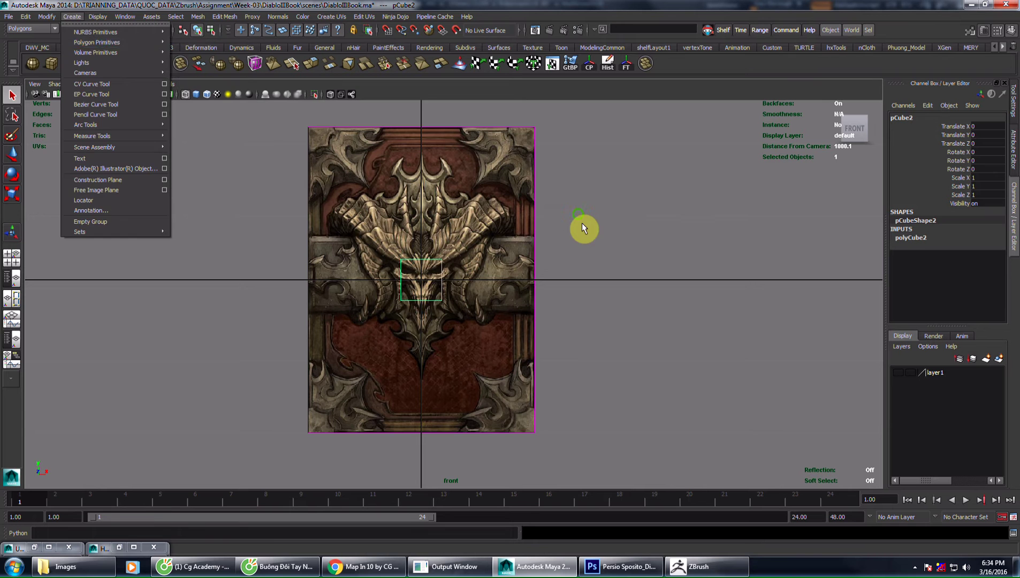
{"action": "middle_click_drag", "start_coordinate": [455, 274], "coordinate": [471, 296], "text": "alt"}
{"action": "key", "text": "w"}
{"action": "left_click_drag", "start_coordinate": [440, 251], "coordinate": [440, 219]}
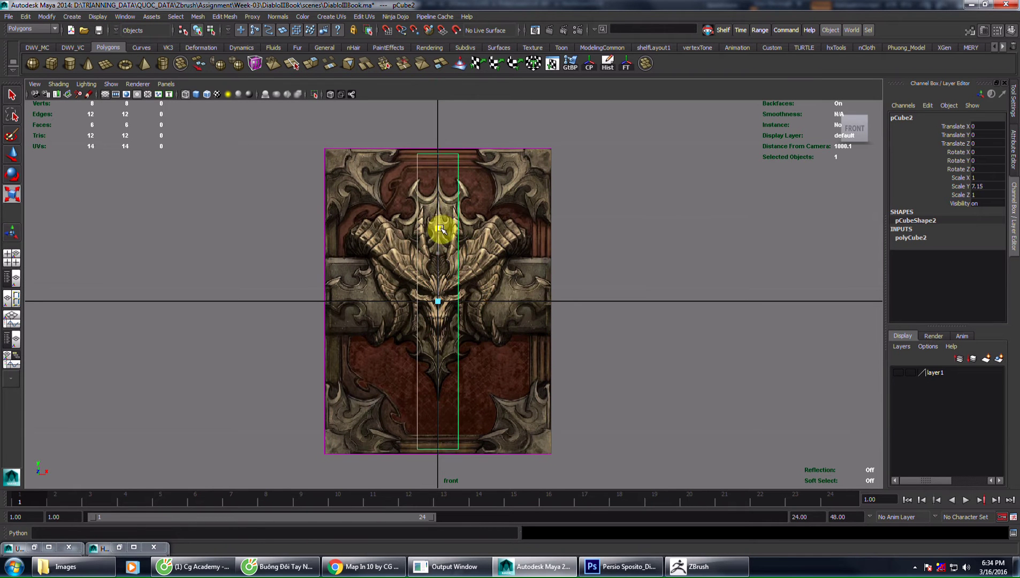
{"action": "left_click_drag", "start_coordinate": [440, 226], "coordinate": [443, 231]}
{"action": "left_click_drag", "start_coordinate": [484, 303], "coordinate": [700, 298]}
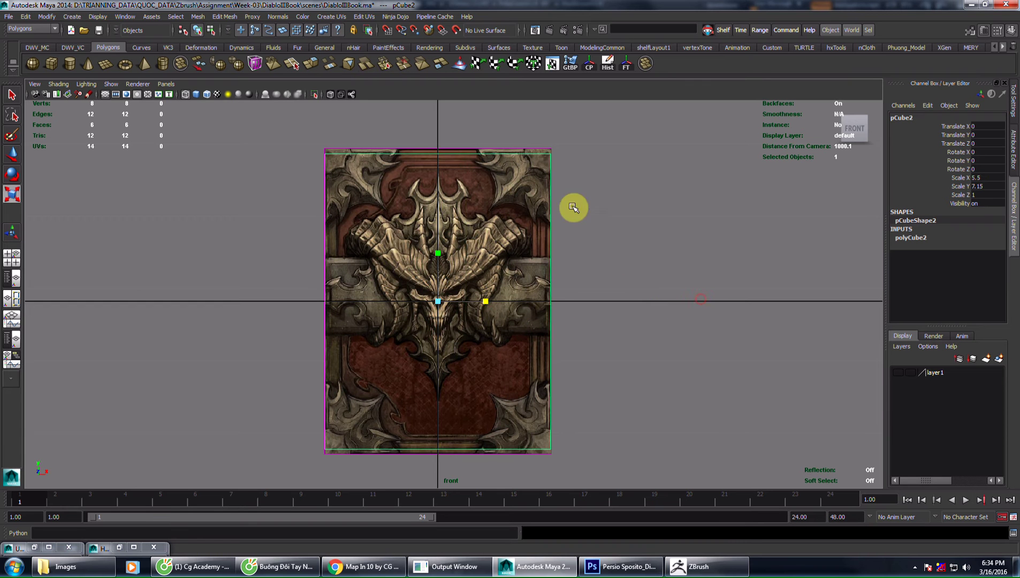
Maximise the perspective view and orbit around the box and cover plane.
{"action": "key", "text": "space"}
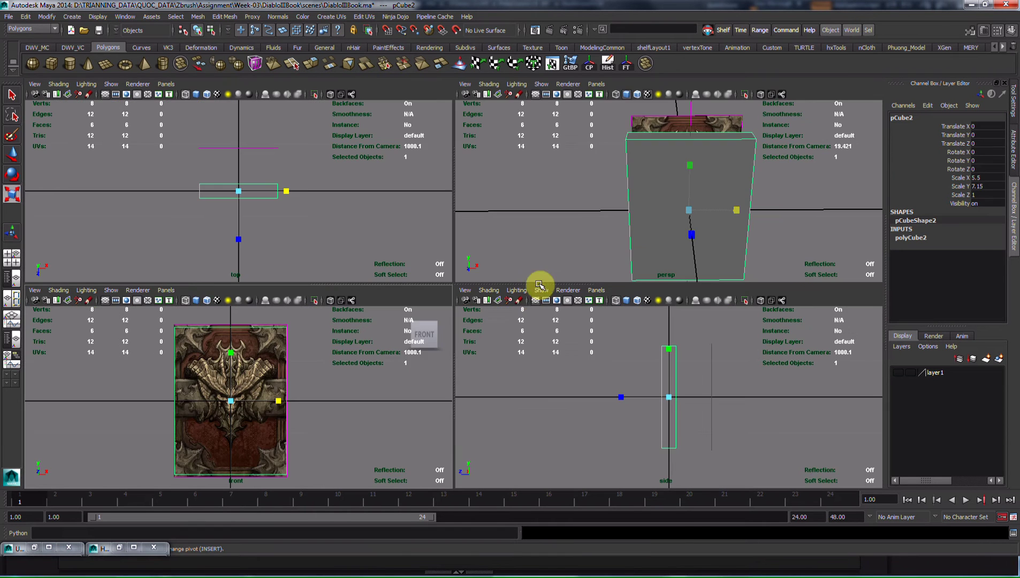
{"action": "key", "text": "space"}
{"action": "mouse_move", "coordinate": [628, 214]}
{"action": "left_mouse_down", "text": "alt"}
{"action": "mouse_move", "coordinate": [527, 253]}
{"action": "mouse_move", "coordinate": [597, 207]}
{"action": "mouse_move", "coordinate": [407, 224]}
{"action": "mouse_move", "coordinate": [466, 252]}
{"action": "mouse_move", "coordinate": [424, 231]}
{"action": "left_mouse_up", "text": "alt"}
{"action": "mouse_move", "coordinate": [286, 343]}
{"action": "left_mouse_down", "text": "alt"}
{"action": "mouse_move", "coordinate": [347, 341]}
{"action": "mouse_move", "coordinate": [321, 348]}
{"action": "left_mouse_up", "text": "alt"}
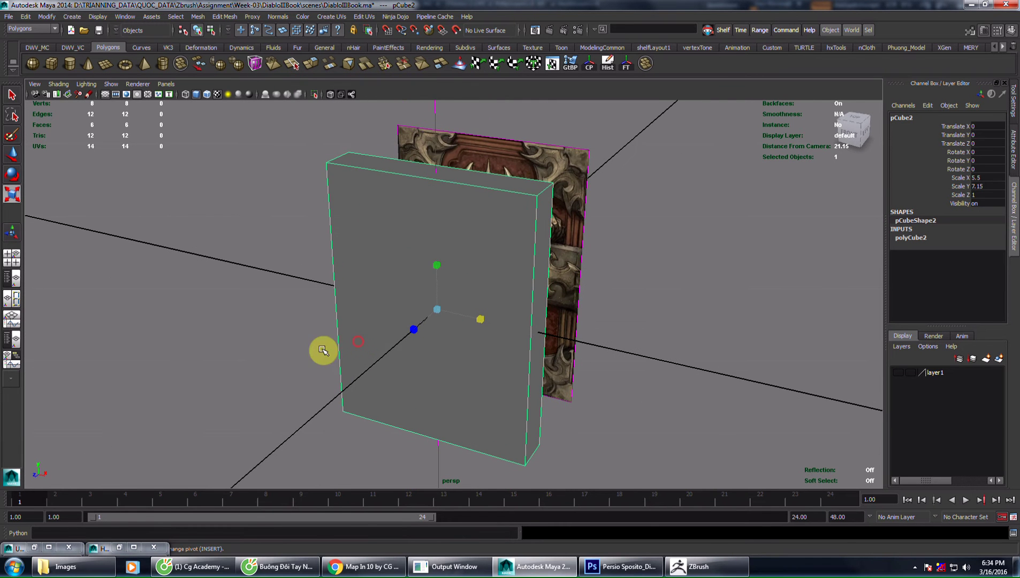
Open the Hypershade and create a new Phong material, phong2.
{"action": "left_click", "coordinate": [127, 18]}
{"action": "mouse_move", "coordinate": [148, 37]}
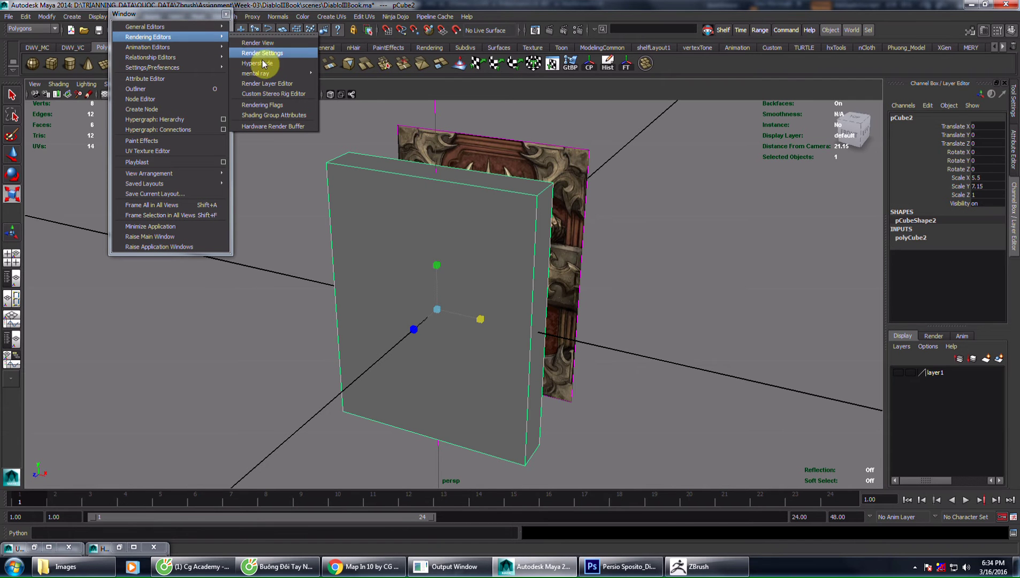
{"action": "left_click", "coordinate": [264, 63]}
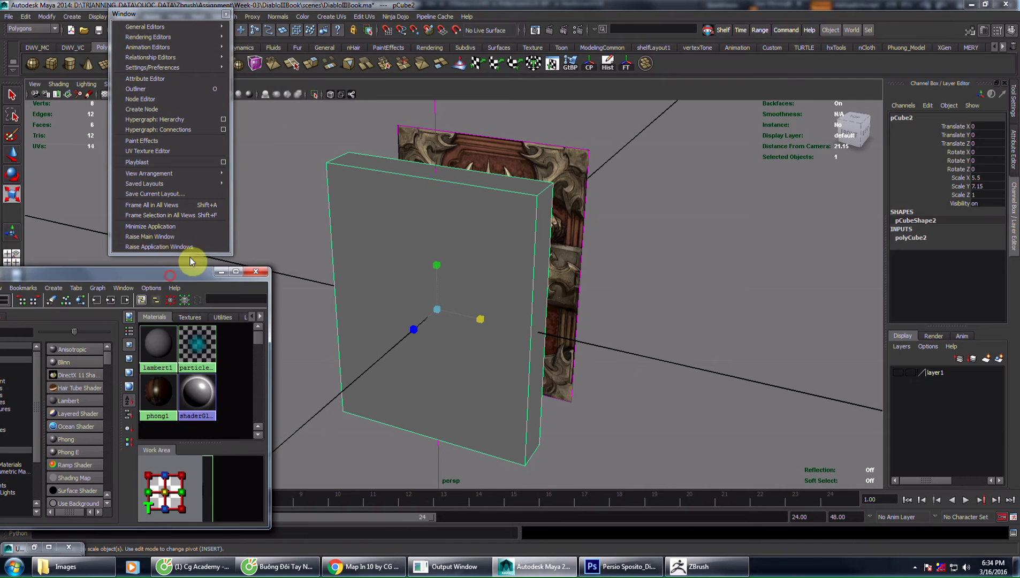
{"action": "left_click_drag", "start_coordinate": [169, 274], "coordinate": [244, 220]}
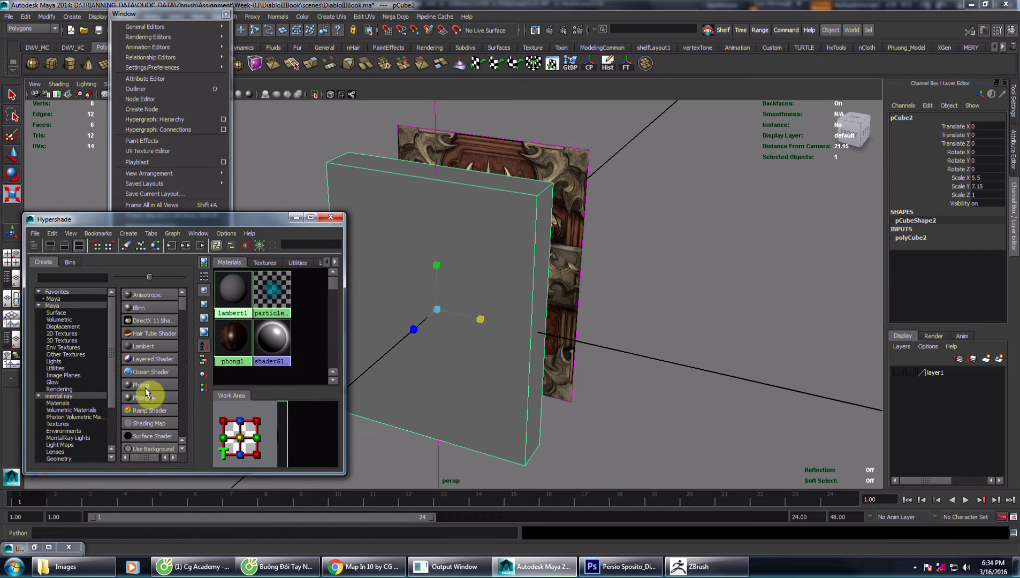
{"action": "left_click", "coordinate": [146, 384]}
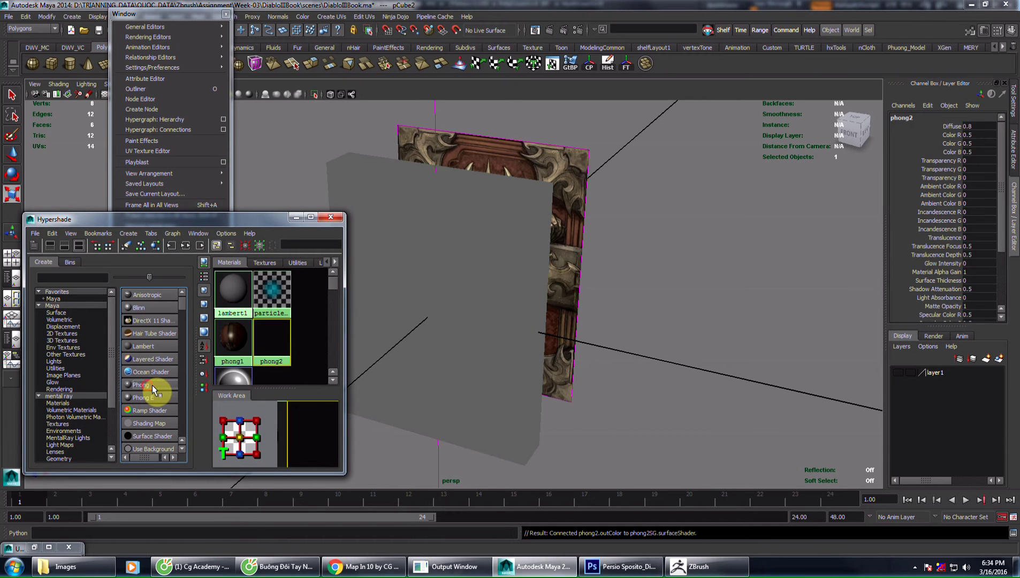
{"action": "double_click", "coordinate": [273, 339]}
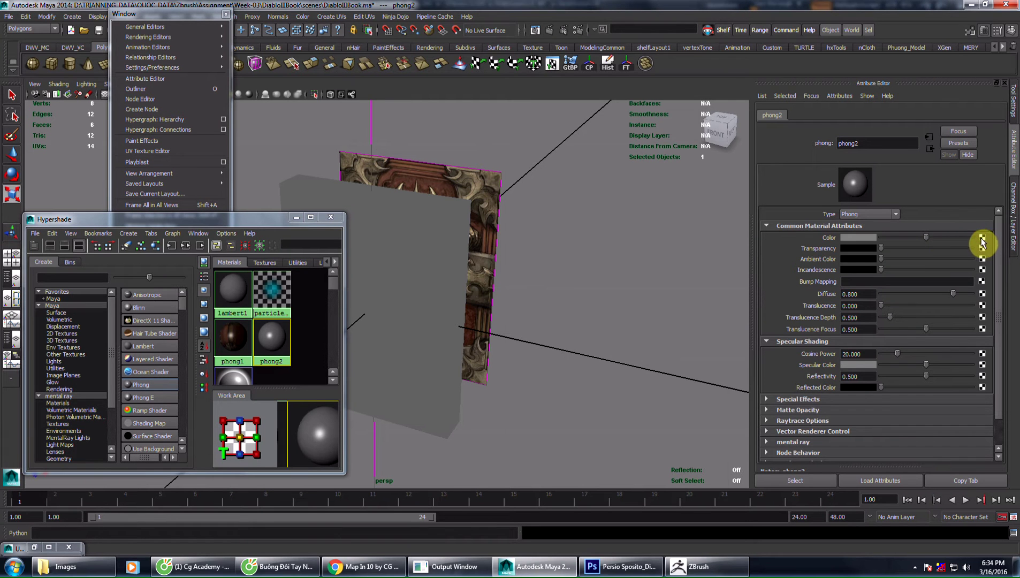
Connect an empty file texture to phong2's Color, cancel the image browse, and bring up phong1.
{"action": "left_click", "coordinate": [643, 172]}
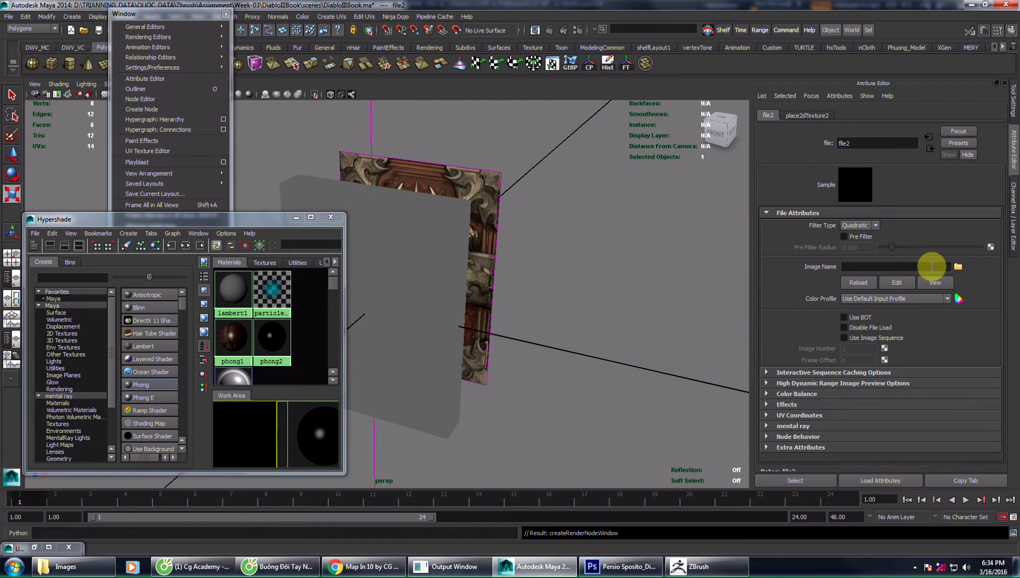
{"action": "left_click", "coordinate": [958, 269]}
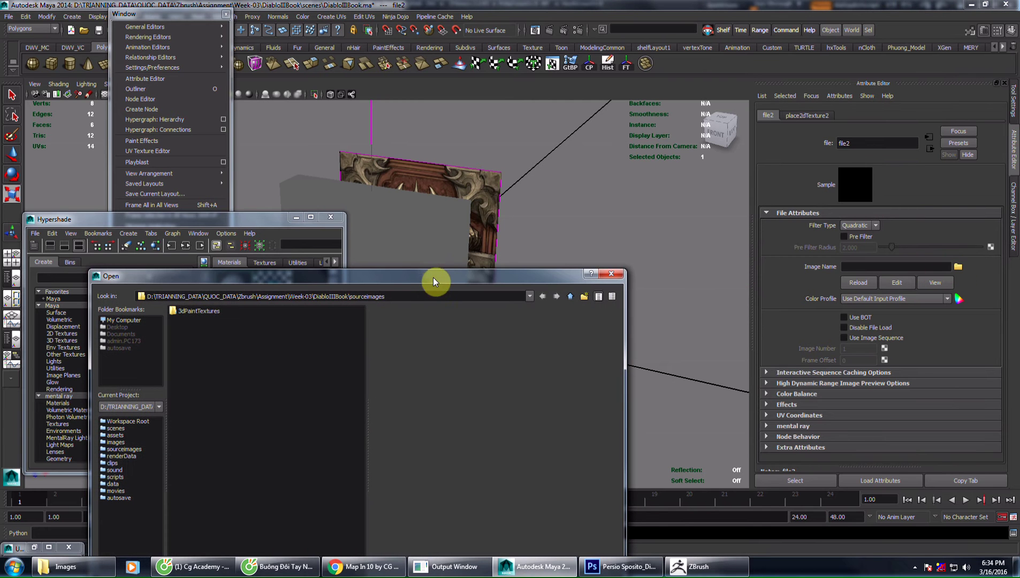
{"action": "left_click_drag", "start_coordinate": [434, 282], "coordinate": [568, 155]}
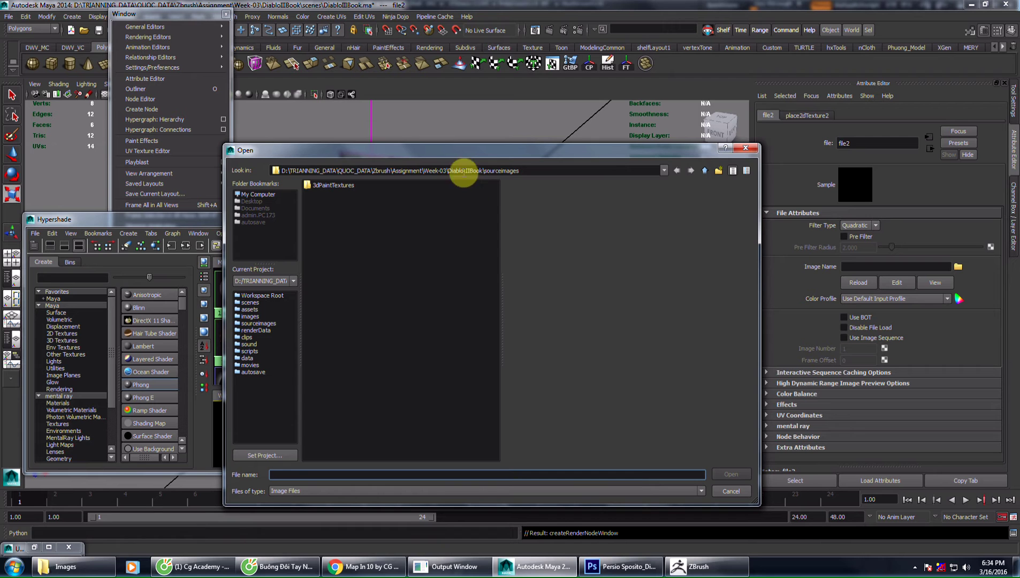
{"action": "mouse_move", "coordinate": [500, 153]}
{"action": "left_mouse_down"}
{"action": "mouse_move", "coordinate": [504, 275]}
{"action": "mouse_move", "coordinate": [496, 262]}
{"action": "left_mouse_up"}
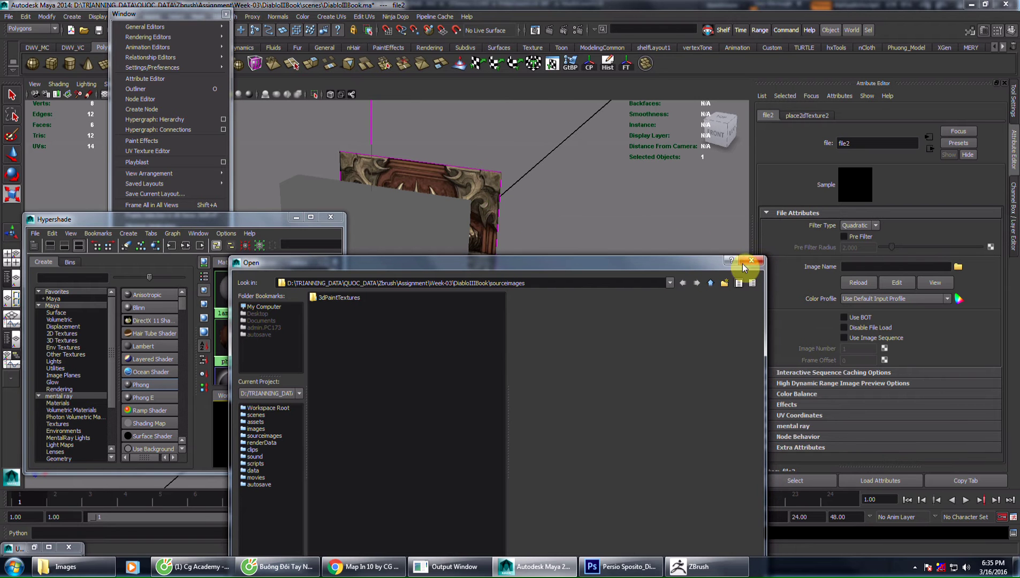
{"action": "left_click", "coordinate": [743, 266]}
{"action": "left_click_drag", "start_coordinate": [648, 237], "coordinate": [486, 272], "text": "alt"}
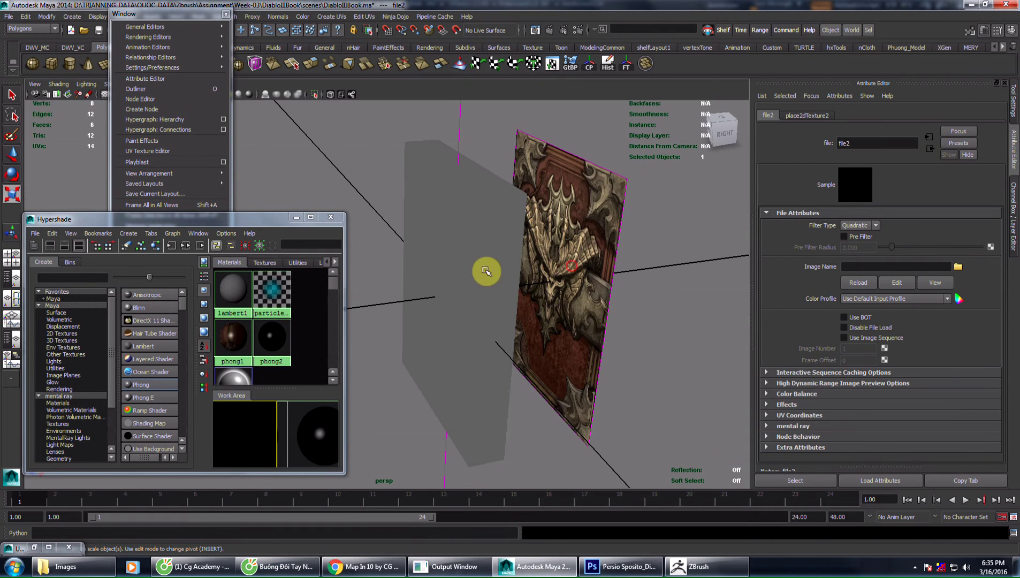
{"action": "middle_click_drag", "start_coordinate": [233, 337], "coordinate": [412, 256]}
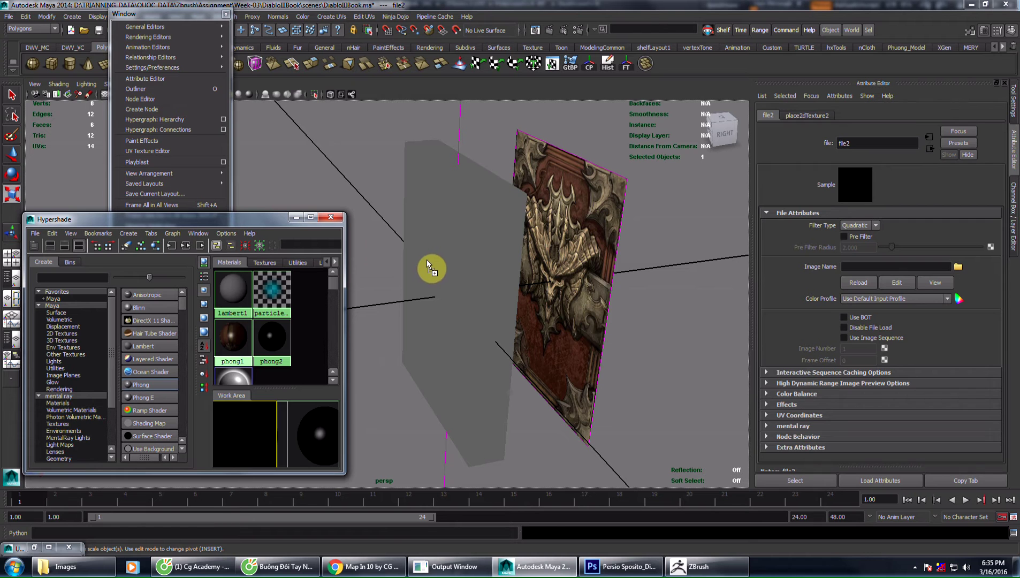
{"action": "right_click_drag", "start_coordinate": [241, 329], "coordinate": [232, 345]}
Select pCube2 and assign it the phong1 cover material.
{"action": "left_click", "coordinate": [232, 346]}
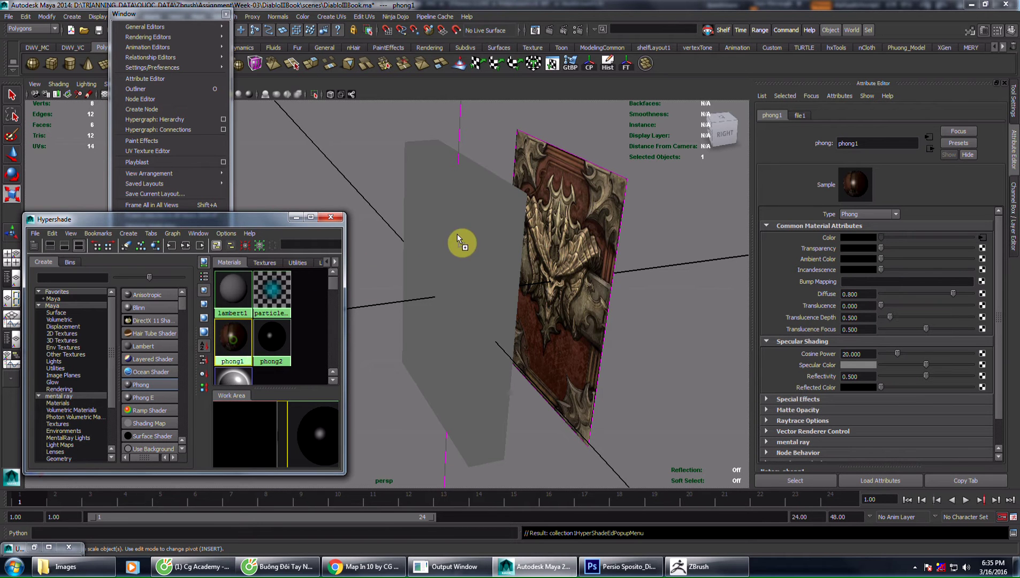
{"action": "middle_click_drag", "start_coordinate": [233, 341], "coordinate": [451, 241]}
{"action": "mouse_move", "coordinate": [451, 232]}
{"action": "left_mouse_down", "text": "alt"}
{"action": "mouse_move", "coordinate": [474, 222]}
{"action": "mouse_move", "coordinate": [426, 219]}
{"action": "left_mouse_up", "text": "alt"}
{"action": "left_click", "coordinate": [474, 222]}
{"action": "left_click", "coordinate": [426, 220]}
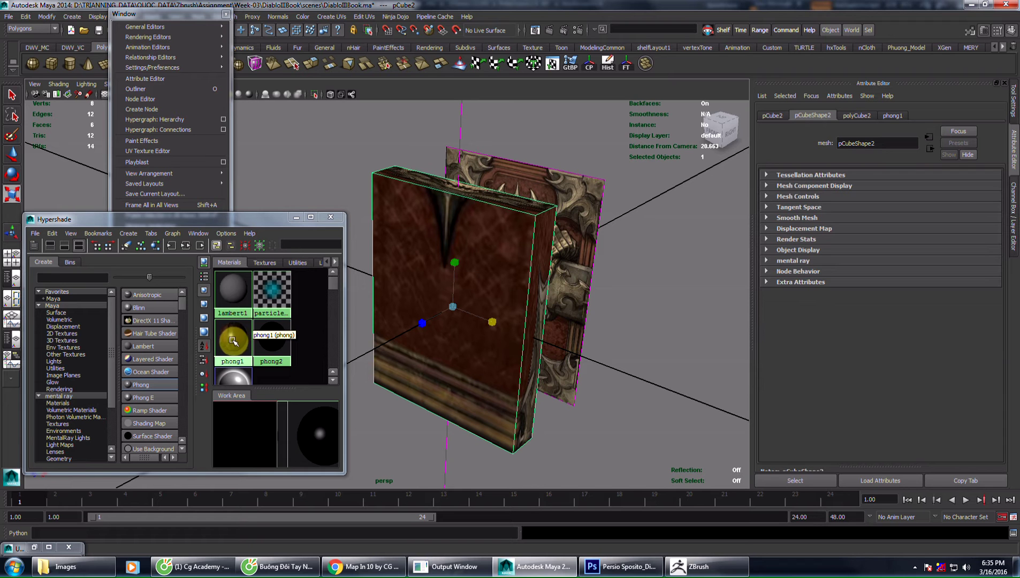
{"action": "right_click_drag", "start_coordinate": [232, 342], "coordinate": [233, 319]}
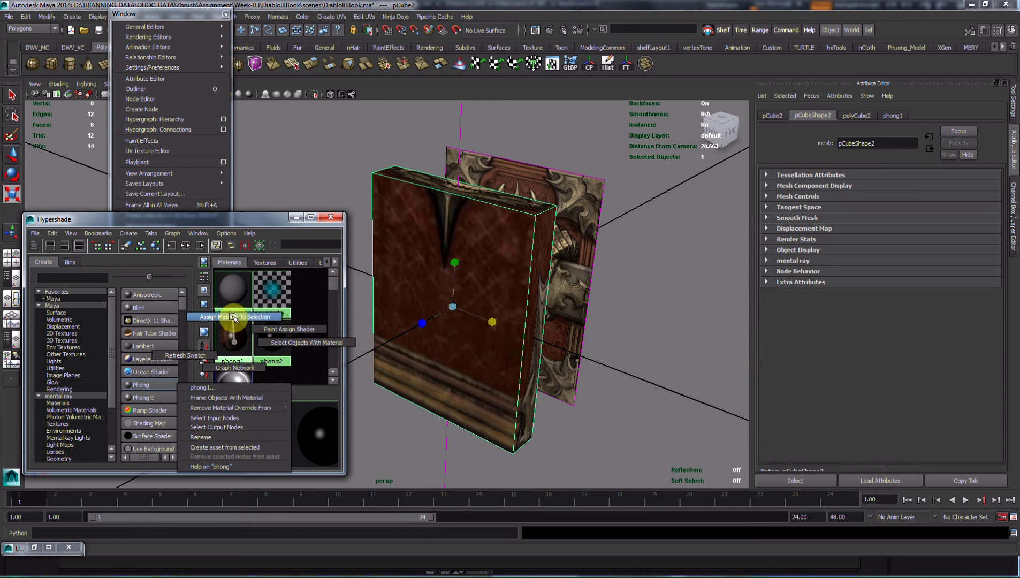
{"action": "mouse_move", "coordinate": [463, 194]}
{"action": "left_mouse_down", "text": "alt"}
{"action": "mouse_move", "coordinate": [439, 266]}
{"action": "mouse_move", "coordinate": [414, 231]}
{"action": "mouse_move", "coordinate": [430, 227]}
{"action": "mouse_move", "coordinate": [465, 257]}
{"action": "mouse_move", "coordinate": [466, 243]}
{"action": "left_mouse_up", "text": "alt"}
Reopen the UV Texture Editor and toggle its background texture image off.
{"action": "left_click", "coordinate": [34, 547]}
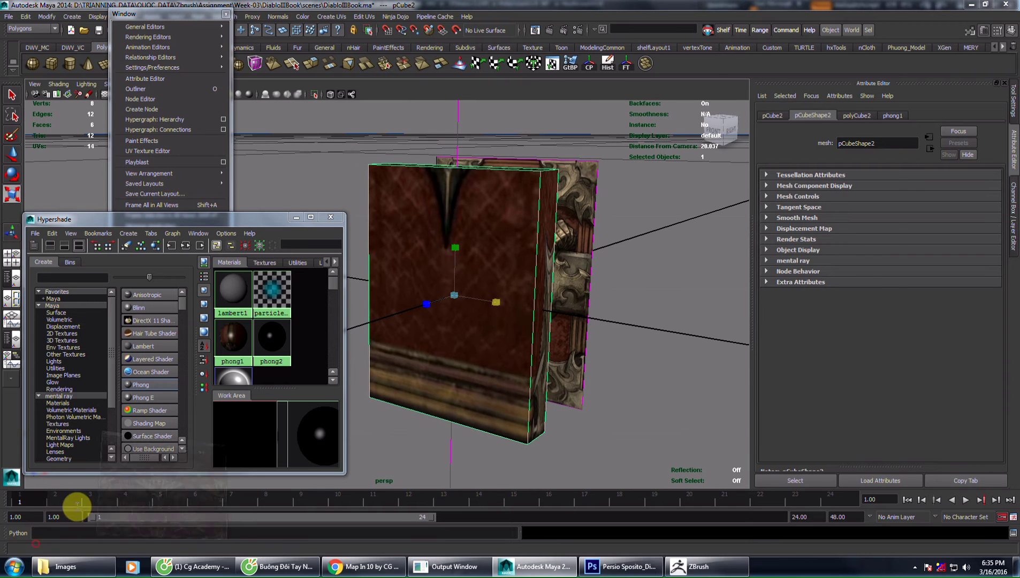
{"action": "left_click_drag", "start_coordinate": [792, 69], "coordinate": [894, 64]}
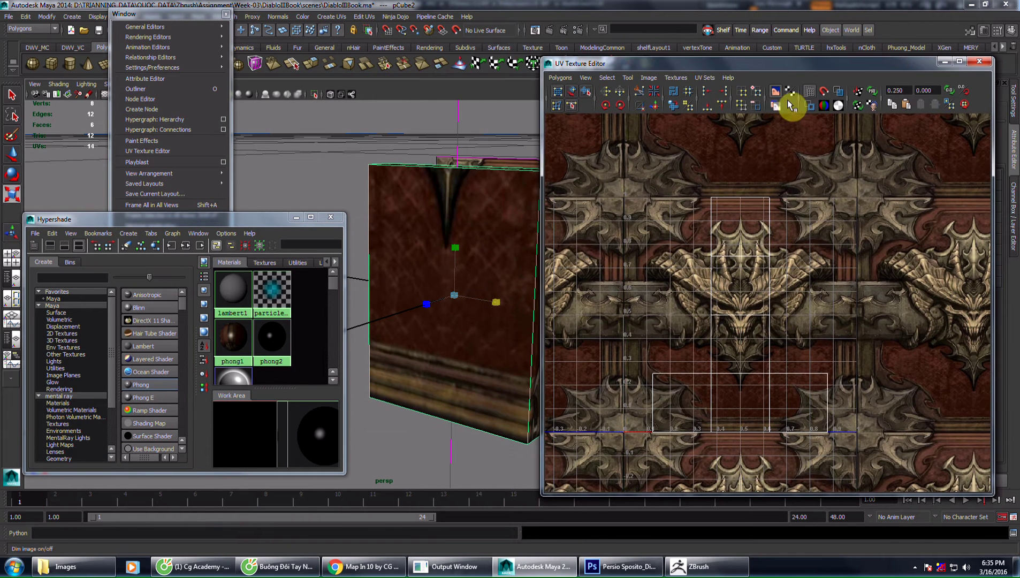
{"action": "left_click", "coordinate": [776, 91]}
{"action": "left_click", "coordinate": [776, 94]}
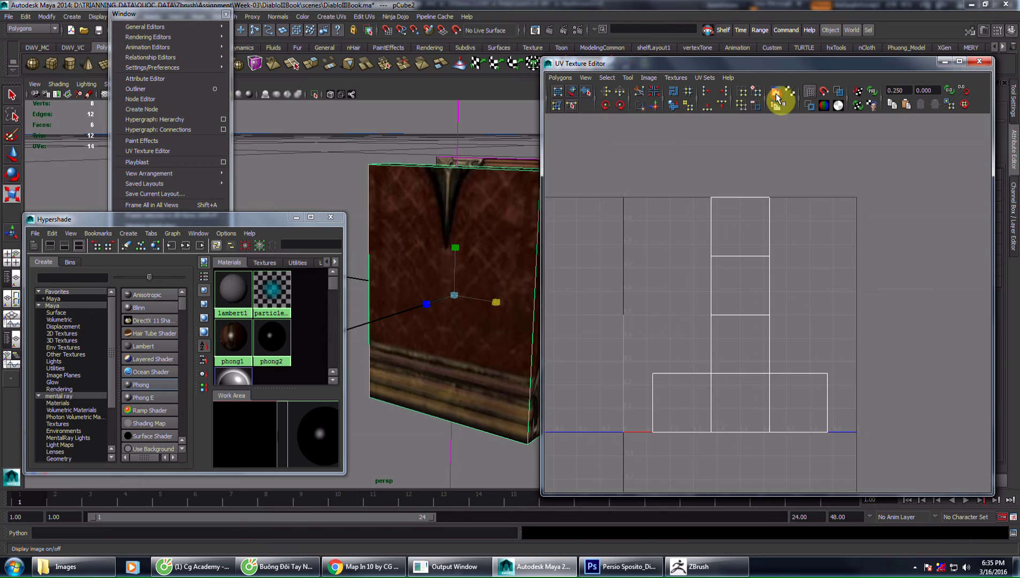
{"action": "left_click", "coordinate": [777, 96]}
{"action": "left_click", "coordinate": [777, 97]}
{"action": "left_click", "coordinate": [777, 98]}
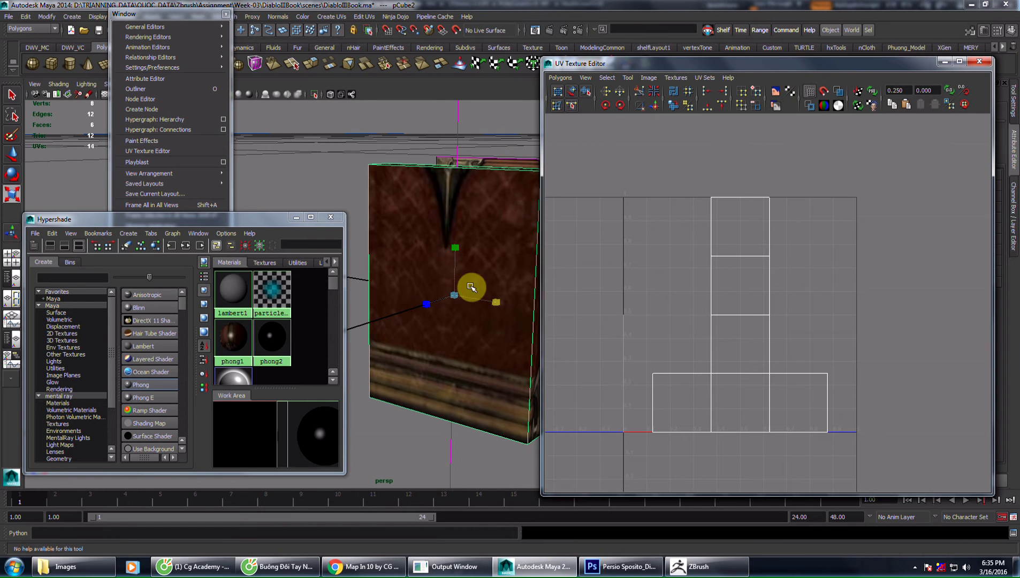
Switch the book box to Face mode and marquee-select its cover faces.
{"action": "left_click_drag", "start_coordinate": [433, 264], "coordinate": [487, 264], "text": "alt"}
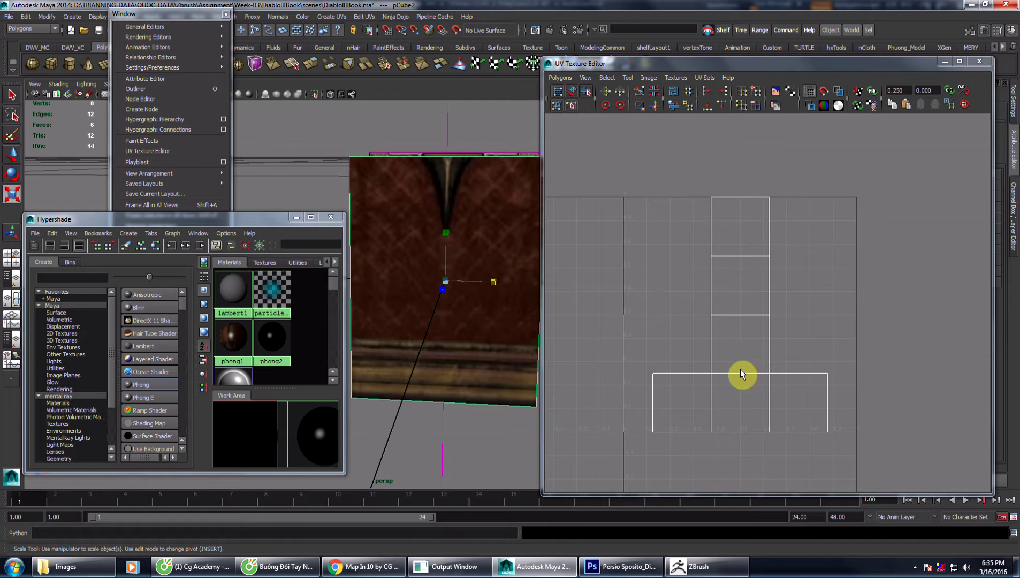
{"action": "mouse_move", "coordinate": [445, 355]}
{"action": "left_mouse_down", "text": "alt"}
{"action": "mouse_move", "coordinate": [440, 369]}
{"action": "mouse_move", "coordinate": [451, 343]}
{"action": "left_mouse_up", "text": "alt"}
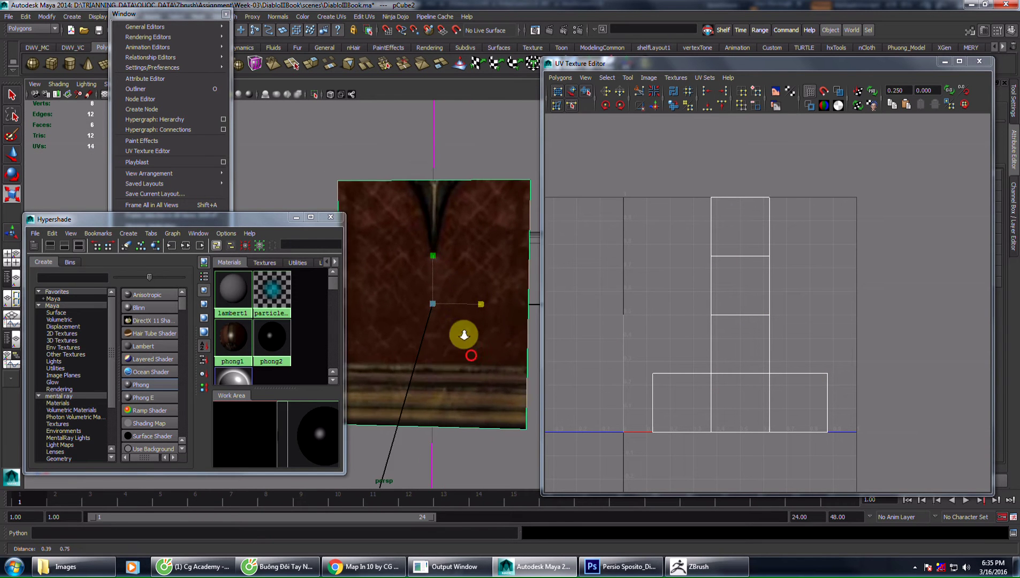
{"action": "right_click_drag", "start_coordinate": [468, 312], "coordinate": [477, 342], "text": "alt"}
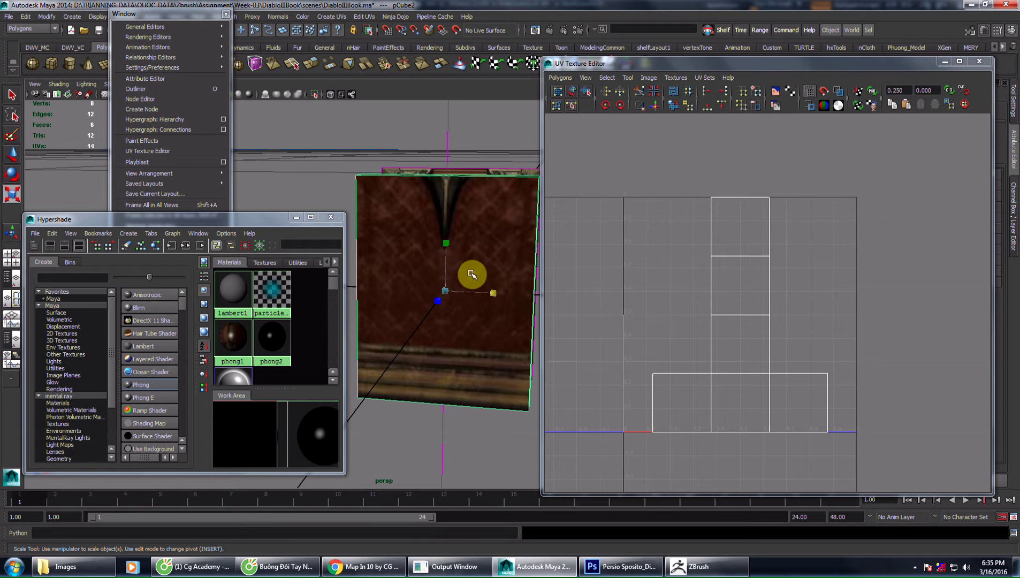
{"action": "right_click", "coordinate": [470, 270]}
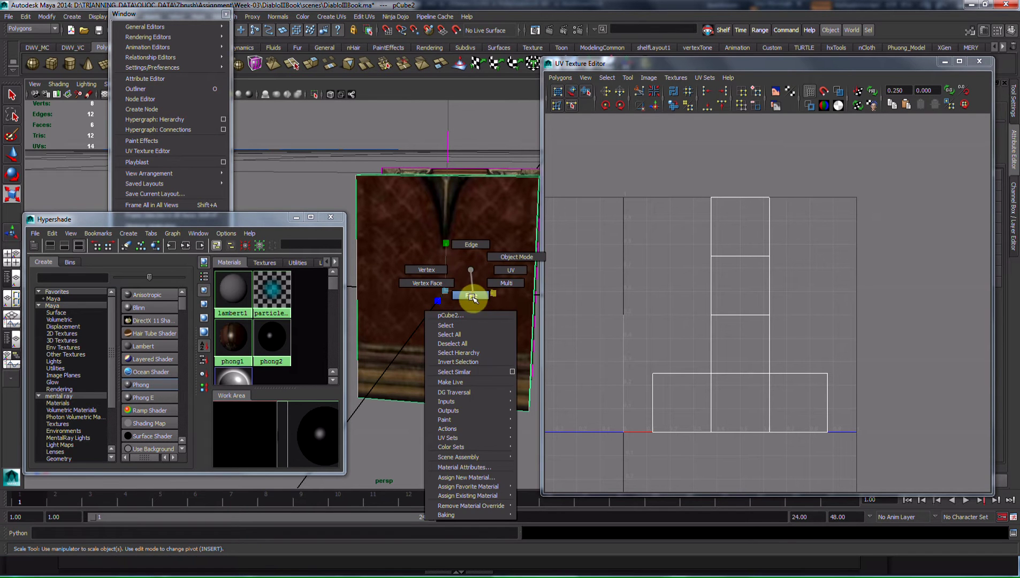
{"action": "left_click_drag", "start_coordinate": [397, 215], "coordinate": [497, 358]}
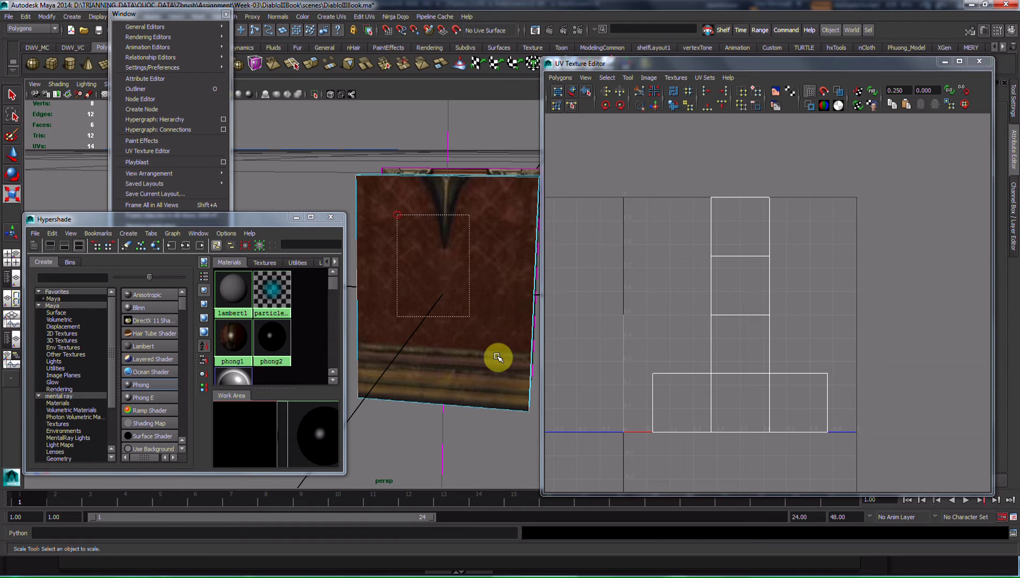
{"action": "mouse_move", "coordinate": [465, 227]}
{"action": "left_mouse_down", "text": "alt"}
{"action": "mouse_move", "coordinate": [492, 251]}
{"action": "mouse_move", "coordinate": [483, 189]}
{"action": "mouse_move", "coordinate": [467, 166]}
{"action": "left_mouse_up", "text": "alt"}
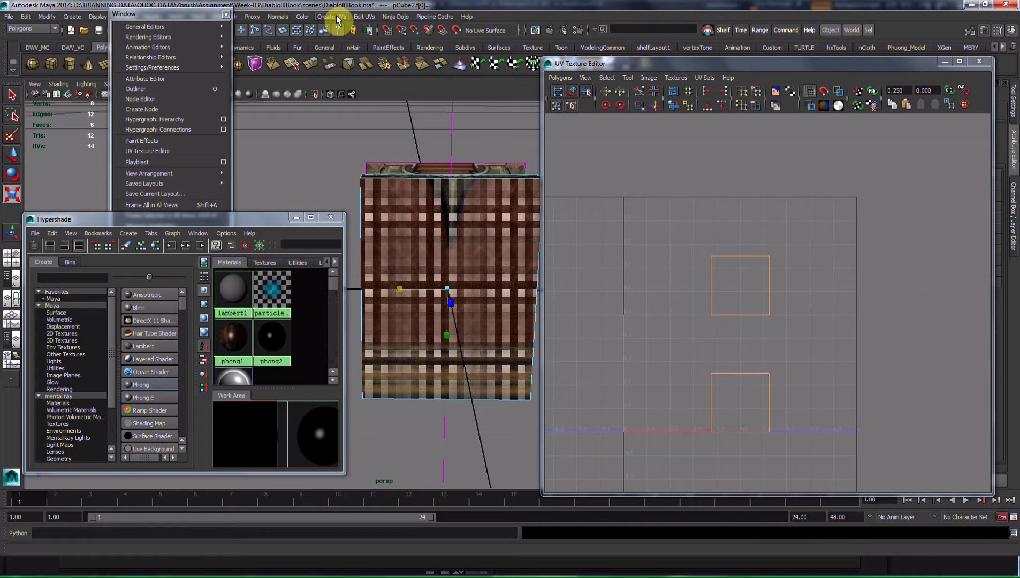
Apply planar mapping to the selected faces, projecting from the Z axis.
{"action": "left_click", "coordinate": [337, 17]}
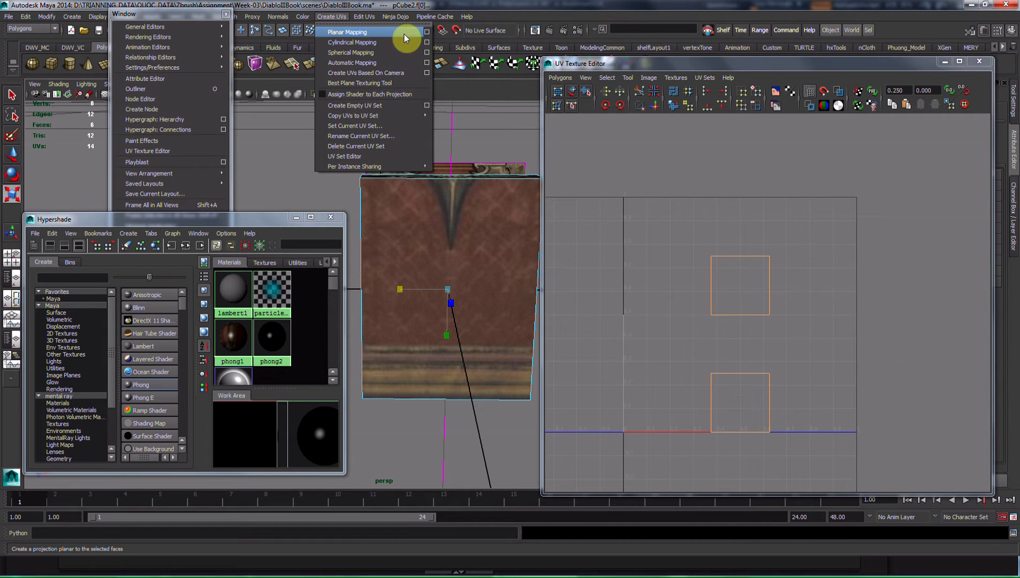
{"action": "left_click", "coordinate": [427, 35]}
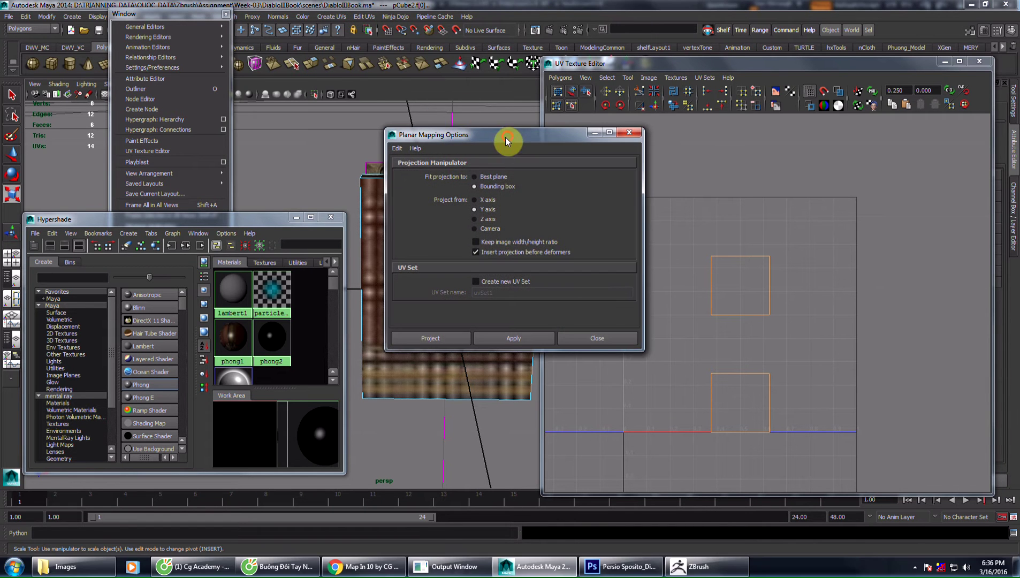
{"action": "mouse_move", "coordinate": [506, 141]}
{"action": "left_mouse_down"}
{"action": "mouse_move", "coordinate": [155, 84]}
{"action": "mouse_move", "coordinate": [185, 67]}
{"action": "left_mouse_up"}
{"action": "mouse_move", "coordinate": [449, 185]}
{"action": "left_mouse_down", "text": "alt"}
{"action": "mouse_move", "coordinate": [432, 155]}
{"action": "mouse_move", "coordinate": [424, 303]}
{"action": "mouse_move", "coordinate": [469, 162]}
{"action": "mouse_move", "coordinate": [456, 224]}
{"action": "mouse_move", "coordinate": [421, 171]}
{"action": "mouse_move", "coordinate": [462, 141]}
{"action": "mouse_move", "coordinate": [469, 292]}
{"action": "mouse_move", "coordinate": [356, 303]}
{"action": "mouse_move", "coordinate": [348, 292]}
{"action": "left_mouse_up", "text": "alt"}
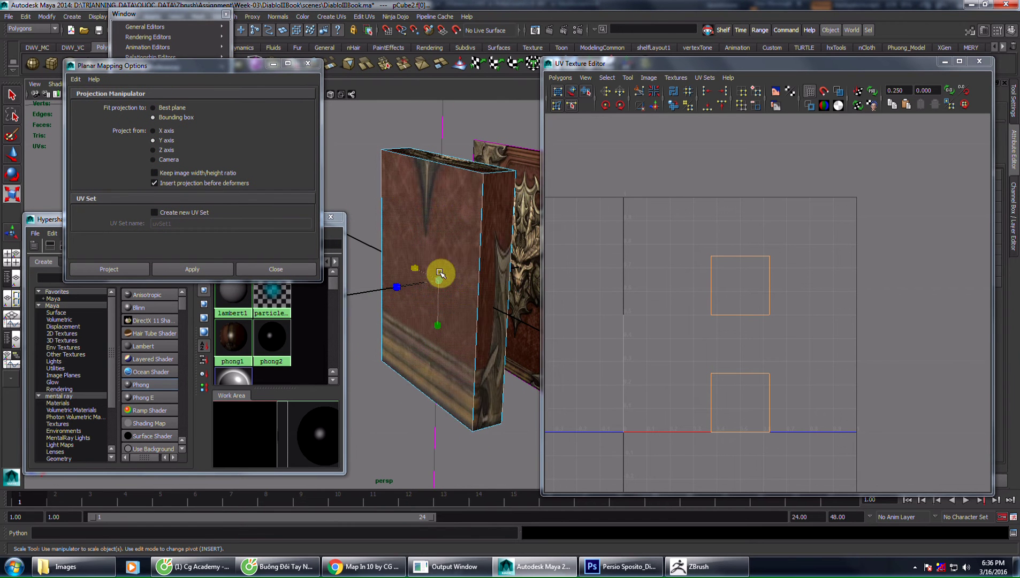
{"action": "mouse_move", "coordinate": [440, 276]}
{"action": "left_mouse_down", "text": "alt"}
{"action": "mouse_move", "coordinate": [432, 285]}
{"action": "mouse_move", "coordinate": [443, 237]}
{"action": "mouse_move", "coordinate": [460, 246]}
{"action": "mouse_move", "coordinate": [433, 239]}
{"action": "mouse_move", "coordinate": [419, 272]}
{"action": "left_mouse_up", "text": "alt"}
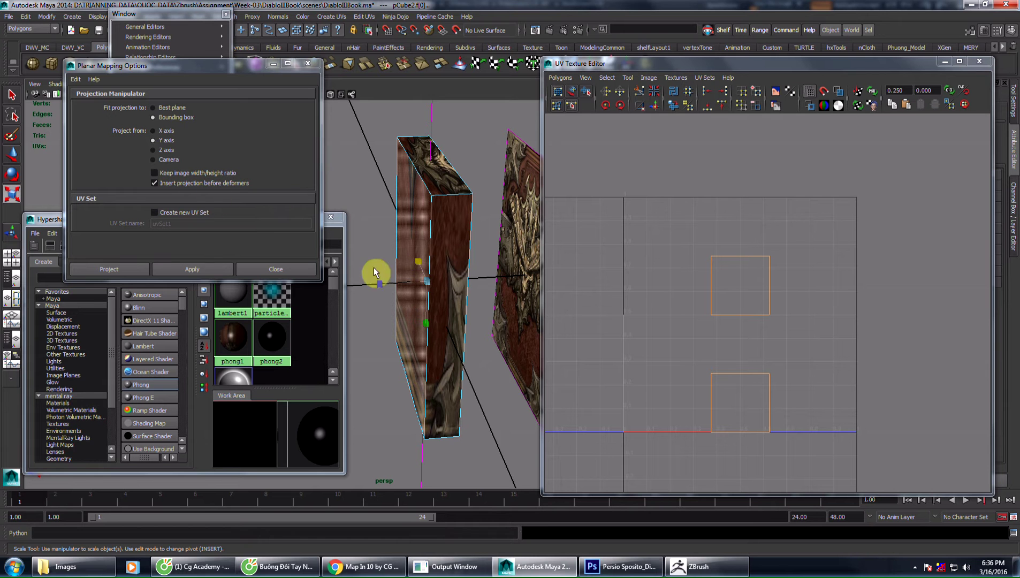
{"action": "left_click", "coordinate": [154, 150]}
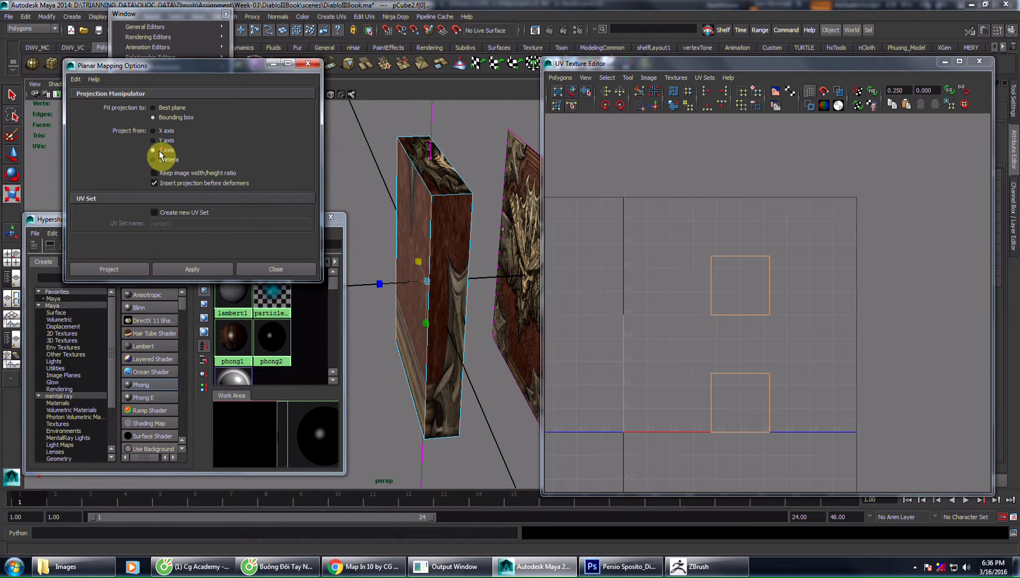
{"action": "left_click", "coordinate": [207, 264]}
{"action": "mouse_move", "coordinate": [462, 221]}
{"action": "left_mouse_down", "text": "alt"}
{"action": "mouse_move", "coordinate": [467, 244]}
{"action": "mouse_move", "coordinate": [518, 203]}
{"action": "left_mouse_up", "text": "alt"}
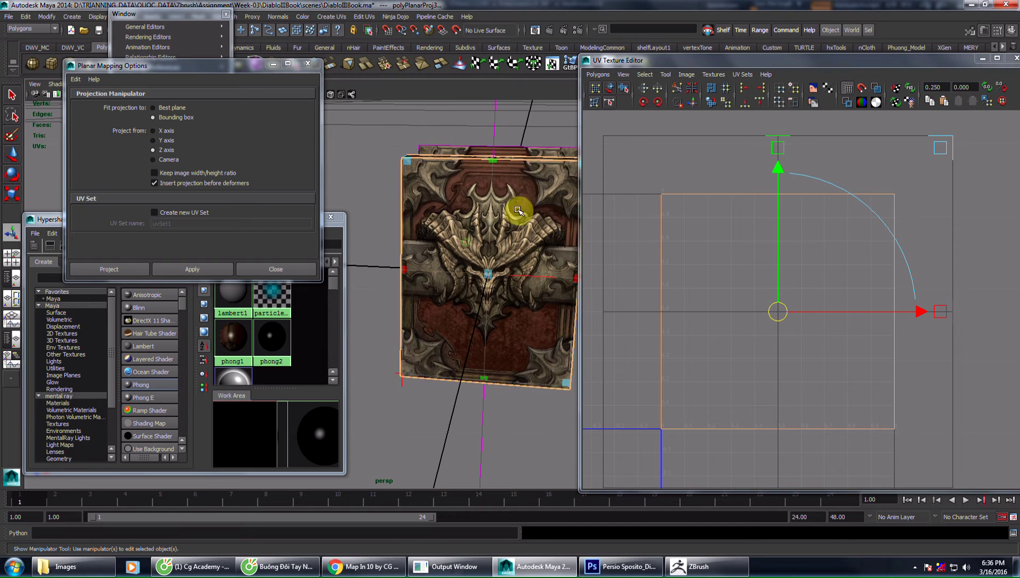
{"action": "mouse_move", "coordinate": [530, 233]}
{"action": "left_mouse_down", "text": "alt"}
{"action": "mouse_move", "coordinate": [504, 231]}
{"action": "mouse_move", "coordinate": [505, 286]}
{"action": "left_mouse_up", "text": "alt"}
{"action": "key", "text": "q"}
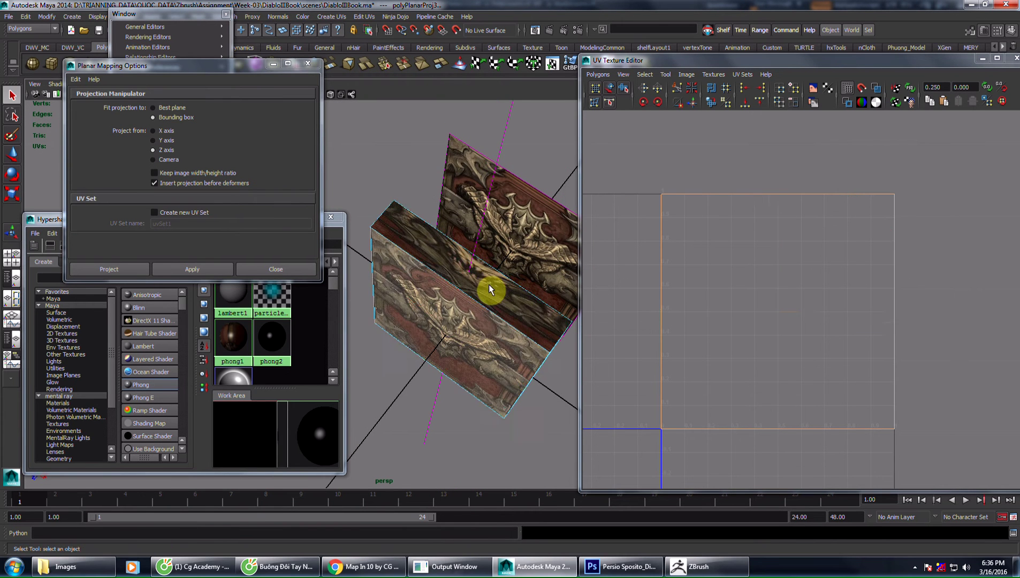
Select the book's front and side faces, then return to object mode and press Delete.
{"action": "mouse_move", "coordinate": [457, 334]}
{"action": "left_mouse_down", "text": "alt"}
{"action": "mouse_move", "coordinate": [472, 209]}
{"action": "mouse_move", "coordinate": [485, 290]}
{"action": "mouse_move", "coordinate": [463, 307]}
{"action": "mouse_move", "coordinate": [499, 263]}
{"action": "mouse_move", "coordinate": [482, 236]}
{"action": "mouse_move", "coordinate": [467, 326]}
{"action": "mouse_move", "coordinate": [486, 317]}
{"action": "mouse_move", "coordinate": [492, 257]}
{"action": "mouse_move", "coordinate": [485, 296]}
{"action": "left_mouse_up", "text": "alt"}
{"action": "left_click", "coordinate": [485, 289]}
{"action": "left_click", "coordinate": [499, 264], "text": "shift"}
{"action": "left_click", "coordinate": [424, 261]}
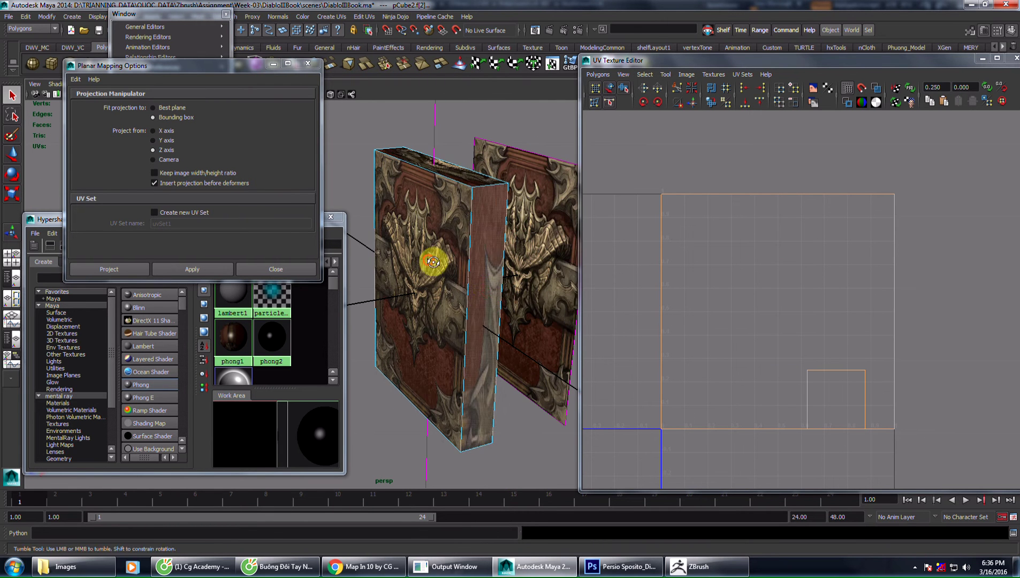
{"action": "left_click_drag", "start_coordinate": [424, 262], "coordinate": [399, 282], "text": "alt"}
{"action": "left_click", "coordinate": [399, 282], "text": "shift"}
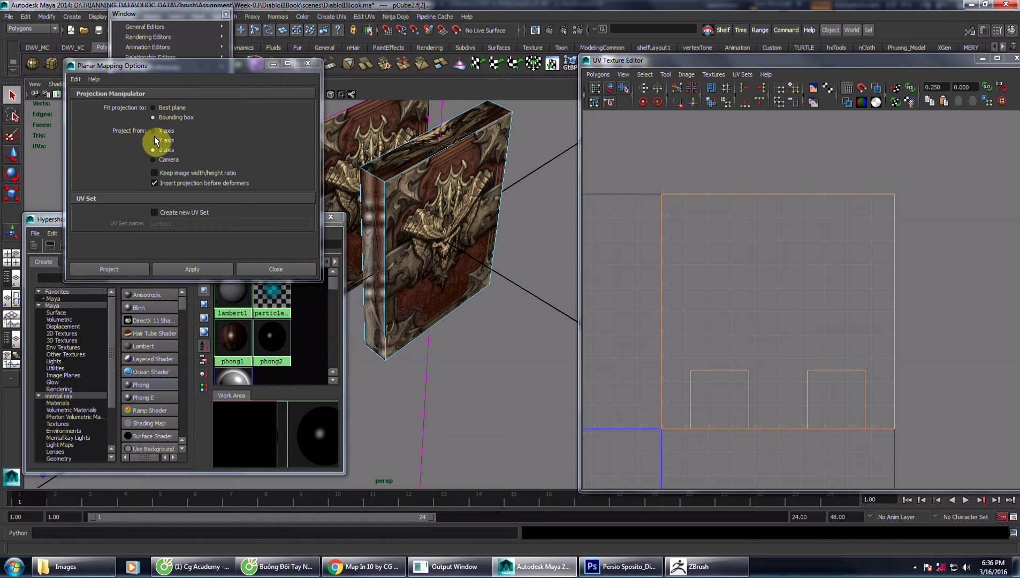
{"action": "mouse_move", "coordinate": [432, 200]}
{"action": "left_mouse_down", "text": "alt"}
{"action": "mouse_move", "coordinate": [483, 228]}
{"action": "mouse_move", "coordinate": [493, 217]}
{"action": "mouse_move", "coordinate": [503, 231]}
{"action": "left_mouse_up", "text": "alt"}
{"action": "key", "text": "F8"}
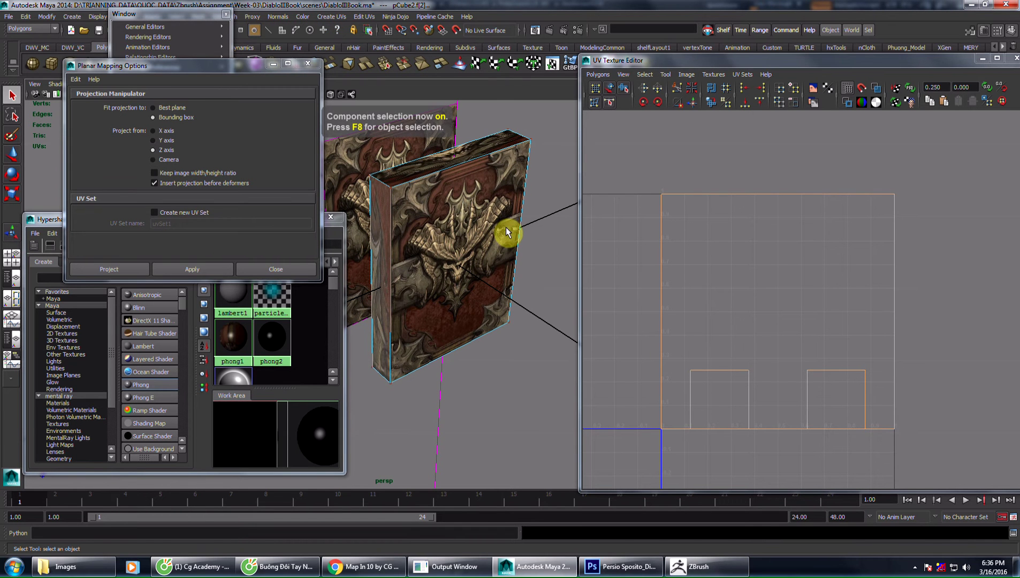
{"action": "key", "text": "F8"}
{"action": "key", "text": "Delete"}
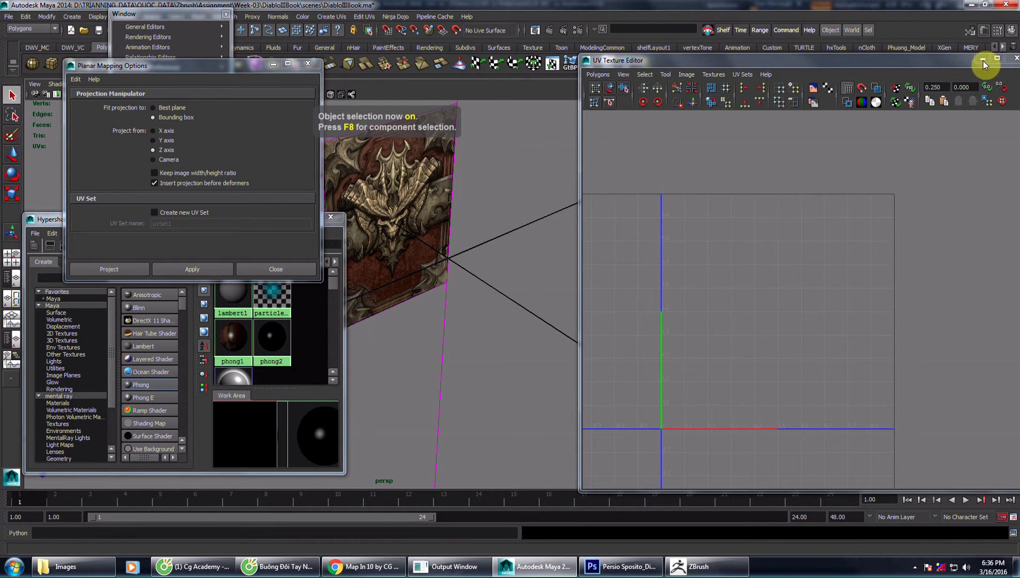
Close the UV Texture Editor, Planar Mapping Options and Hypershade, and make layer1 visible.
{"action": "left_click", "coordinate": [1014, 59]}
{"action": "left_click", "coordinate": [308, 63]}
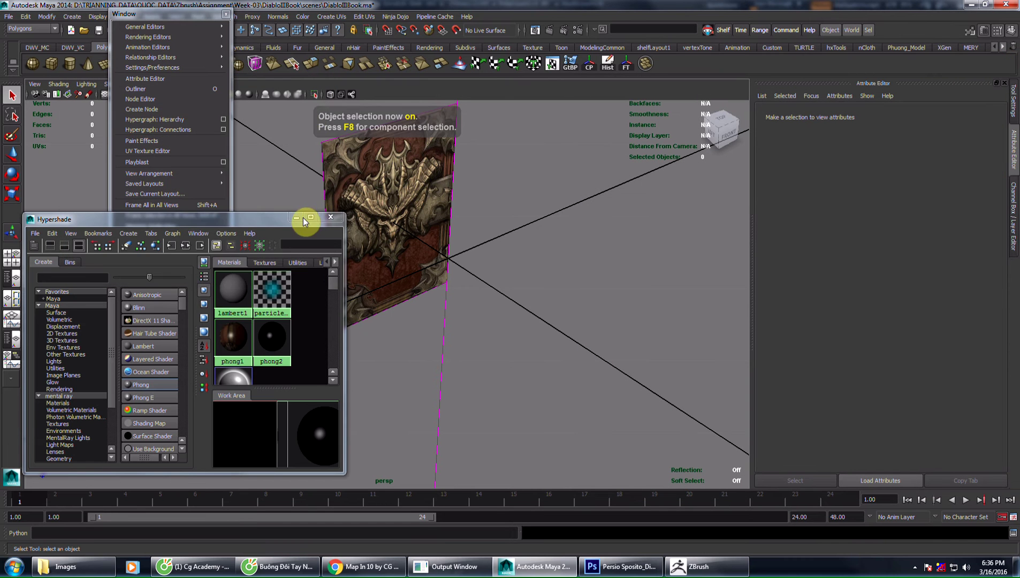
{"action": "left_click", "coordinate": [330, 216]}
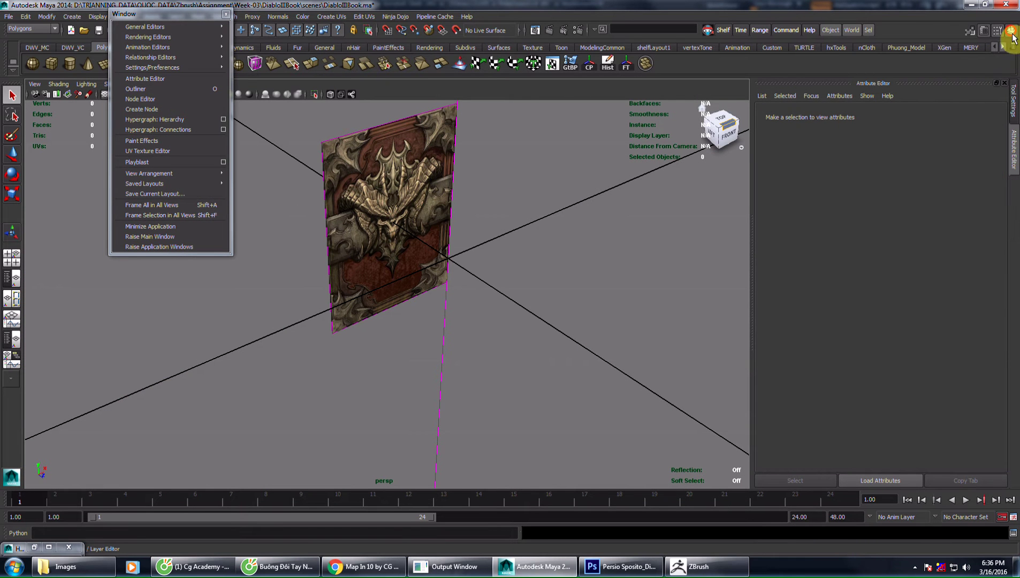
{"action": "left_click", "coordinate": [1011, 31]}
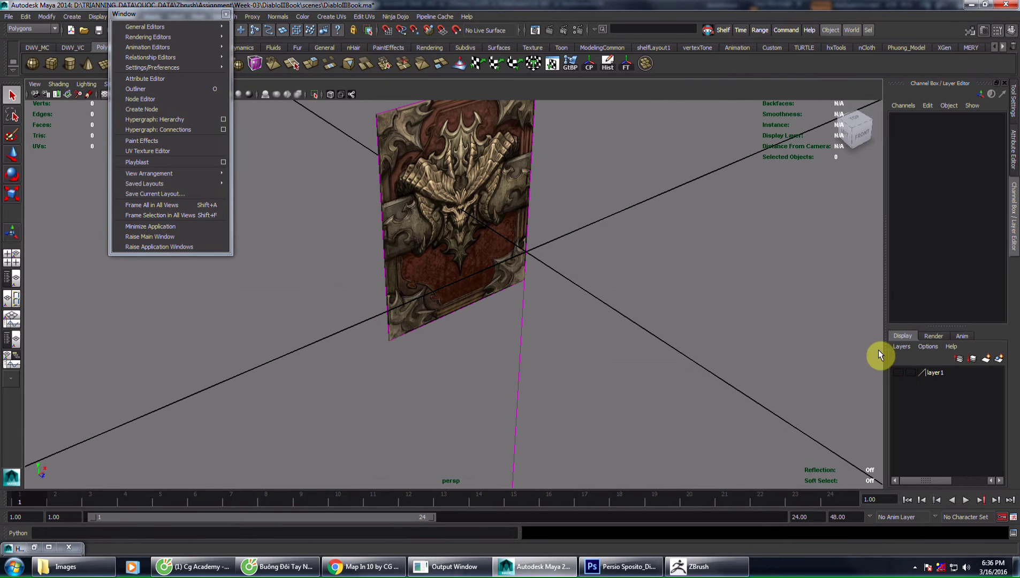
{"action": "left_click", "coordinate": [896, 373]}
Reopen the UV Texture Editor with the front book selected.
{"action": "mouse_move", "coordinate": [745, 309]}
{"action": "left_mouse_down", "text": "alt"}
{"action": "mouse_move", "coordinate": [524, 217]}
{"action": "mouse_move", "coordinate": [433, 277]}
{"action": "mouse_move", "coordinate": [420, 230]}
{"action": "mouse_move", "coordinate": [318, 229]}
{"action": "left_mouse_up", "text": "alt"}
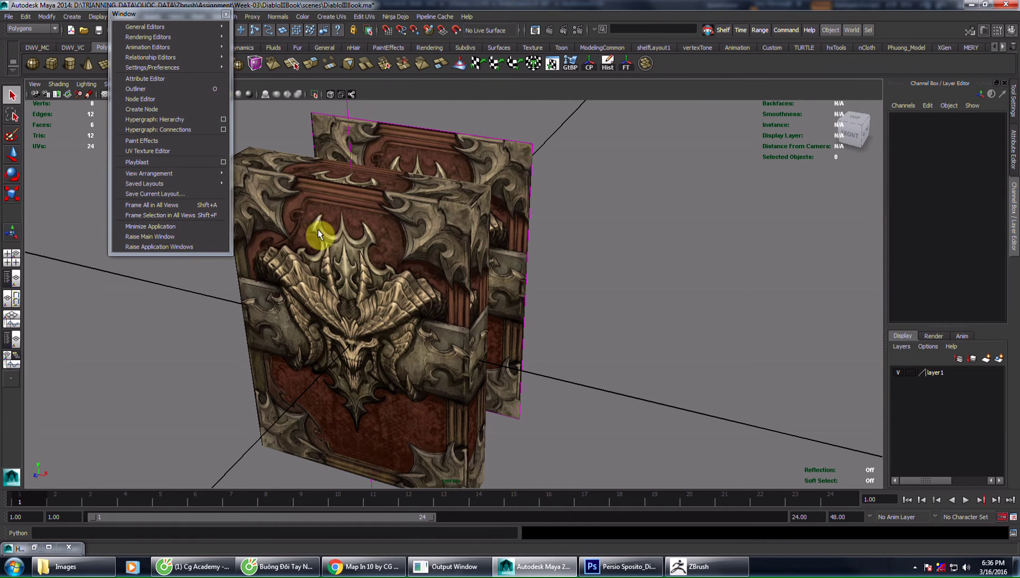
{"action": "left_click", "coordinate": [225, 14]}
{"action": "left_click", "coordinate": [124, 20]}
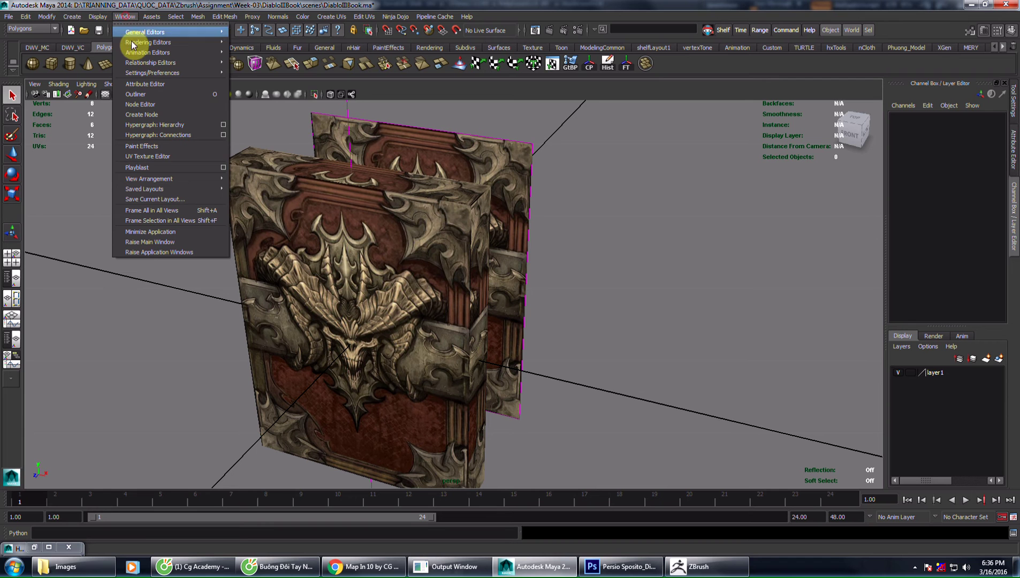
{"action": "left_click", "coordinate": [145, 157]}
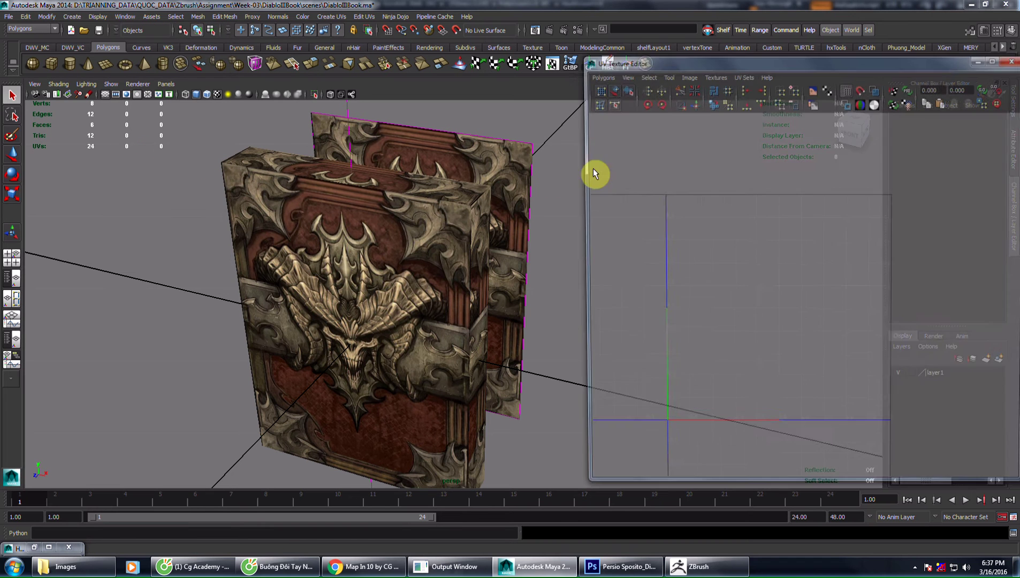
{"action": "left_click", "coordinate": [456, 246]}
Orbit around the re-projected cover and return to whole-object selection.
{"action": "mouse_move", "coordinate": [549, 276]}
{"action": "left_mouse_down", "text": "alt"}
{"action": "mouse_move", "coordinate": [389, 298]}
{"action": "mouse_move", "coordinate": [365, 255]}
{"action": "mouse_move", "coordinate": [399, 296]}
{"action": "left_mouse_up", "text": "alt"}
{"action": "mouse_move", "coordinate": [389, 382]}
{"action": "left_mouse_down", "text": "alt"}
{"action": "mouse_move", "coordinate": [368, 267]}
{"action": "mouse_move", "coordinate": [387, 394]}
{"action": "mouse_move", "coordinate": [376, 322]}
{"action": "left_mouse_up", "text": "alt"}
{"action": "middle_click_drag", "start_coordinate": [376, 322], "coordinate": [386, 300], "text": "alt"}
{"action": "mouse_move", "coordinate": [385, 300]}
{"action": "left_mouse_down", "text": "alt"}
{"action": "mouse_move", "coordinate": [391, 353]}
{"action": "mouse_move", "coordinate": [409, 387]}
{"action": "mouse_move", "coordinate": [369, 335]}
{"action": "mouse_move", "coordinate": [438, 296]}
{"action": "mouse_move", "coordinate": [410, 241]}
{"action": "mouse_move", "coordinate": [365, 228]}
{"action": "left_mouse_up", "text": "alt"}
{"action": "mouse_move", "coordinate": [469, 269]}
{"action": "left_mouse_down", "text": "alt"}
{"action": "mouse_move", "coordinate": [344, 301]}
{"action": "mouse_move", "coordinate": [467, 262]}
{"action": "mouse_move", "coordinate": [429, 273]}
{"action": "mouse_move", "coordinate": [553, 498]}
{"action": "left_mouse_up", "text": "alt"}
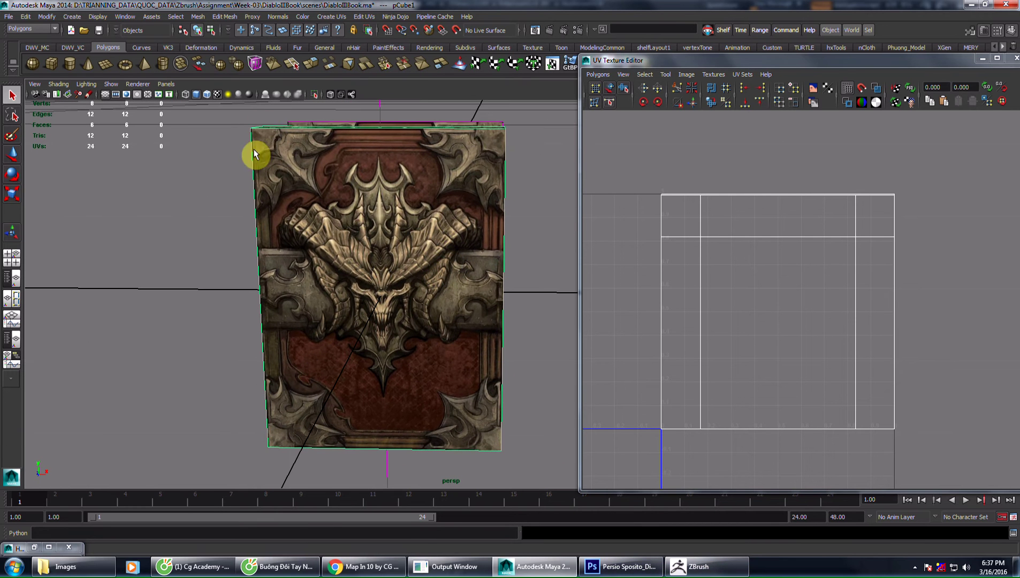
{"action": "mouse_move", "coordinate": [258, 153]}
{"action": "left_mouse_down", "text": "alt"}
{"action": "mouse_move", "coordinate": [285, 220]}
{"action": "mouse_move", "coordinate": [282, 173]}
{"action": "mouse_move", "coordinate": [308, 160]}
{"action": "left_mouse_up", "text": "alt"}
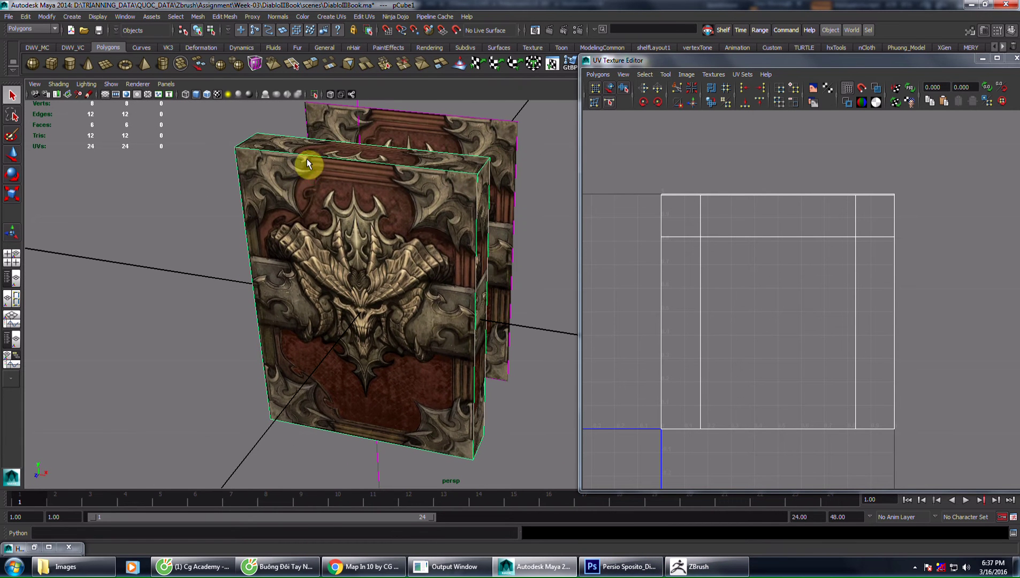
{"action": "right_click_drag", "start_coordinate": [308, 156], "coordinate": [342, 147]}
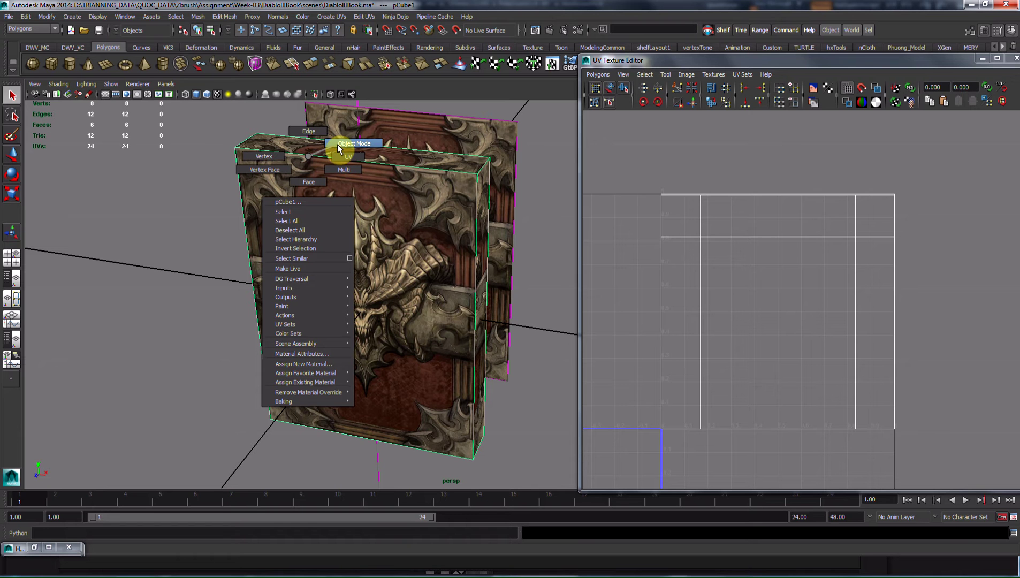
{"action": "left_click", "coordinate": [337, 144]}
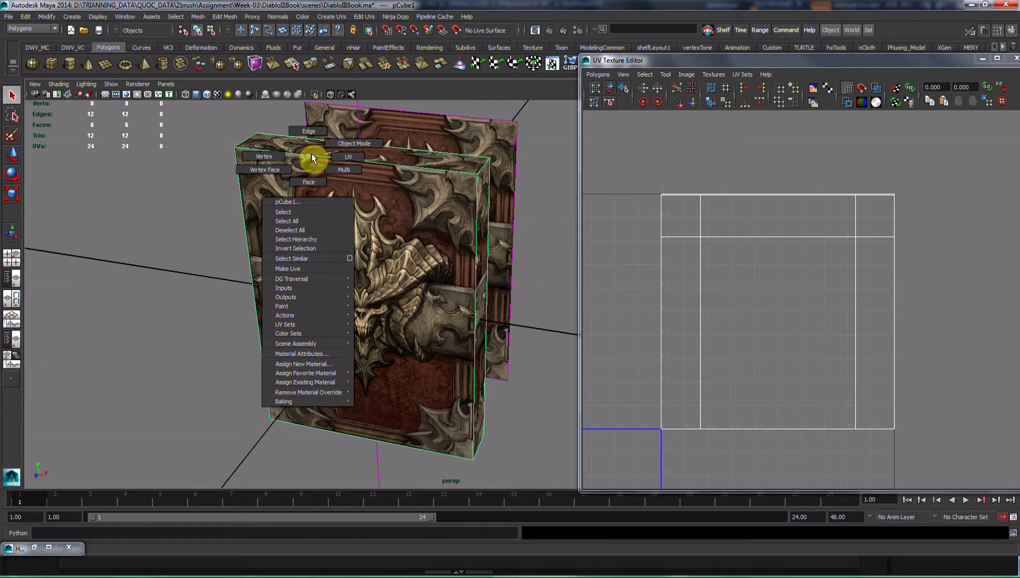
Review the OBJ export-selection settings for the book, cancel, and open Settings/Preferences.
{"action": "left_click", "coordinate": [10, 16]}
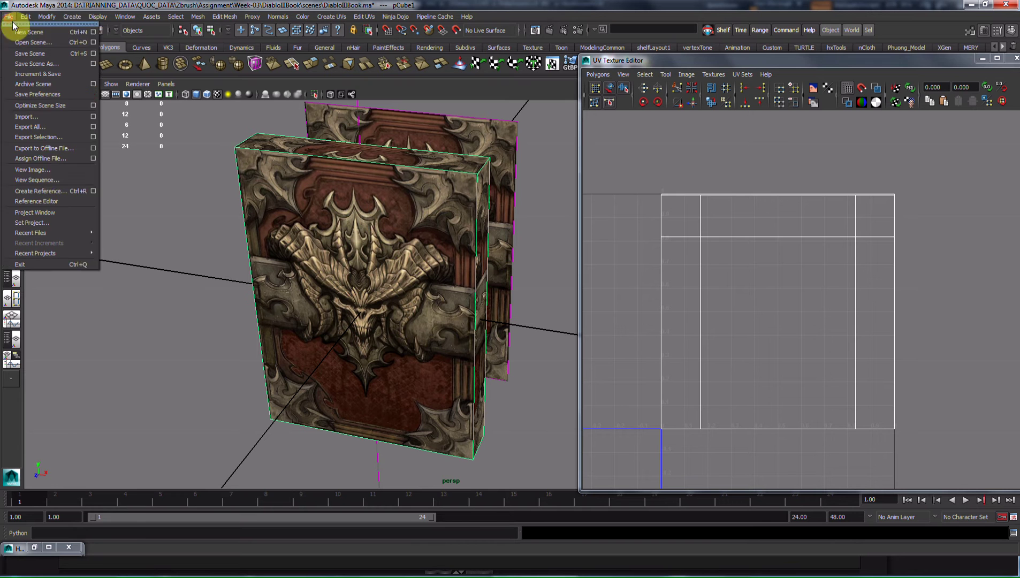
{"action": "left_click", "coordinate": [44, 131]}
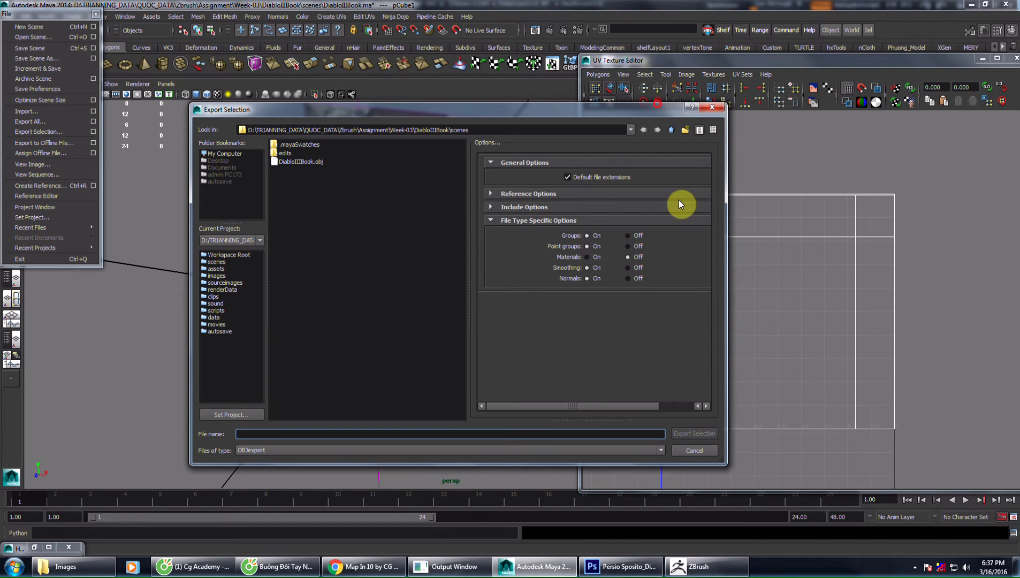
{"action": "left_click", "coordinate": [662, 451]}
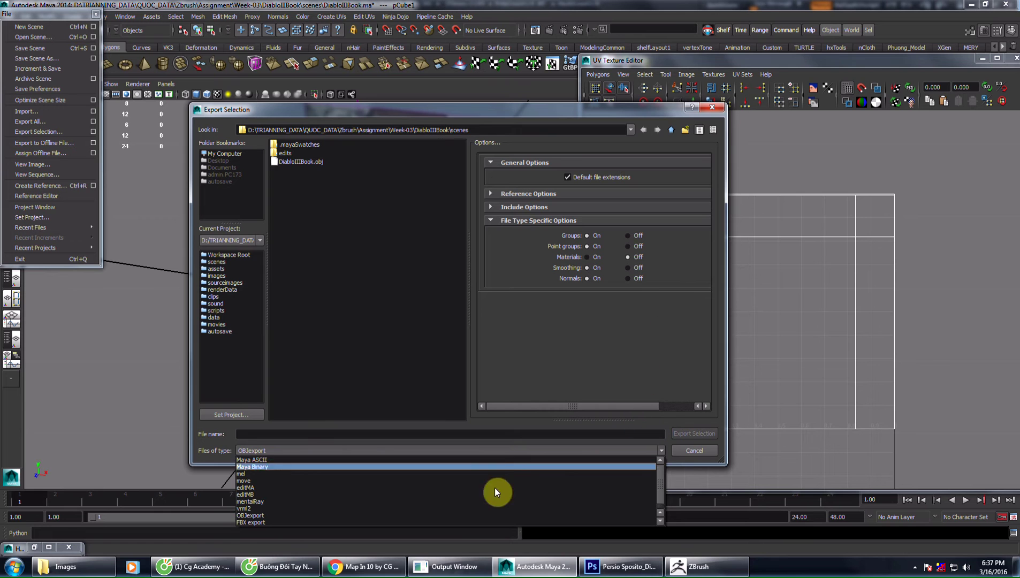
{"action": "left_click", "coordinate": [715, 109]}
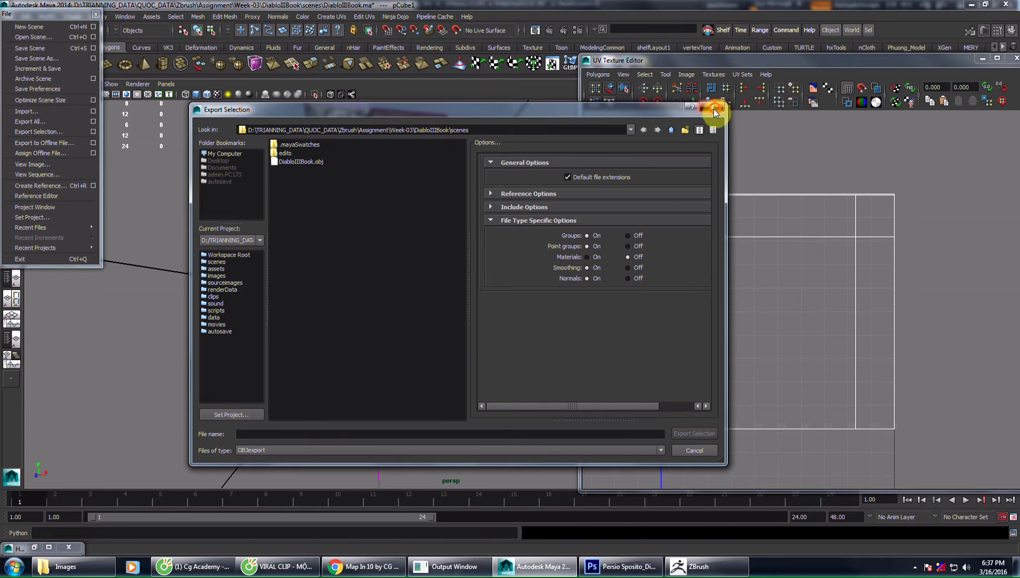
{"action": "left_click", "coordinate": [713, 109]}
{"action": "left_click", "coordinate": [126, 16]}
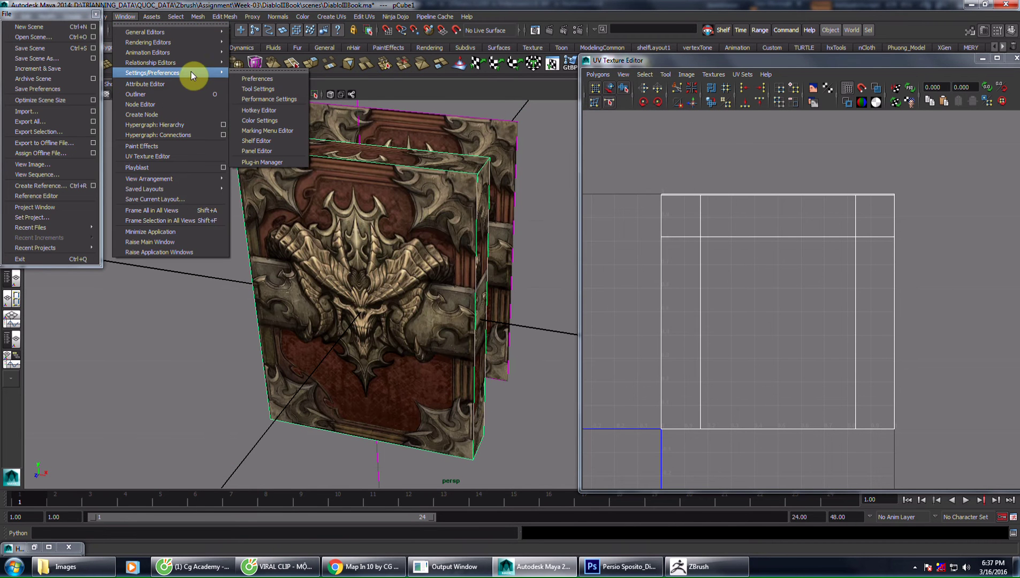
Confirm objExport.mll is loaded in Maya's Plug-in Manager, then switch to ZBrush.
{"action": "left_click", "coordinate": [263, 163]}
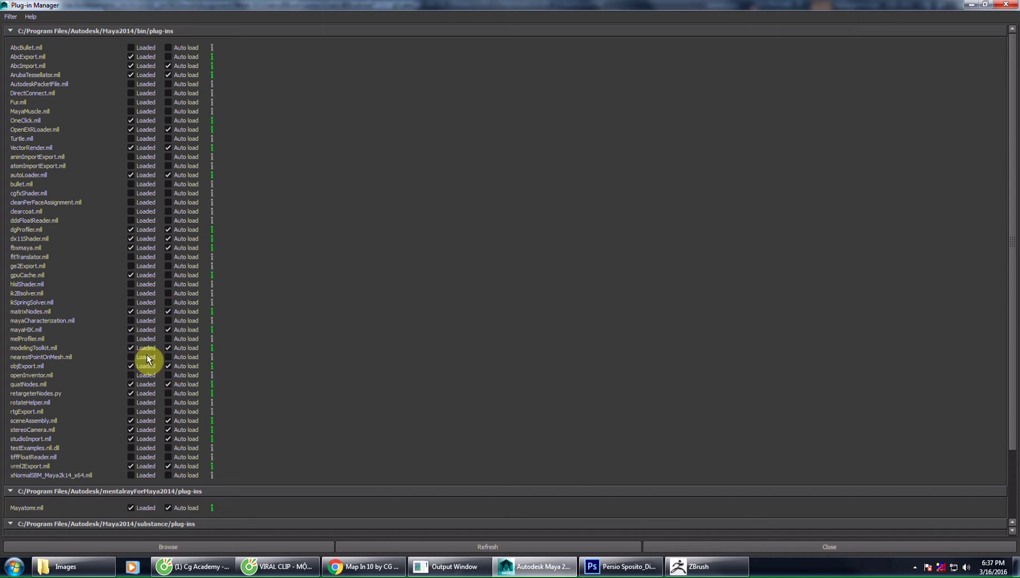
{"action": "left_click", "coordinate": [742, 548]}
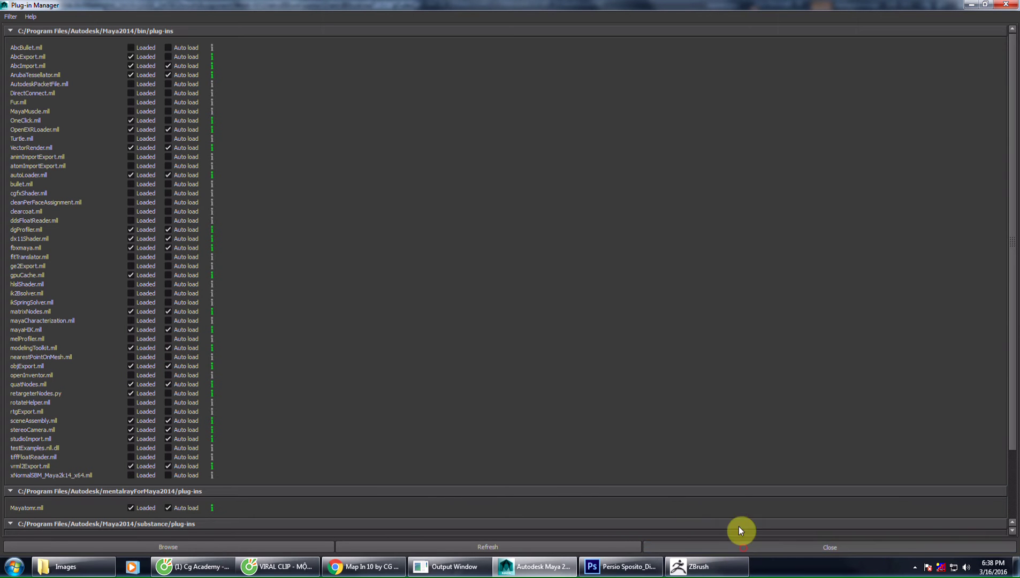
{"action": "left_click", "coordinate": [696, 566]}
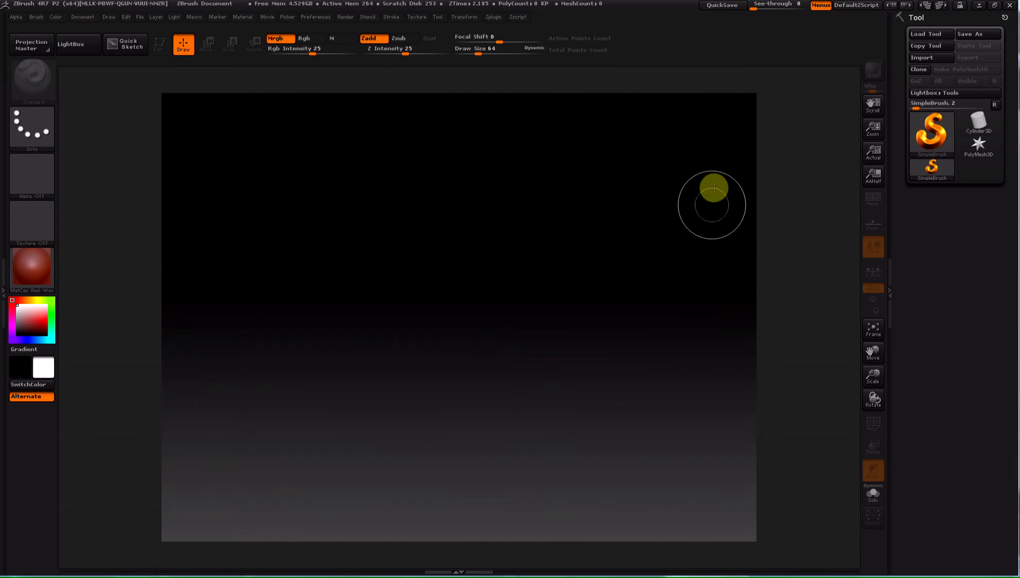
Start a Tool import and browse to D: > TRIANNING_DATA > QUOC_DATA > Zbrush.
{"action": "left_click", "coordinate": [934, 57]}
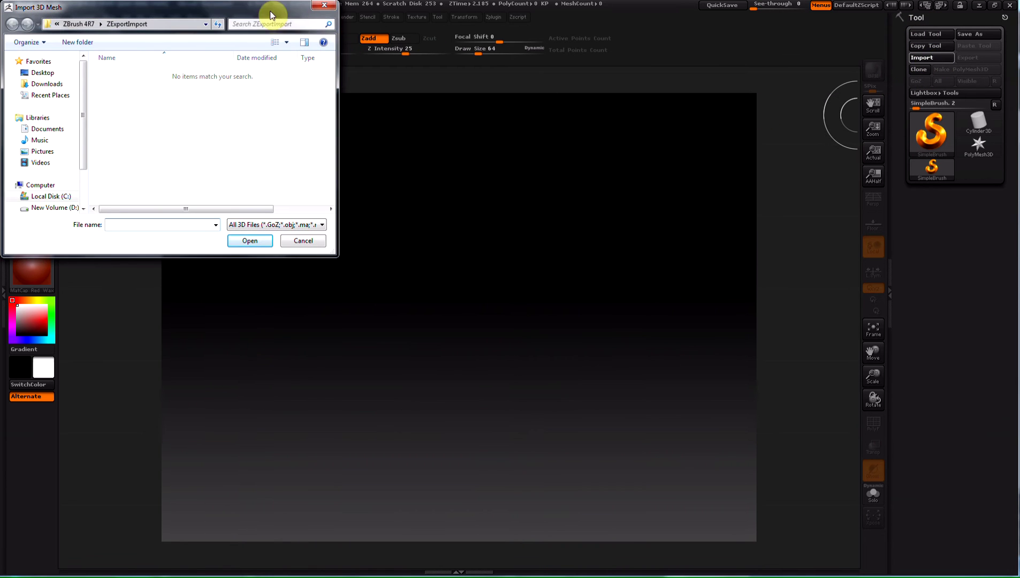
{"action": "scroll", "coordinate": [239, 244], "scroll_direction": "down", "scroll_amount": 1}
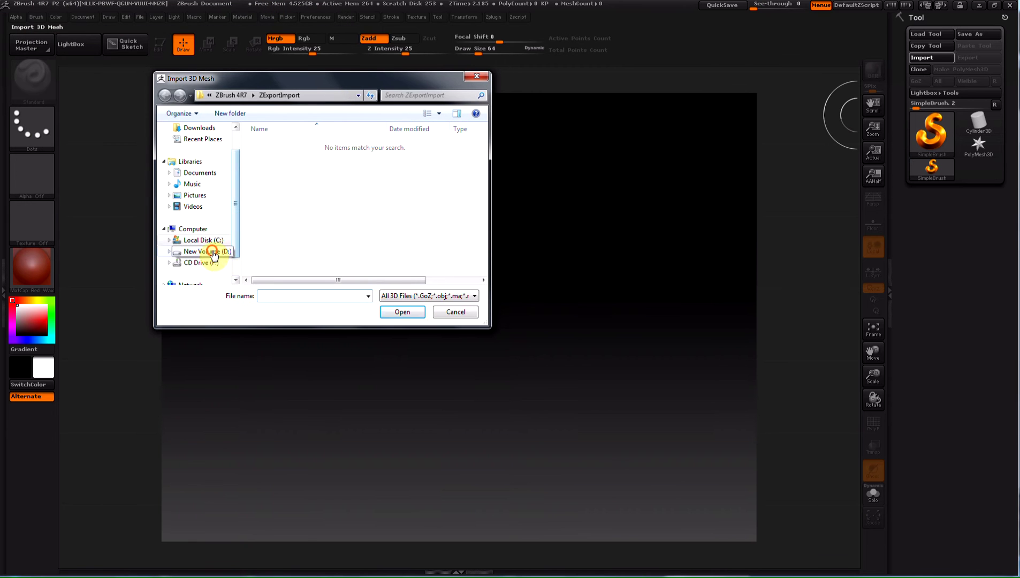
{"action": "left_click", "coordinate": [207, 252]}
{"action": "double_click", "coordinate": [274, 200]}
{"action": "double_click", "coordinate": [279, 178]}
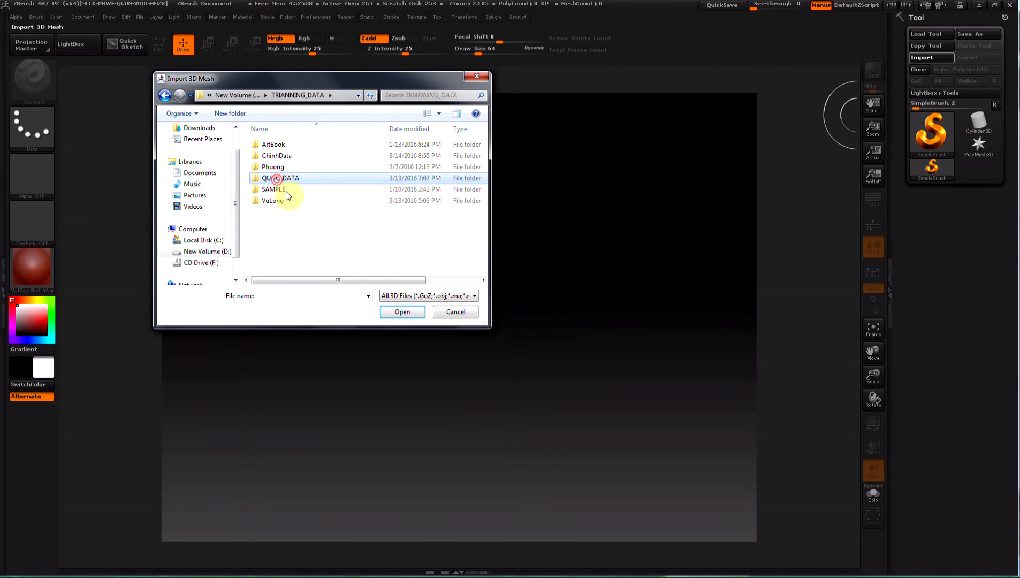
{"action": "scroll", "coordinate": [478, 169], "scroll_direction": "down", "scroll_amount": 1}
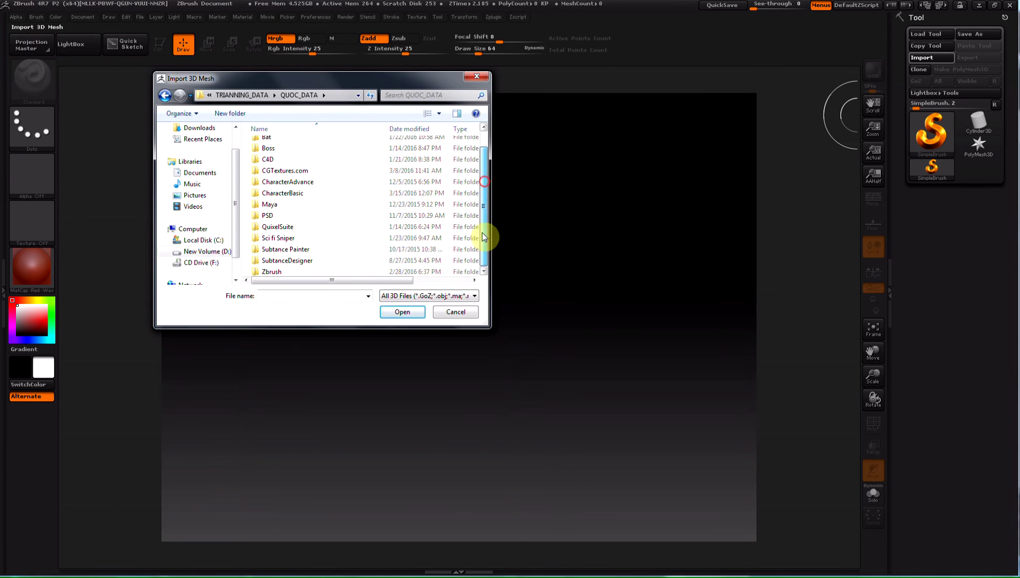
{"action": "double_click", "coordinate": [273, 268]}
Import DiabloIIIBook.obj from Assignment > Week-03 > DiabloIIIBook > scenes.
{"action": "left_click", "coordinate": [282, 167]}
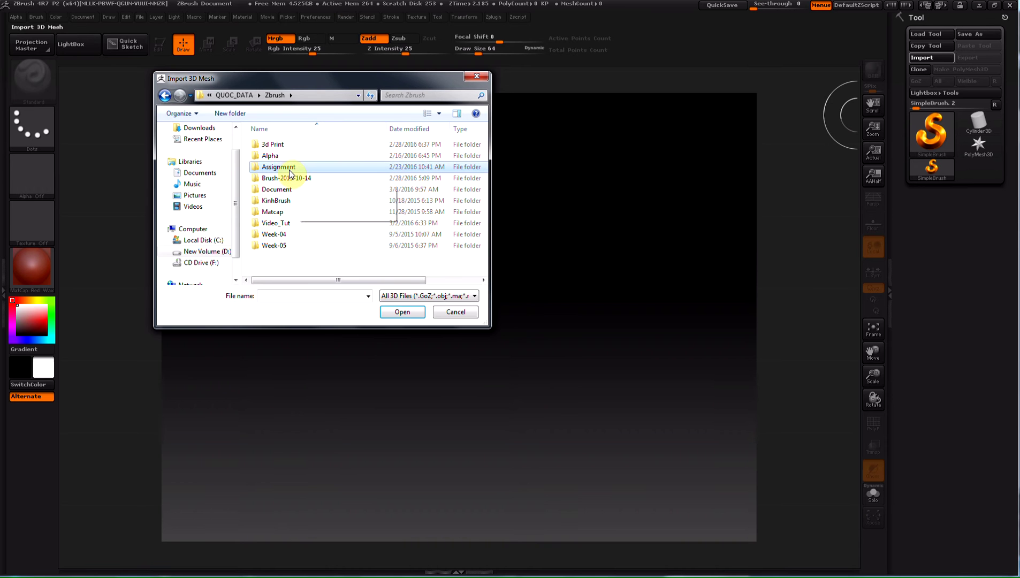
{"action": "double_click", "coordinate": [289, 174]}
{"action": "double_click", "coordinate": [289, 166]}
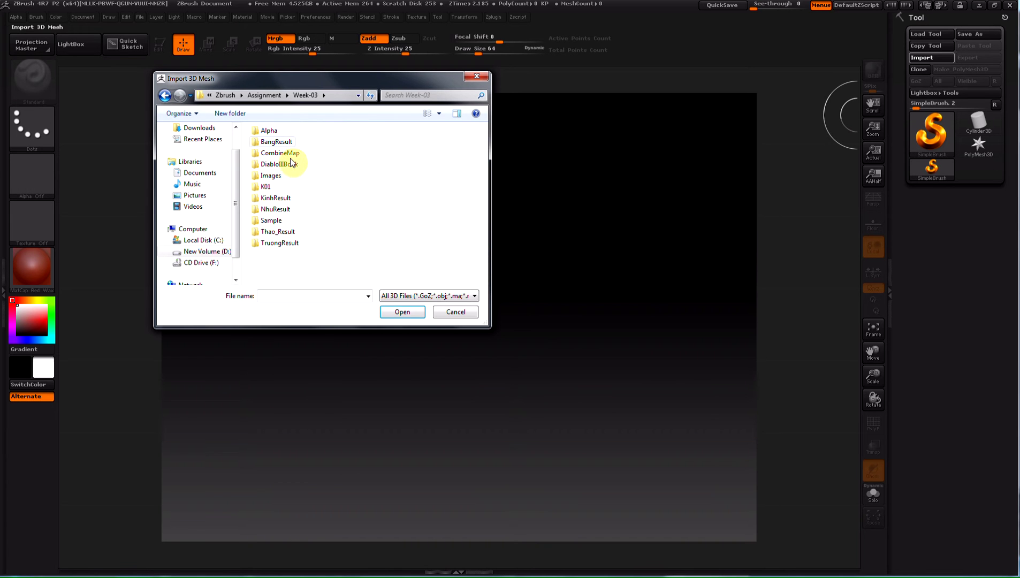
{"action": "double_click", "coordinate": [292, 166]}
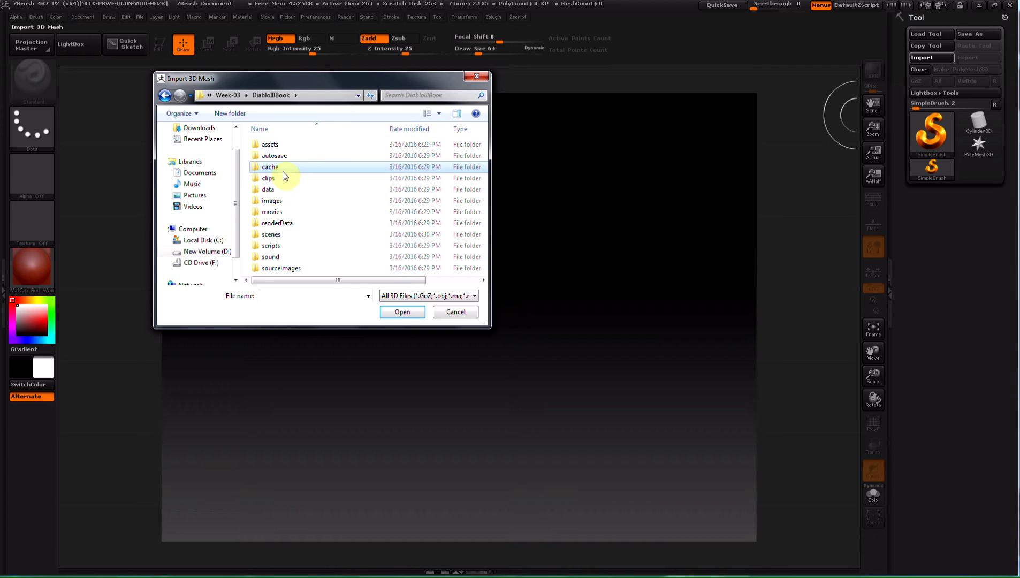
{"action": "double_click", "coordinate": [287, 235]}
{"action": "left_click", "coordinate": [291, 178]}
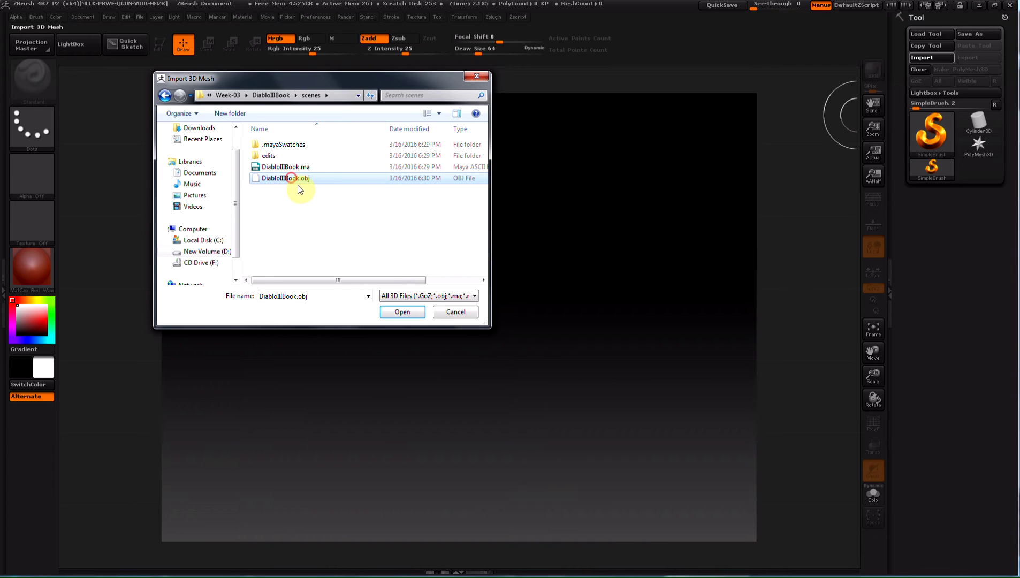
{"action": "left_click", "coordinate": [403, 314]}
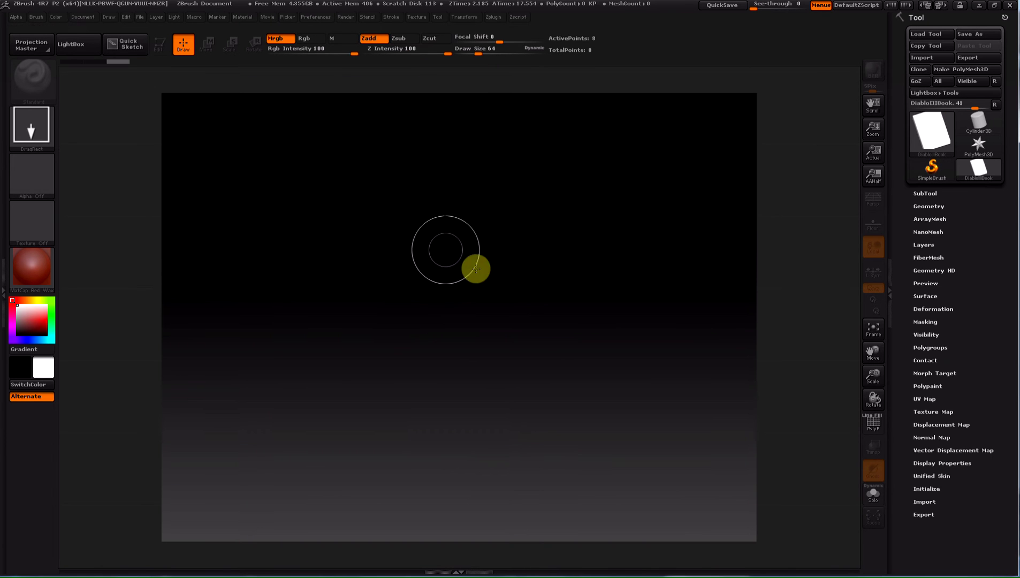
Draw the book mesh on the canvas in Edit mode and turn it to face front.
{"action": "left_click_drag", "start_coordinate": [506, 355], "coordinate": [508, 461]}
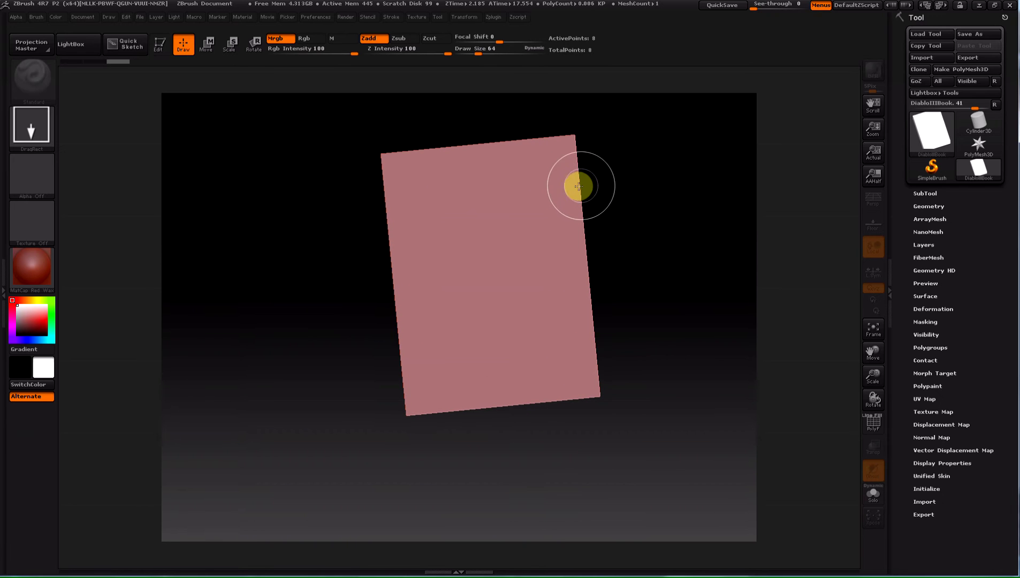
{"action": "left_click", "coordinate": [159, 47]}
{"action": "mouse_move", "coordinate": [307, 208]}
{"action": "left_mouse_down"}
{"action": "mouse_move", "coordinate": [322, 241]}
{"action": "mouse_move", "coordinate": [303, 250]}
{"action": "mouse_move", "coordinate": [330, 254]}
{"action": "mouse_move", "coordinate": [328, 209]}
{"action": "mouse_move", "coordinate": [644, 273]}
{"action": "mouse_move", "coordinate": [642, 221]}
{"action": "left_mouse_up"}
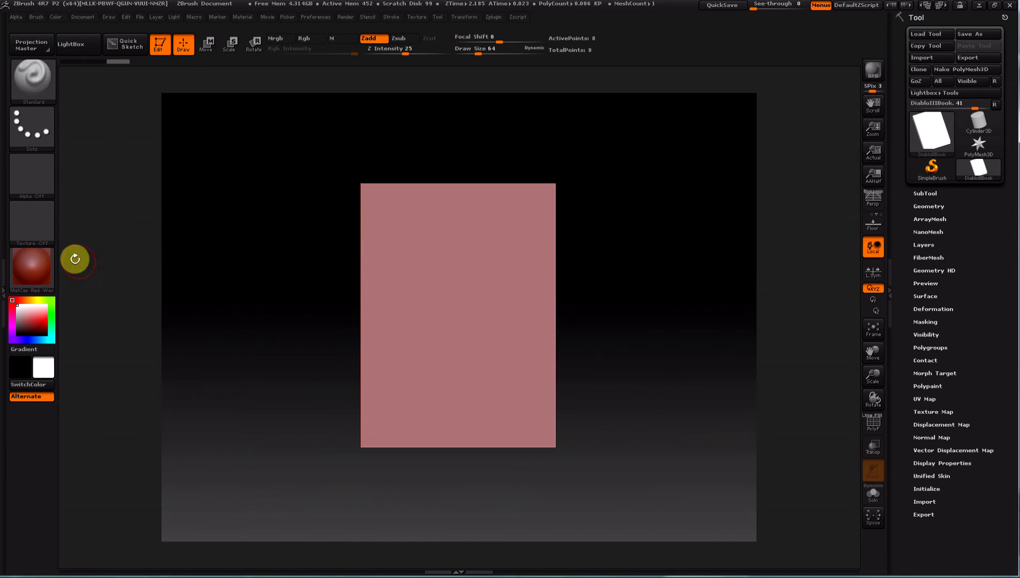
Apply the white SkinShade4 material and rotate the book to show its thickness.
{"action": "left_click", "coordinate": [43, 273]}
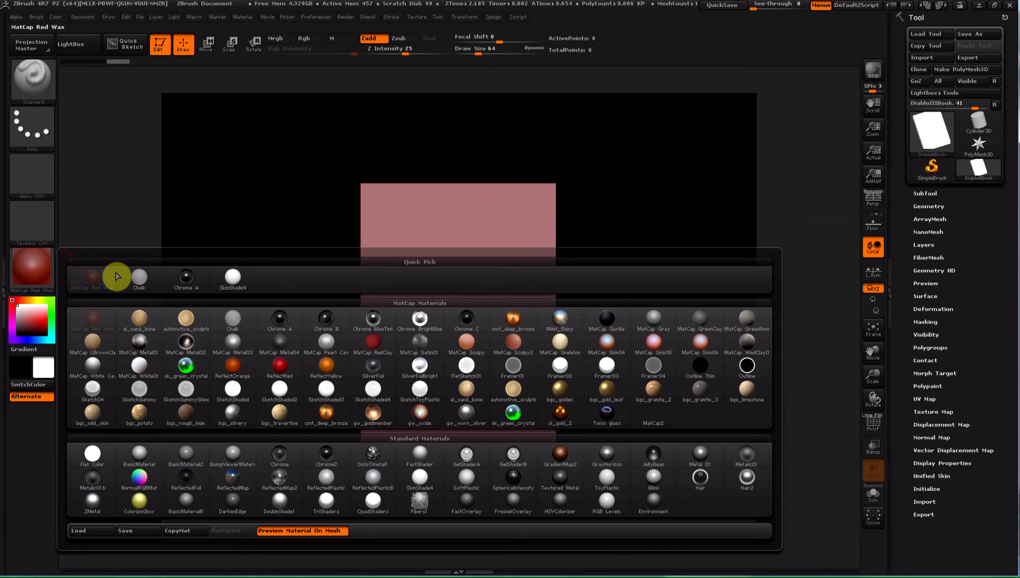
{"action": "left_click", "coordinate": [229, 282]}
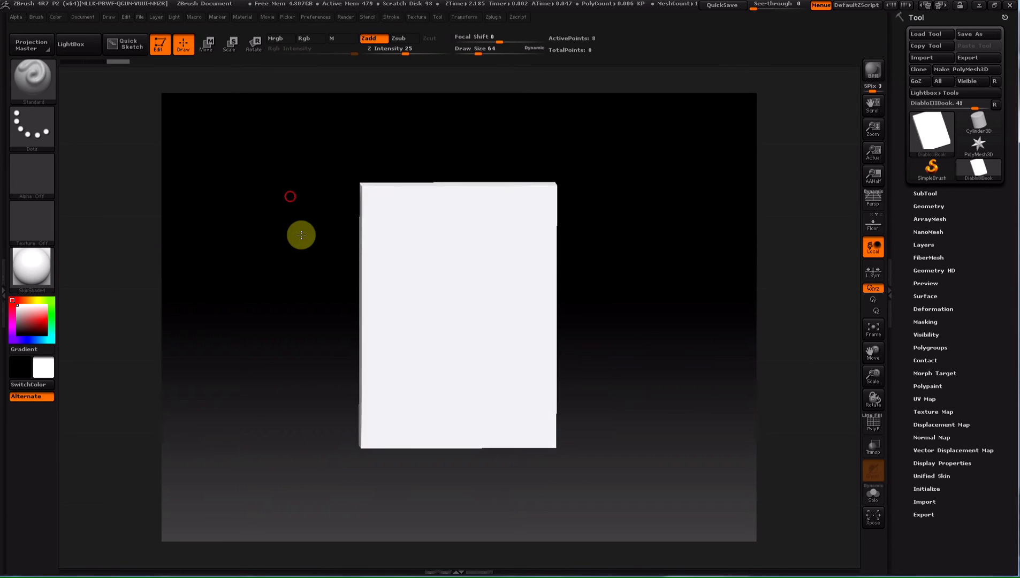
{"action": "mouse_move", "coordinate": [300, 235]}
{"action": "left_mouse_down"}
{"action": "mouse_move", "coordinate": [308, 260]}
{"action": "mouse_move", "coordinate": [294, 262]}
{"action": "mouse_move", "coordinate": [296, 237]}
{"action": "mouse_move", "coordinate": [264, 182]}
{"action": "mouse_move", "coordinate": [273, 192]}
{"action": "left_mouse_up"}
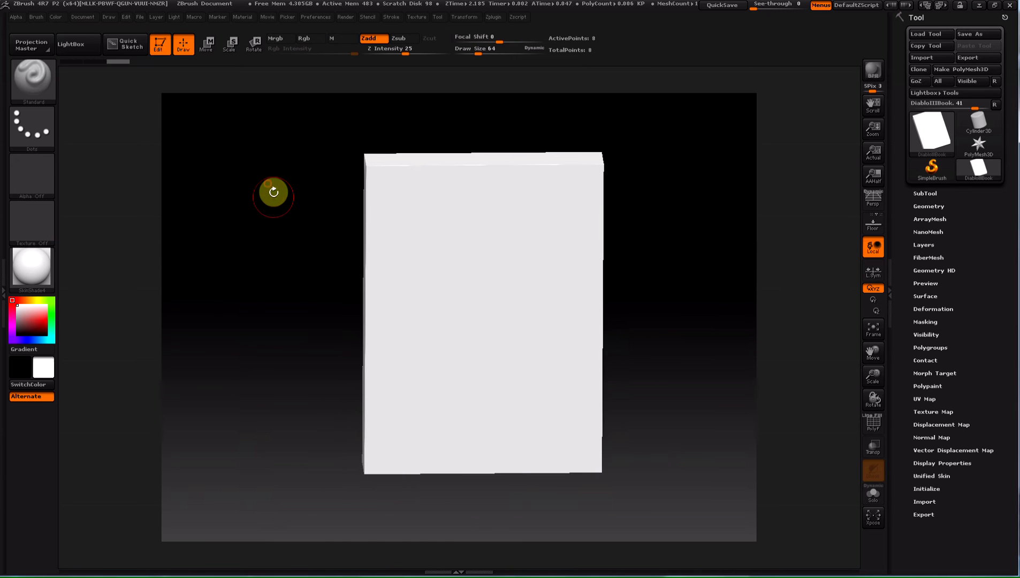
Import an image from the Week-03 Images folder as a texture.
{"action": "left_click", "coordinate": [419, 17]}
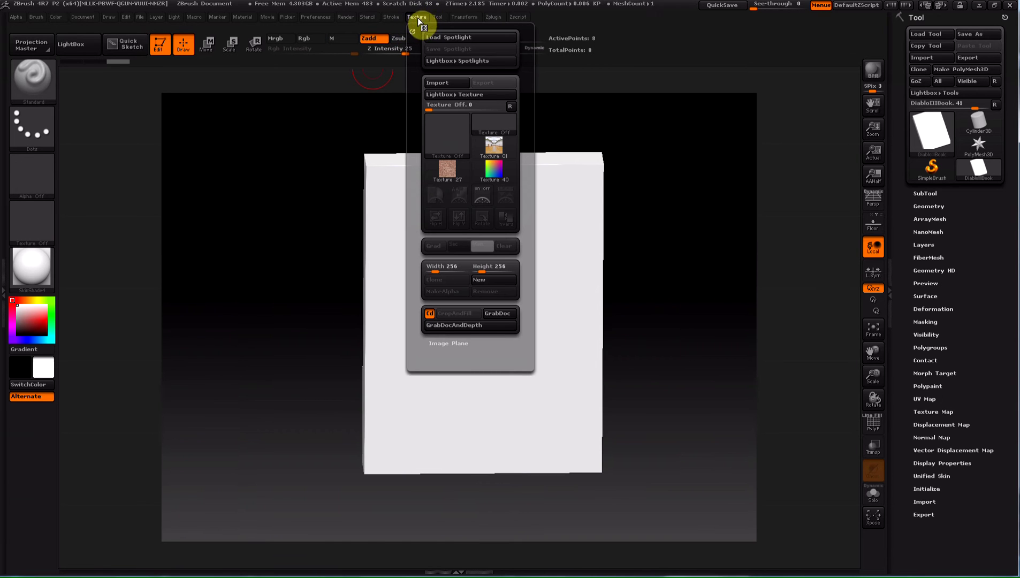
{"action": "left_click", "coordinate": [440, 83]}
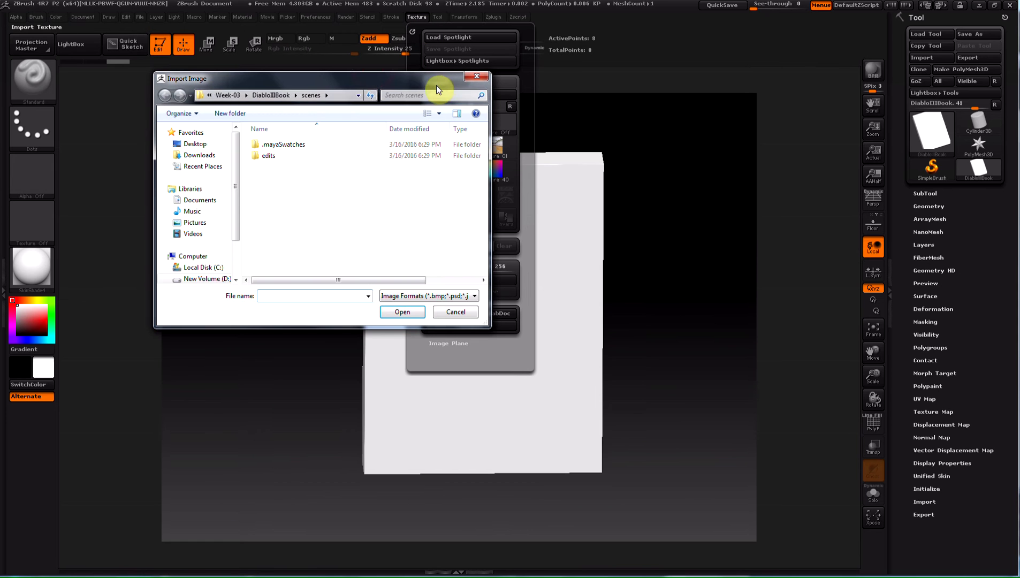
{"action": "left_click", "coordinate": [228, 96]}
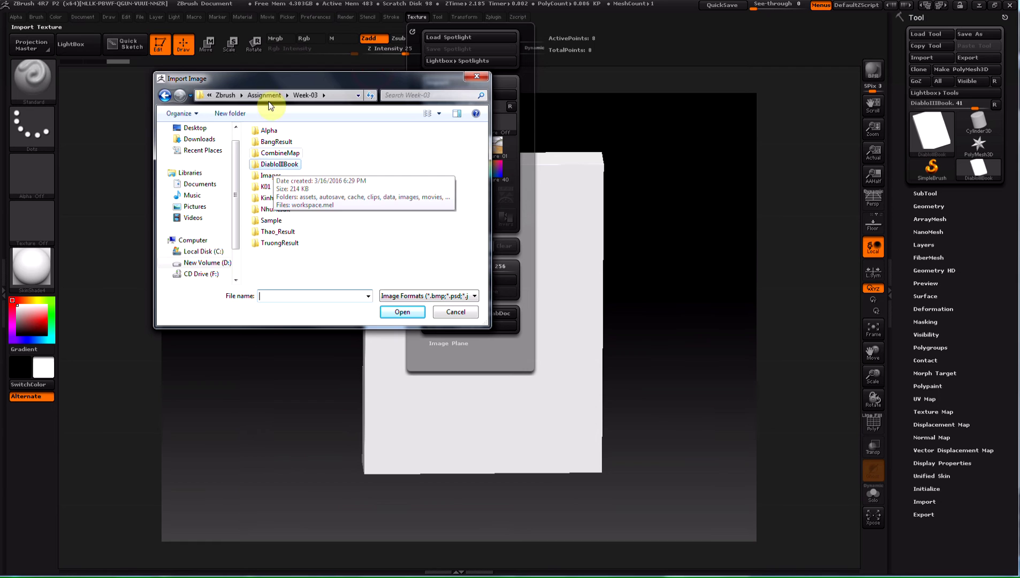
{"action": "left_click", "coordinate": [265, 96]}
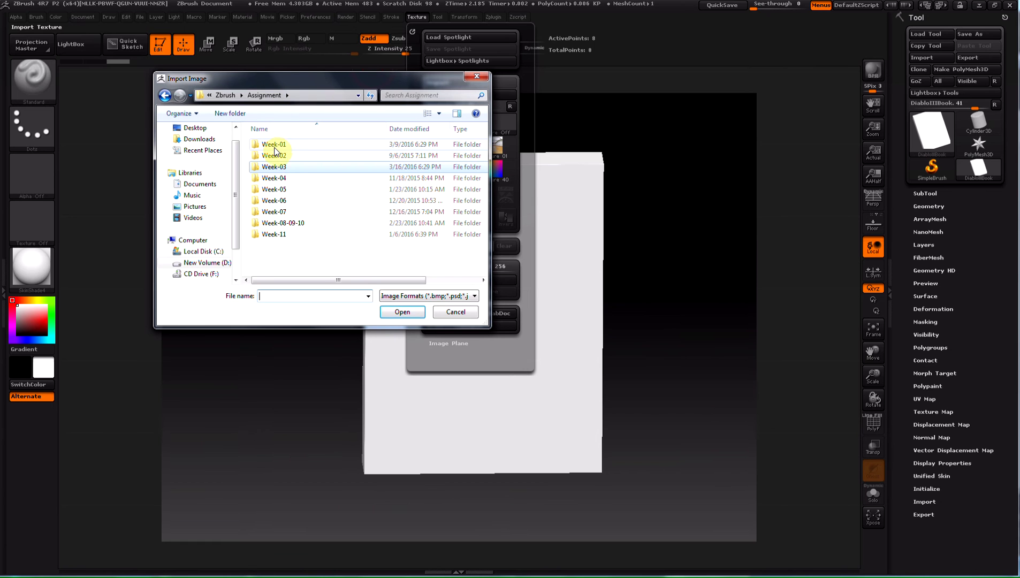
{"action": "double_click", "coordinate": [279, 164]}
{"action": "double_click", "coordinate": [277, 178]}
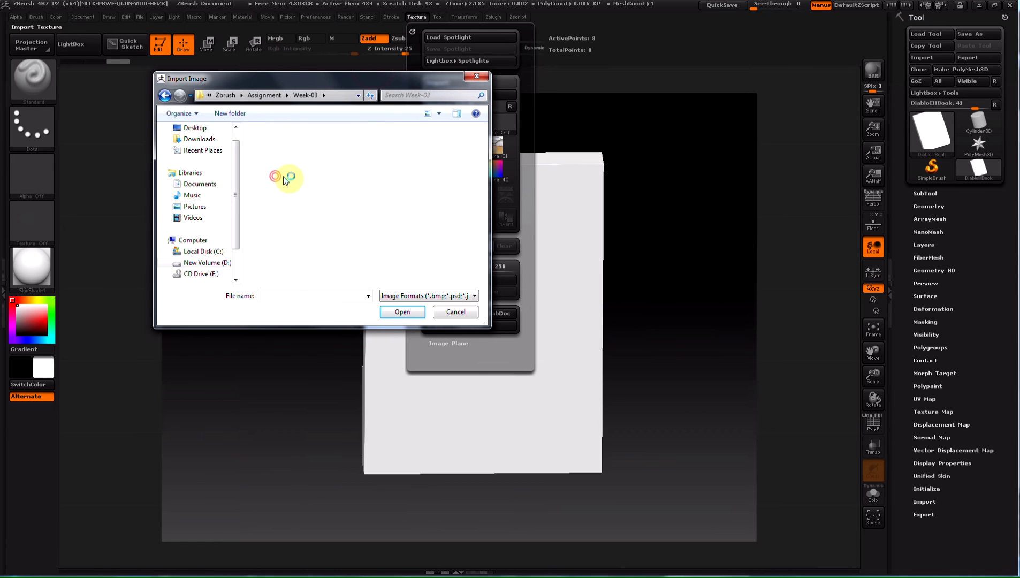
{"action": "left_click_drag", "start_coordinate": [482, 158], "coordinate": [484, 187]}
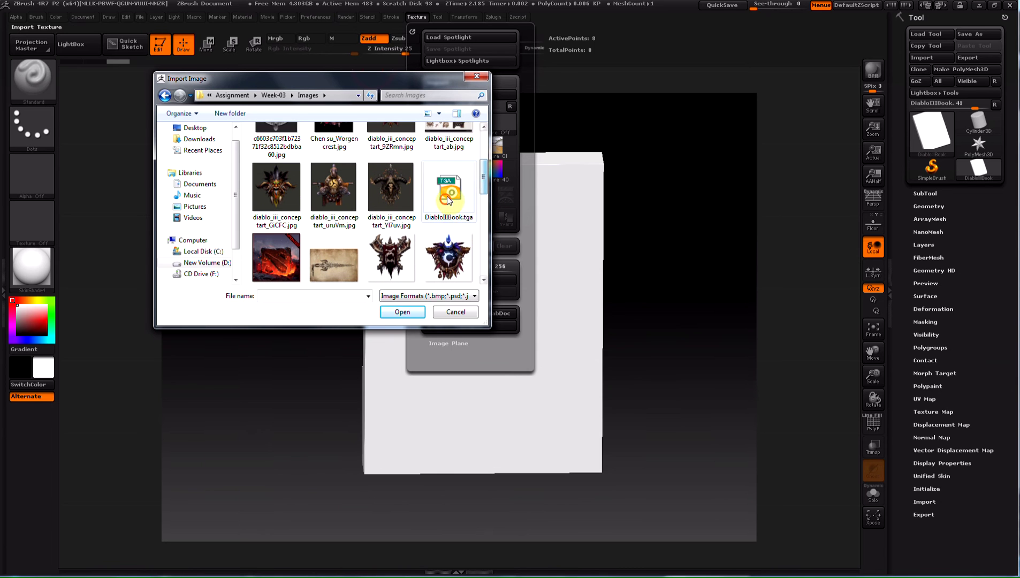
{"action": "left_click", "coordinate": [402, 312]}
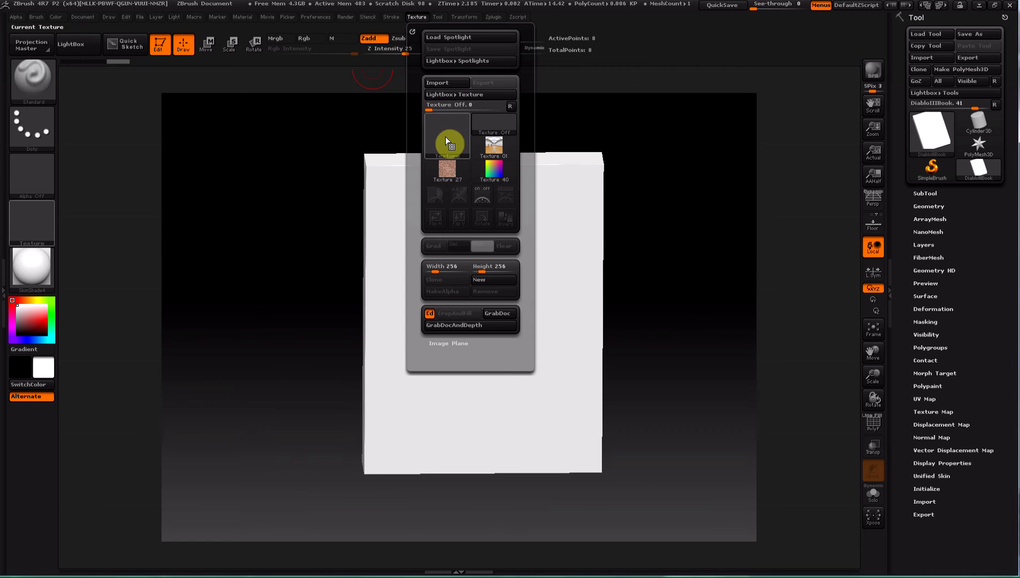
Import Persio Sposito_Diablo III Book.jpg as a texture and check it in the Texture palette.
{"action": "left_click", "coordinate": [457, 86]}
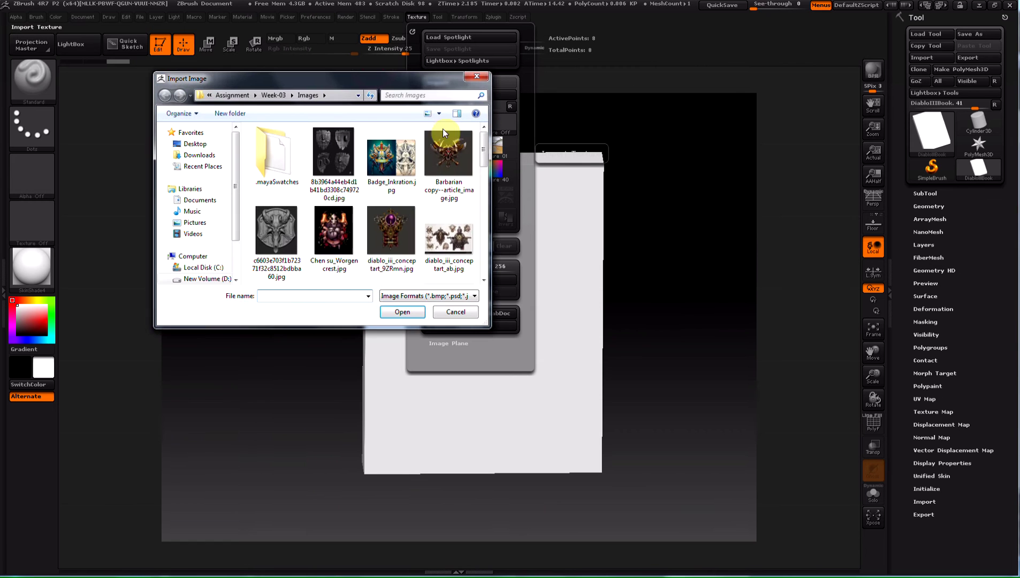
{"action": "left_click_drag", "start_coordinate": [439, 80], "coordinate": [355, 135]}
{"action": "left_click_drag", "start_coordinate": [400, 209], "coordinate": [399, 289]}
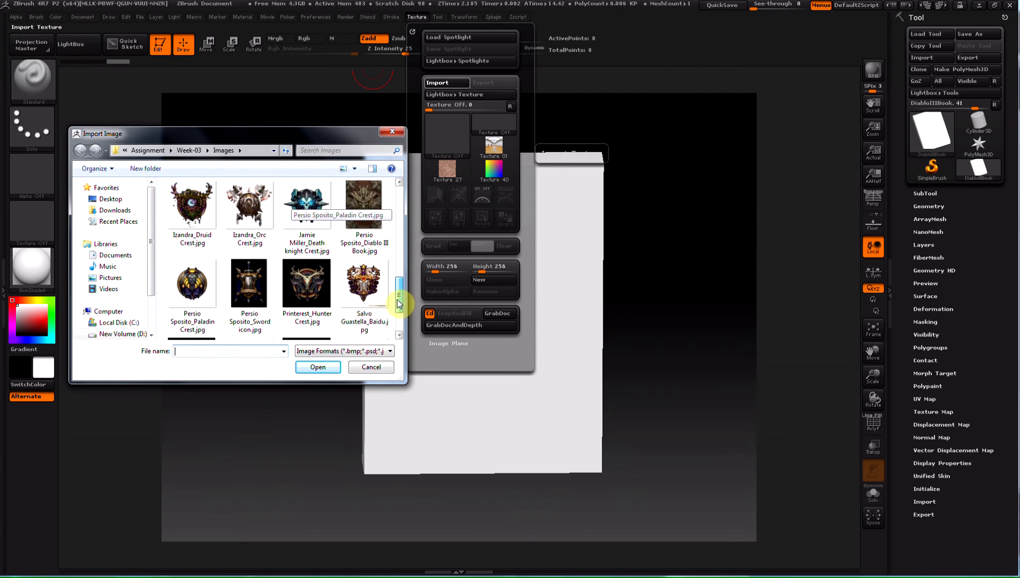
{"action": "left_click", "coordinate": [371, 247]}
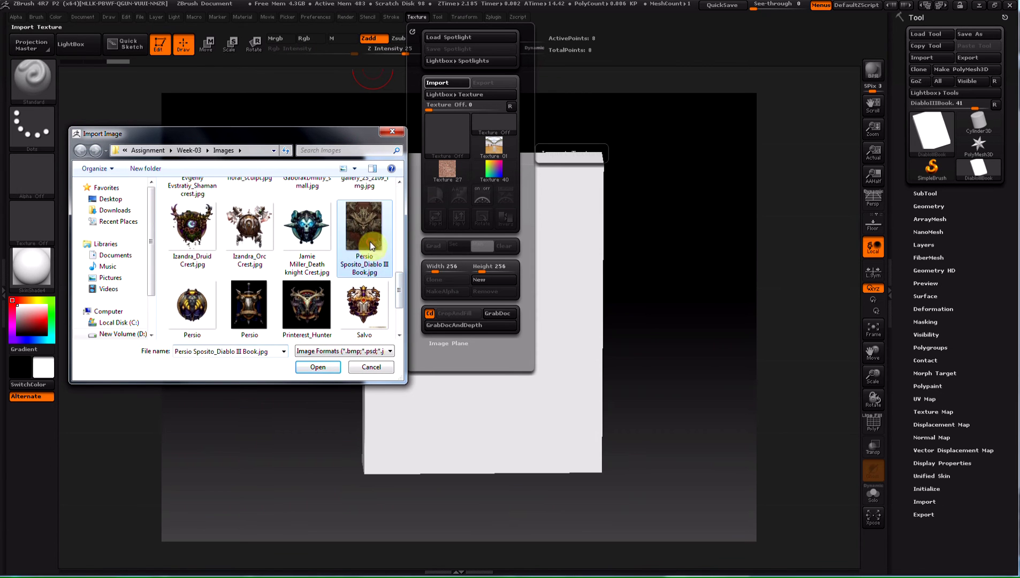
{"action": "left_click", "coordinate": [320, 367]}
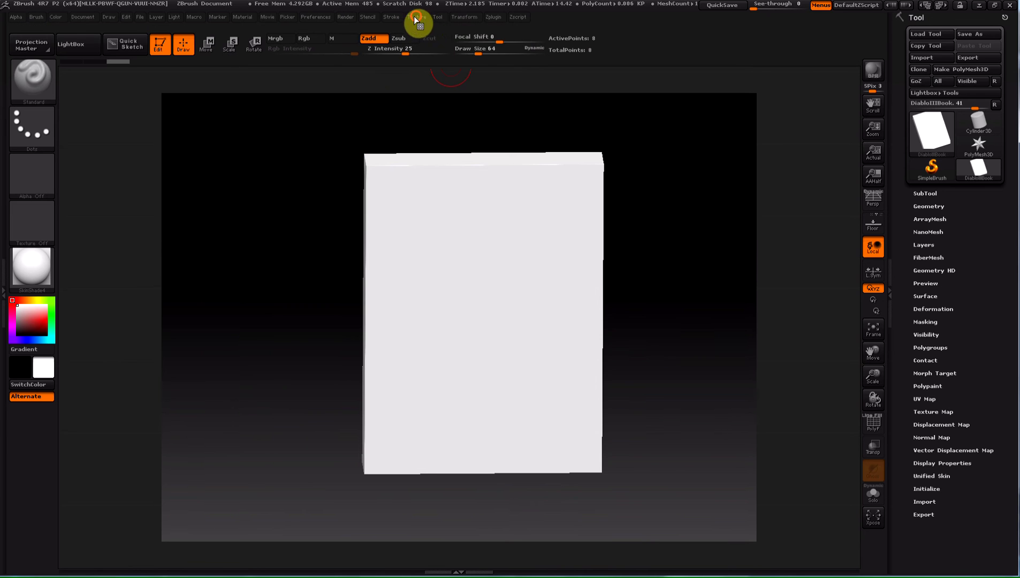
{"action": "left_click", "coordinate": [417, 17]}
{"action": "left_click", "coordinate": [446, 195]}
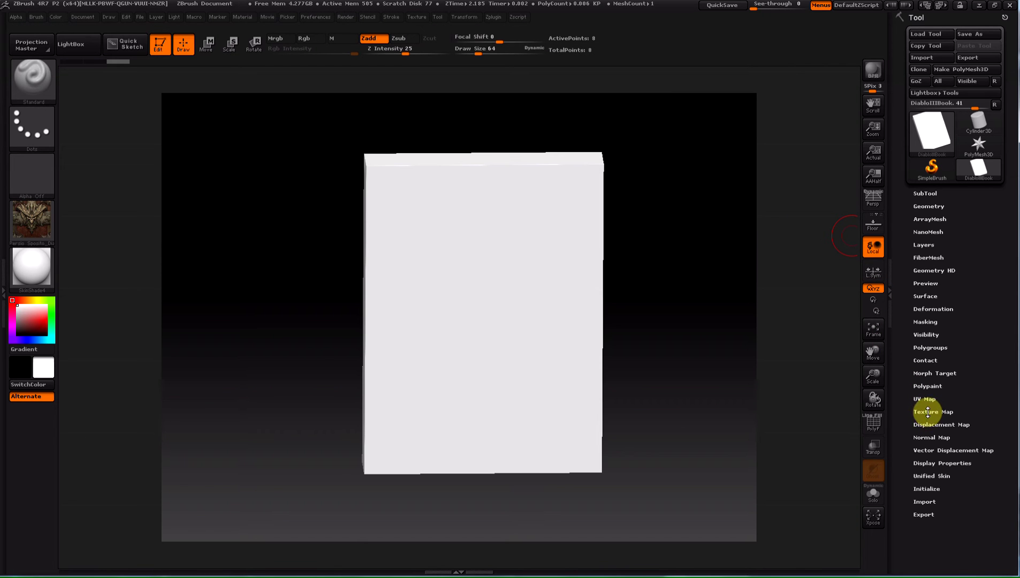
{"action": "left_click", "coordinate": [929, 411]}
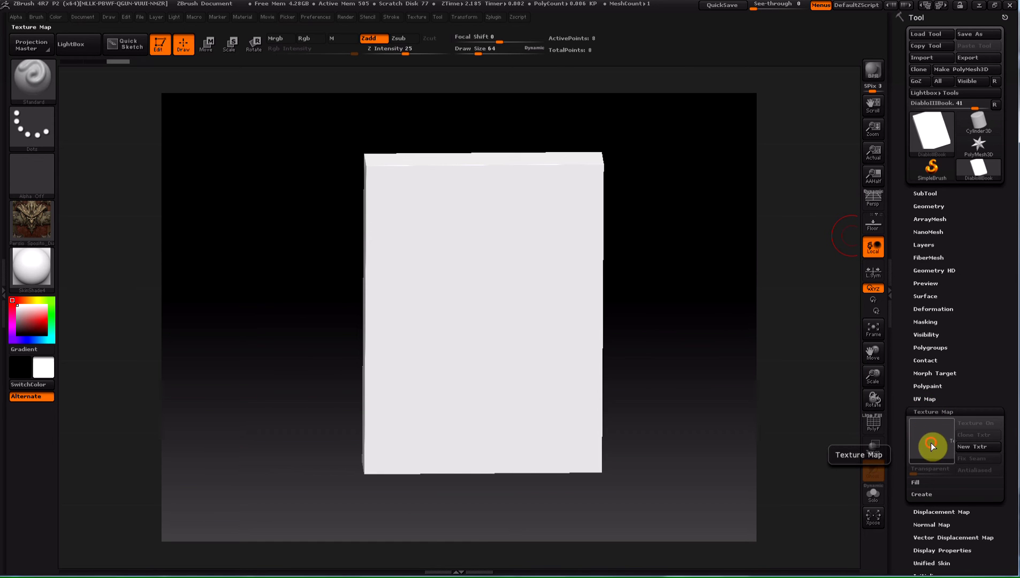
{"action": "left_click", "coordinate": [931, 442]}
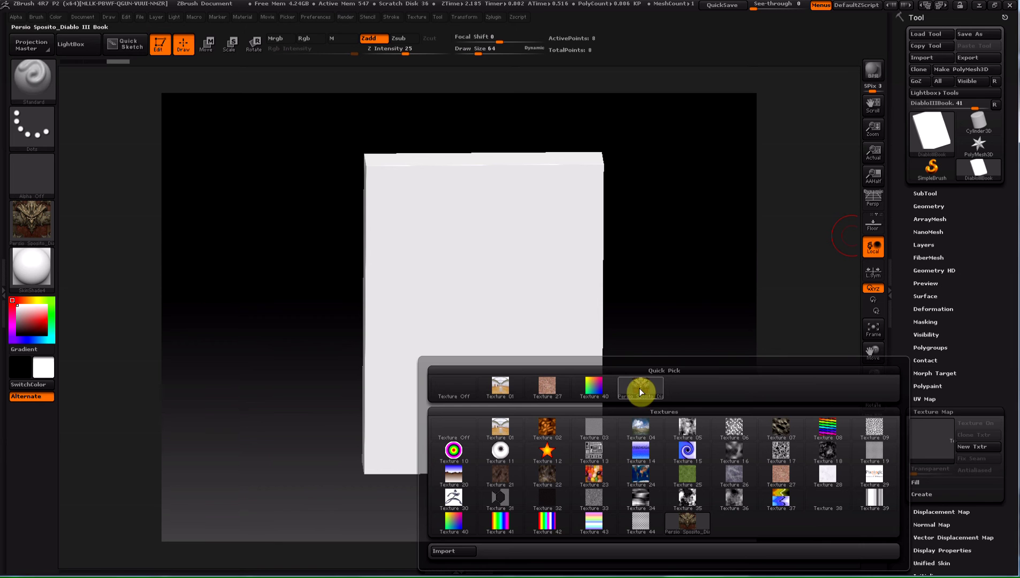
{"action": "left_click", "coordinate": [641, 389]}
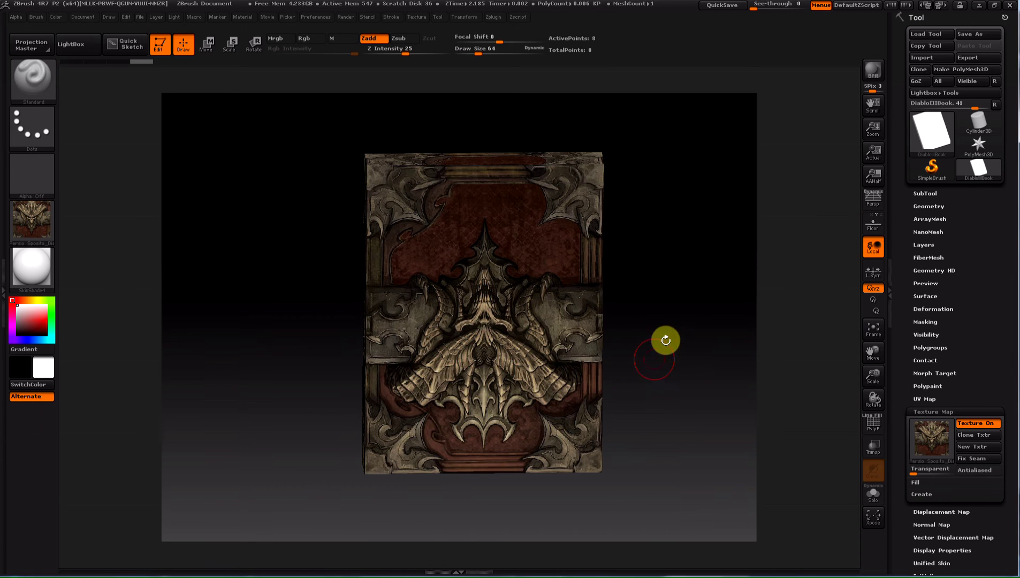
{"action": "mouse_move", "coordinate": [699, 324]}
{"action": "left_mouse_down"}
{"action": "mouse_move", "coordinate": [700, 312]}
{"action": "mouse_move", "coordinate": [634, 274]}
{"action": "left_mouse_up"}
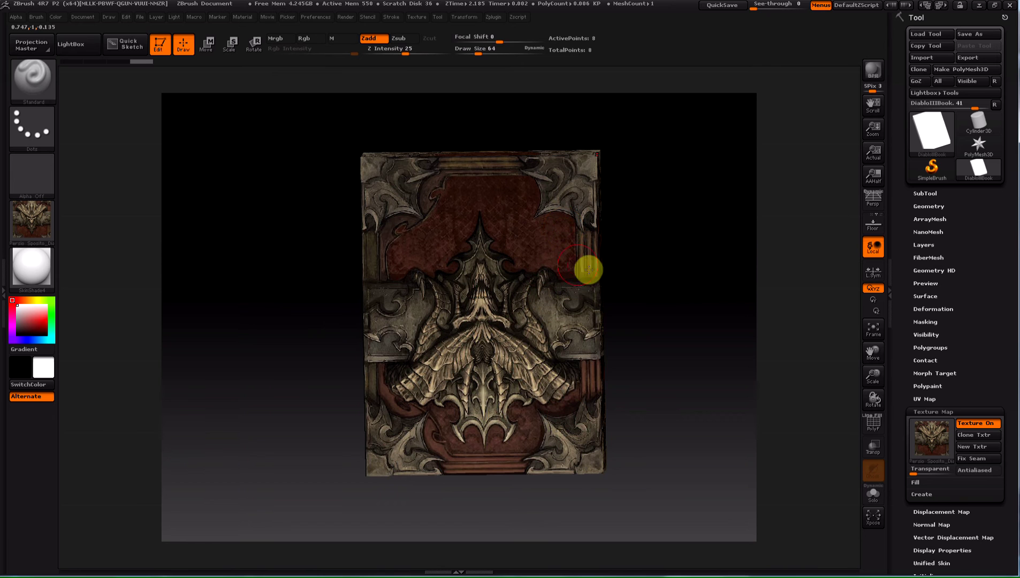
{"action": "mouse_move", "coordinate": [662, 298]}
{"action": "left_mouse_down"}
{"action": "mouse_move", "coordinate": [651, 303]}
{"action": "mouse_move", "coordinate": [642, 292]}
{"action": "left_mouse_up"}
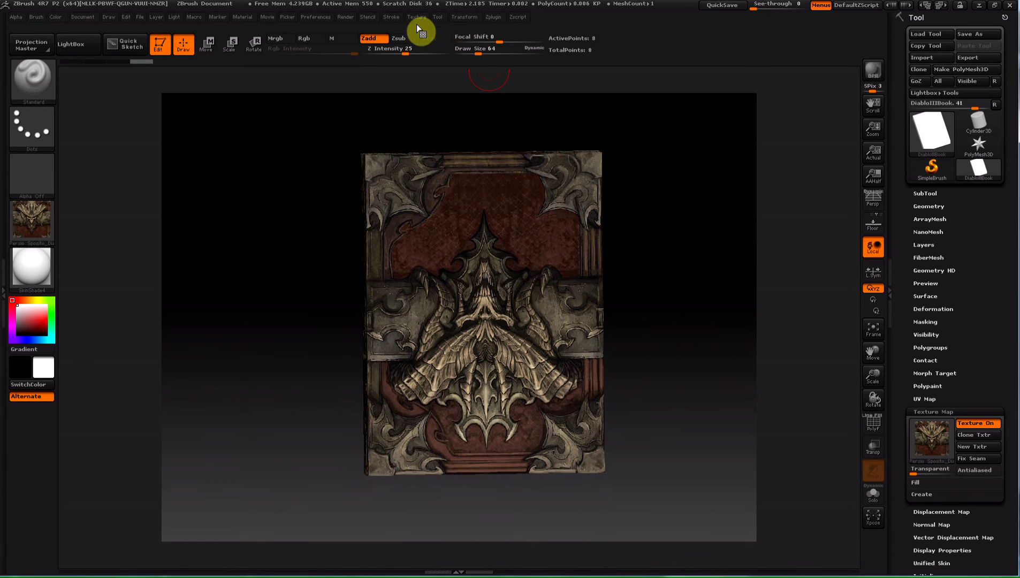
Select the Diablo III cover texture and apply Flip H and Flip V to make a flipped copy.
{"action": "left_click", "coordinate": [422, 16]}
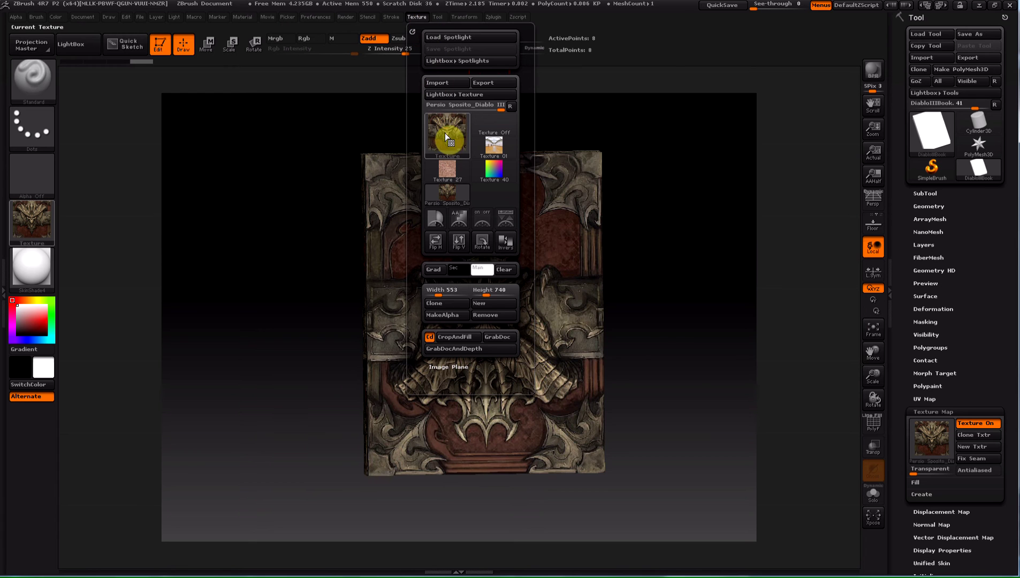
{"action": "left_click", "coordinate": [446, 135]}
{"action": "left_click", "coordinate": [415, 17]}
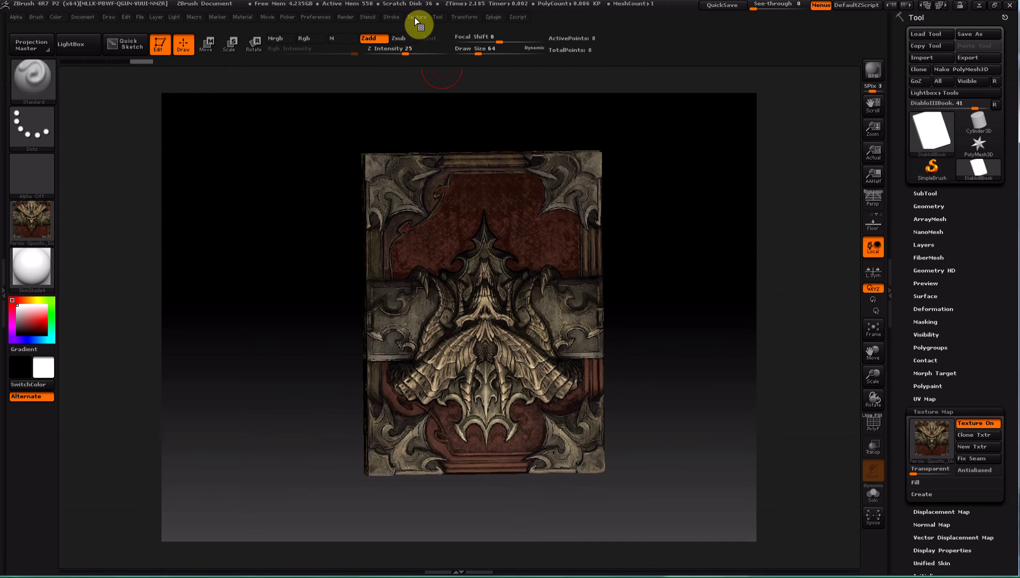
{"action": "left_click", "coordinate": [418, 19]}
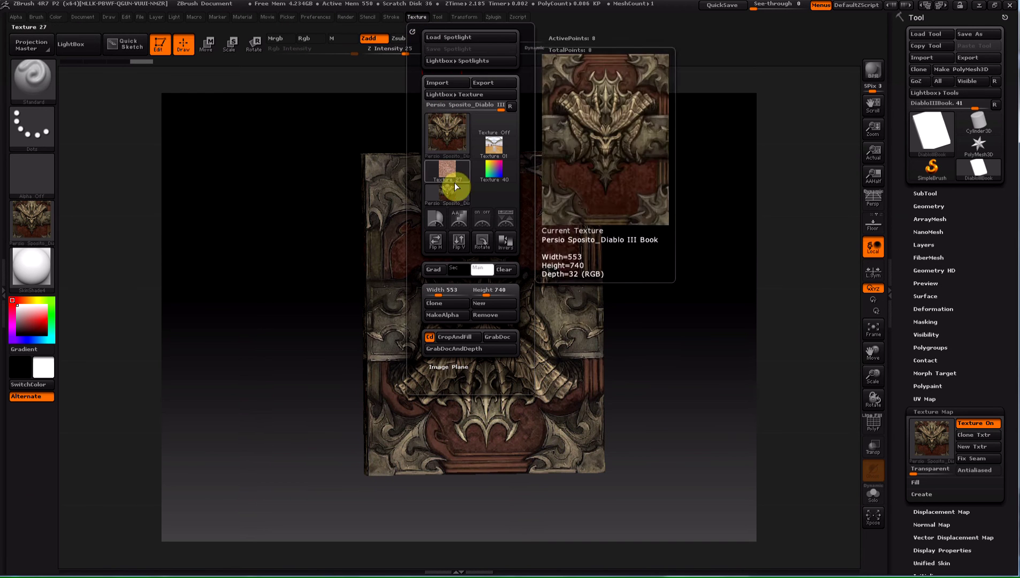
{"action": "left_click", "coordinate": [437, 240]}
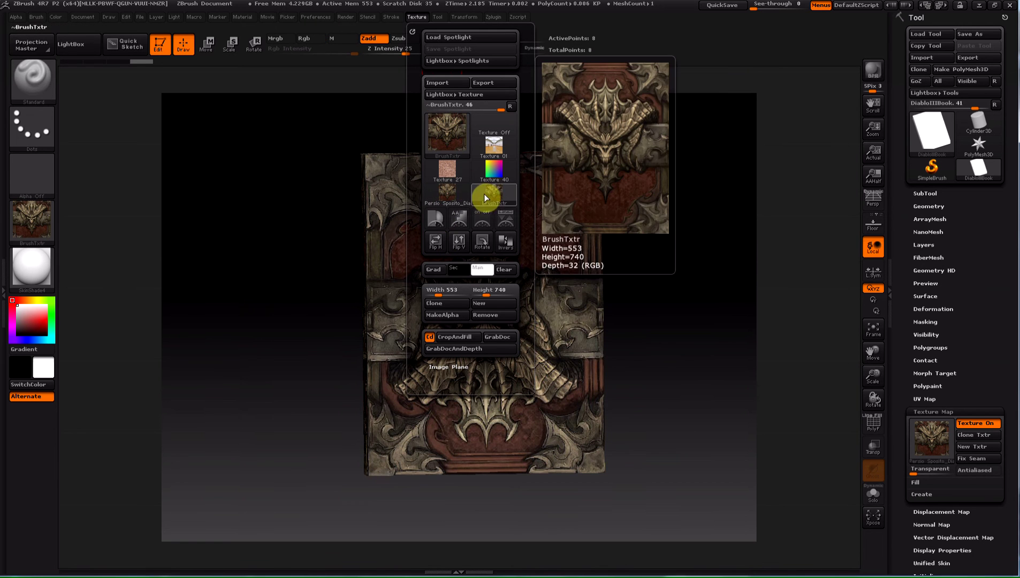
{"action": "left_click", "coordinate": [454, 199]}
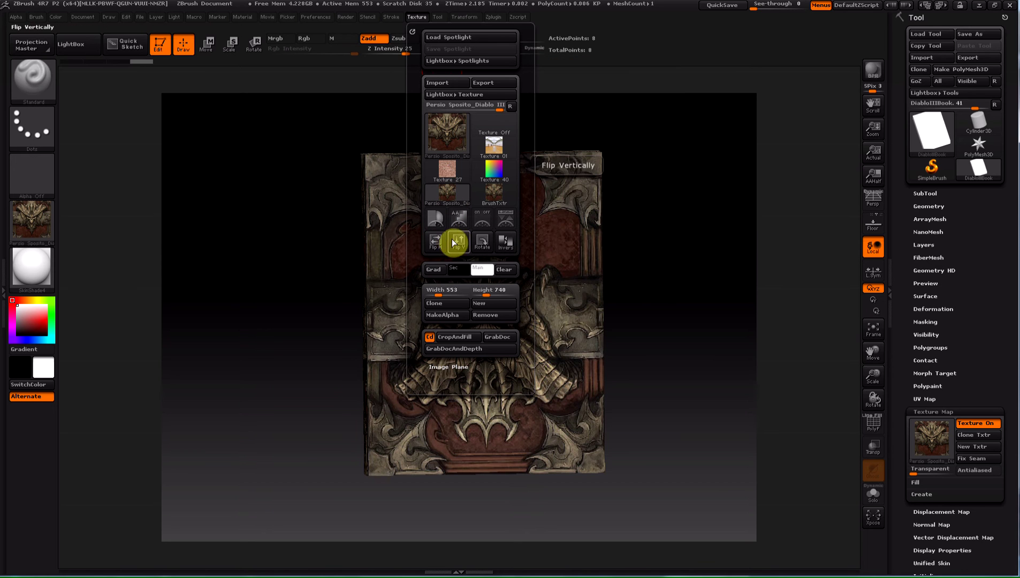
{"action": "left_click", "coordinate": [459, 246]}
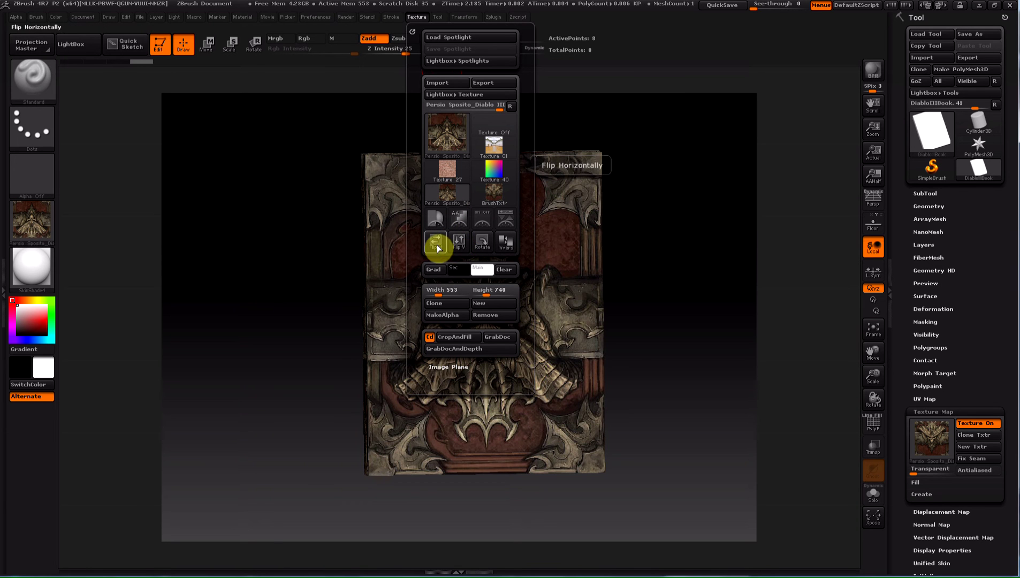
{"action": "left_click", "coordinate": [437, 247]}
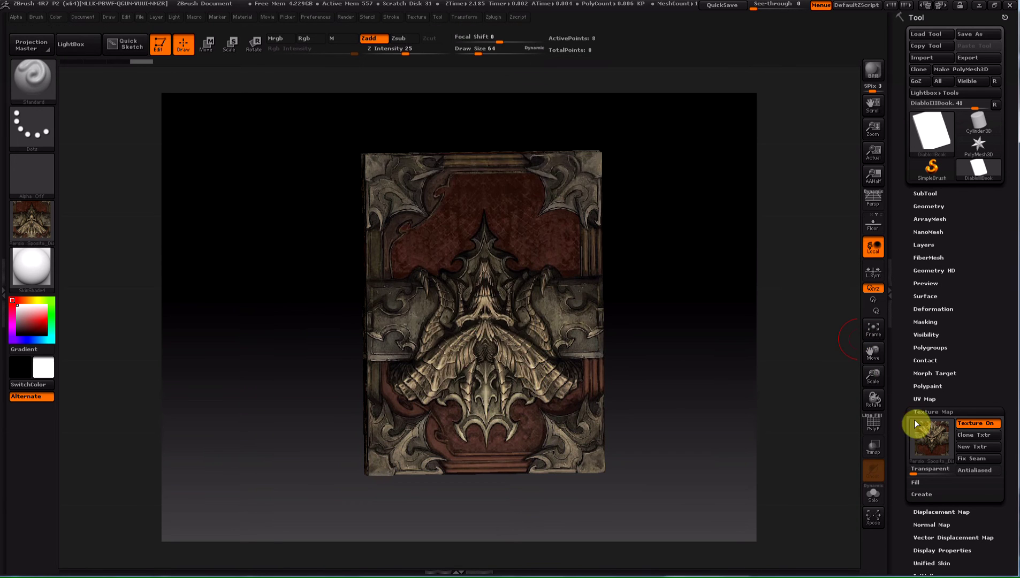
Assign the upright flipped cover image as the book's texture map.
{"action": "left_click", "coordinate": [921, 436]}
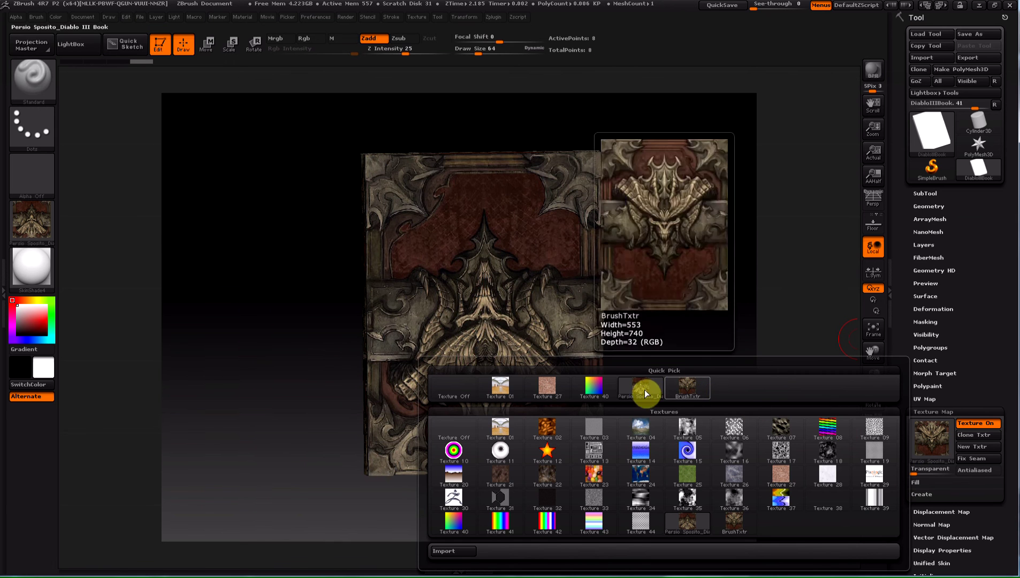
{"action": "left_click", "coordinate": [642, 387]}
{"action": "left_click", "coordinate": [933, 437]}
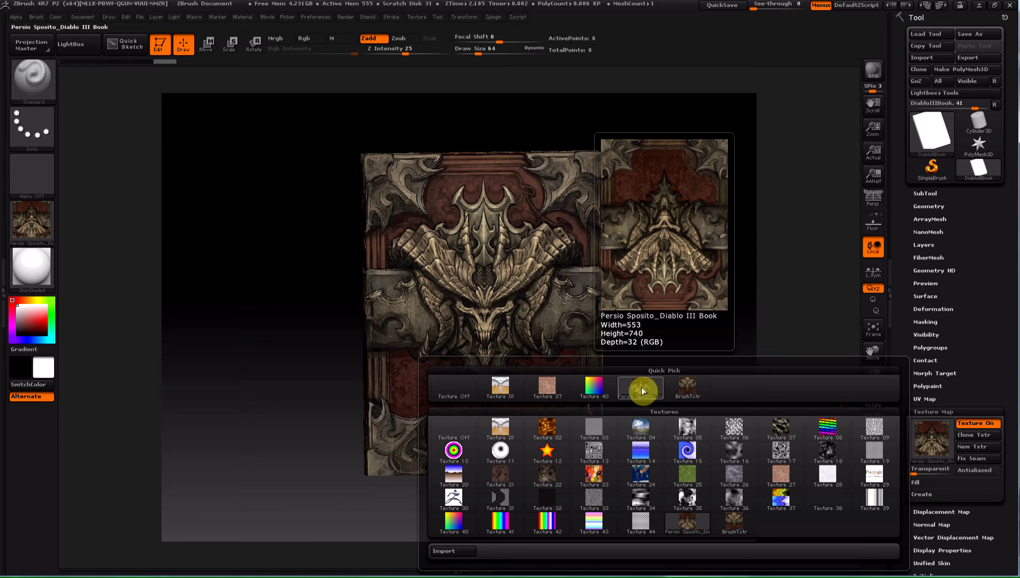
{"action": "left_click", "coordinate": [642, 390]}
Orbit and zoom around the book to inspect the new texture with polygon frame shown.
{"action": "mouse_move", "coordinate": [690, 280]}
{"action": "left_mouse_down"}
{"action": "mouse_move", "coordinate": [710, 294]}
{"action": "mouse_move", "coordinate": [476, 248]}
{"action": "mouse_move", "coordinate": [633, 248]}
{"action": "mouse_move", "coordinate": [658, 235]}
{"action": "mouse_move", "coordinate": [642, 239]}
{"action": "mouse_move", "coordinate": [712, 250]}
{"action": "mouse_move", "coordinate": [672, 236]}
{"action": "mouse_move", "coordinate": [694, 228]}
{"action": "mouse_move", "coordinate": [592, 285]}
{"action": "mouse_move", "coordinate": [468, 294]}
{"action": "left_mouse_up"}
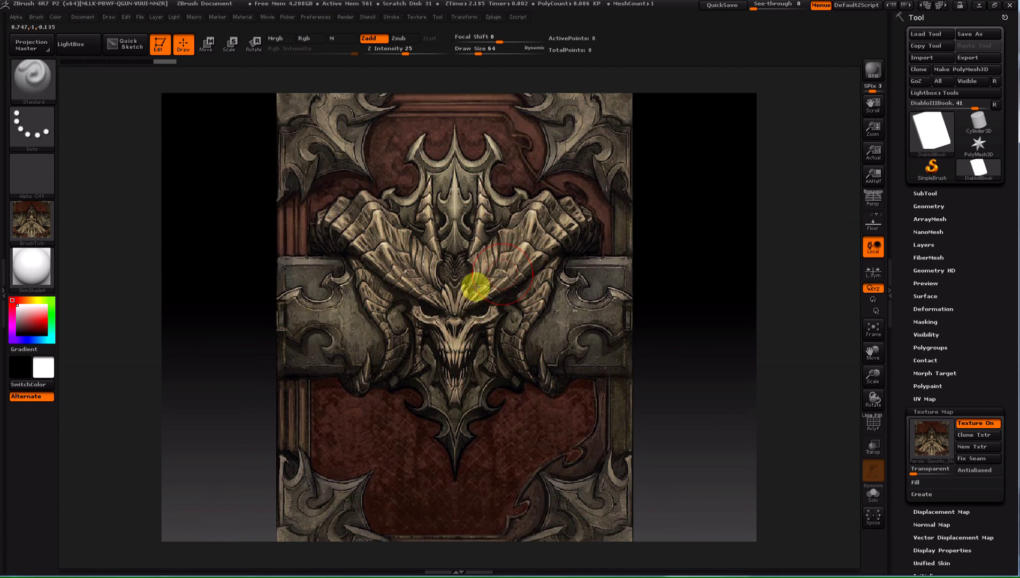
{"action": "left_click_drag", "start_coordinate": [692, 223], "coordinate": [644, 212], "text": "alt"}
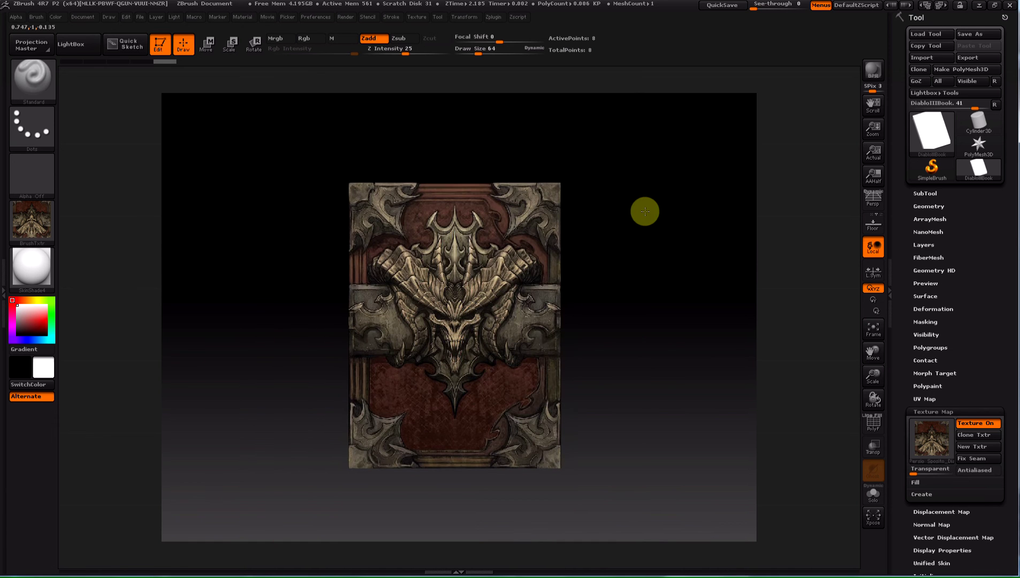
{"action": "mouse_move", "coordinate": [470, 313]}
{"action": "left_mouse_down"}
{"action": "mouse_move", "coordinate": [640, 246]}
{"action": "mouse_move", "coordinate": [683, 296]}
{"action": "mouse_move", "coordinate": [490, 330]}
{"action": "left_mouse_up"}
{"action": "left_click", "coordinate": [873, 423]}
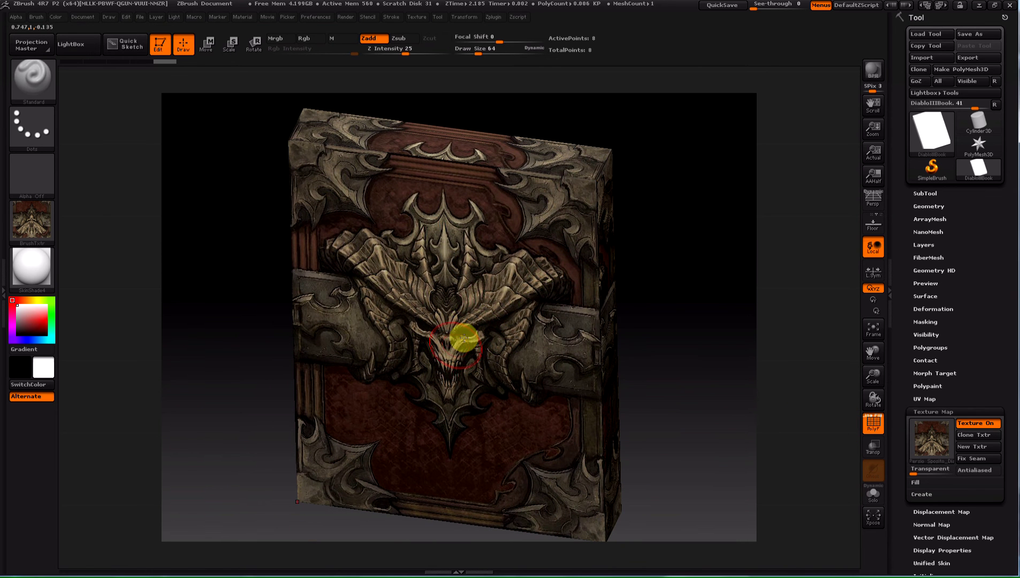
{"action": "left_click_drag", "start_coordinate": [683, 244], "coordinate": [762, 276]}
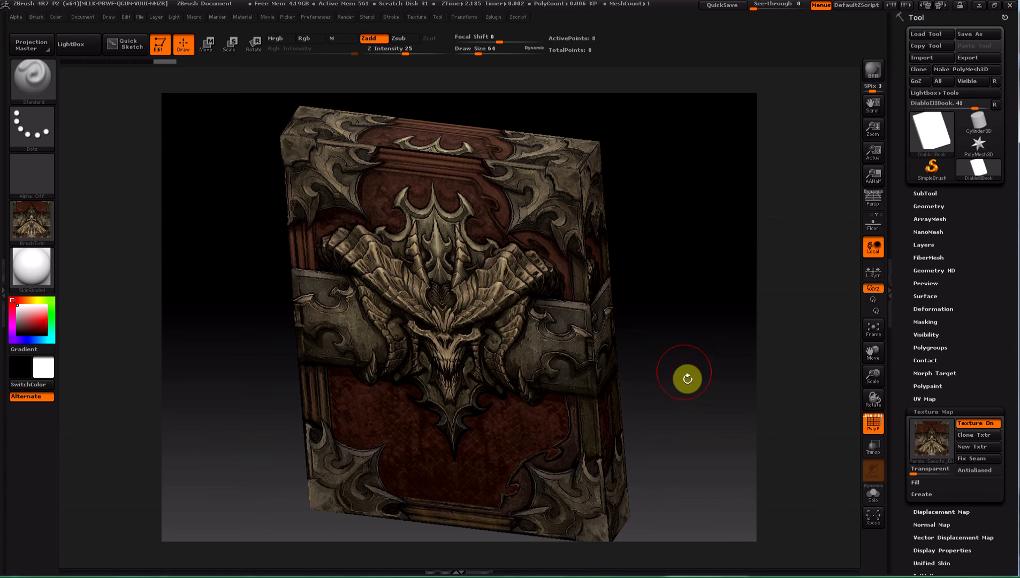
{"action": "left_click_drag", "start_coordinate": [687, 379], "coordinate": [629, 258]}
Hide the cover texture, turn Smt off, and Divide the box repeatedly up to SDiv 10.
{"action": "left_click", "coordinate": [966, 424]}
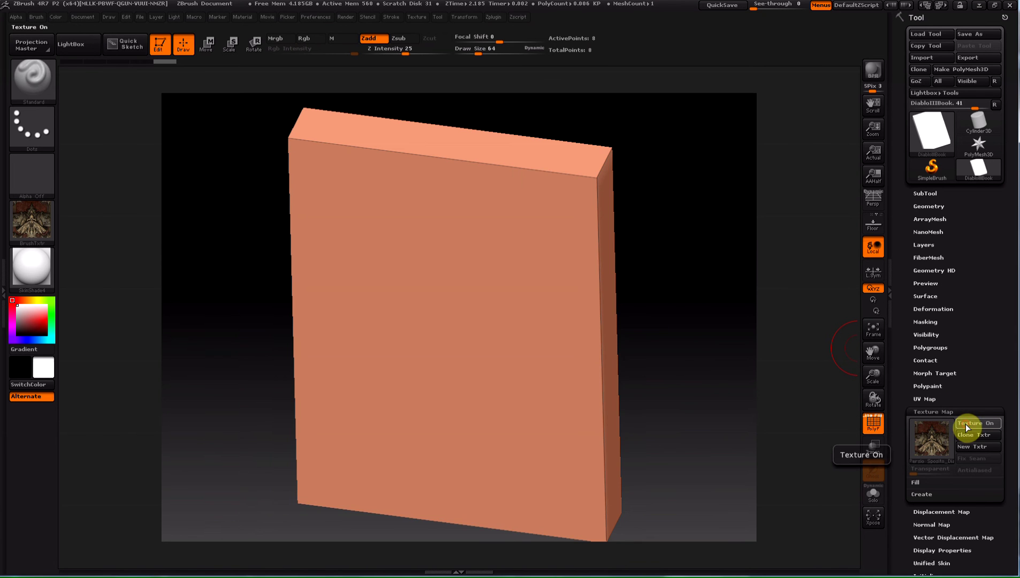
{"action": "left_click", "coordinate": [973, 427]}
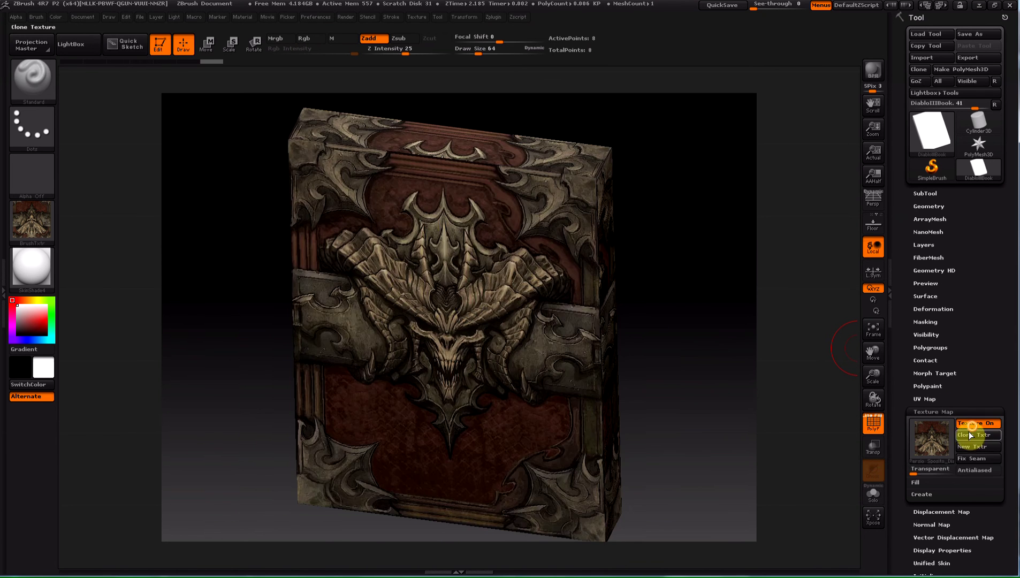
{"action": "left_click", "coordinate": [976, 424]}
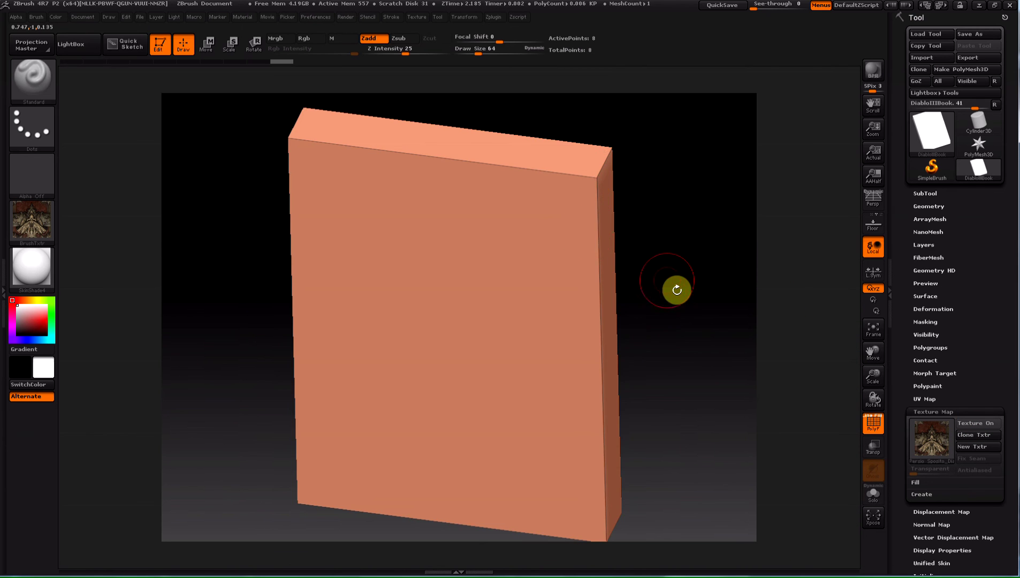
{"action": "left_click", "coordinate": [925, 206]}
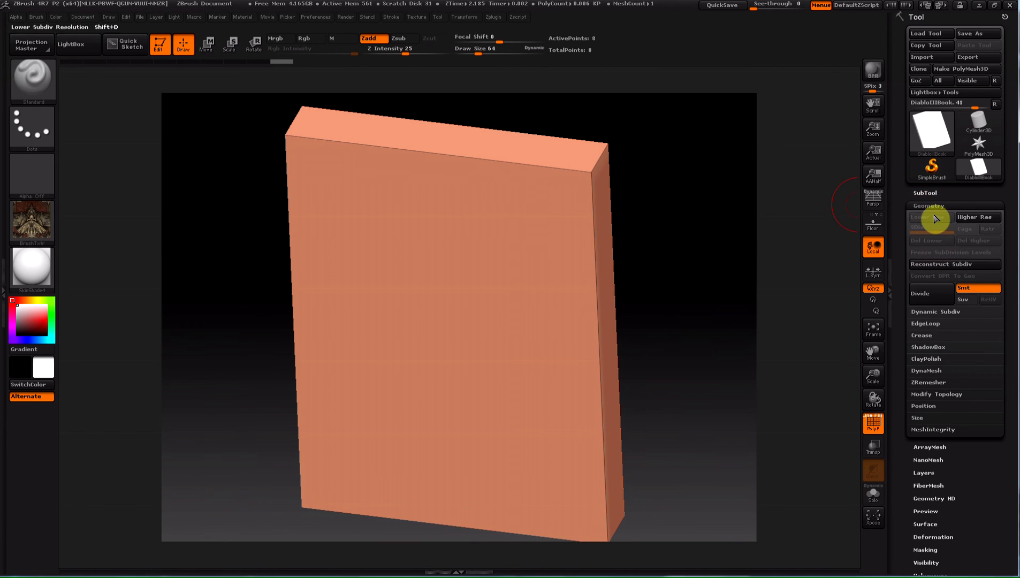
{"action": "left_click_drag", "start_coordinate": [710, 210], "coordinate": [697, 217]}
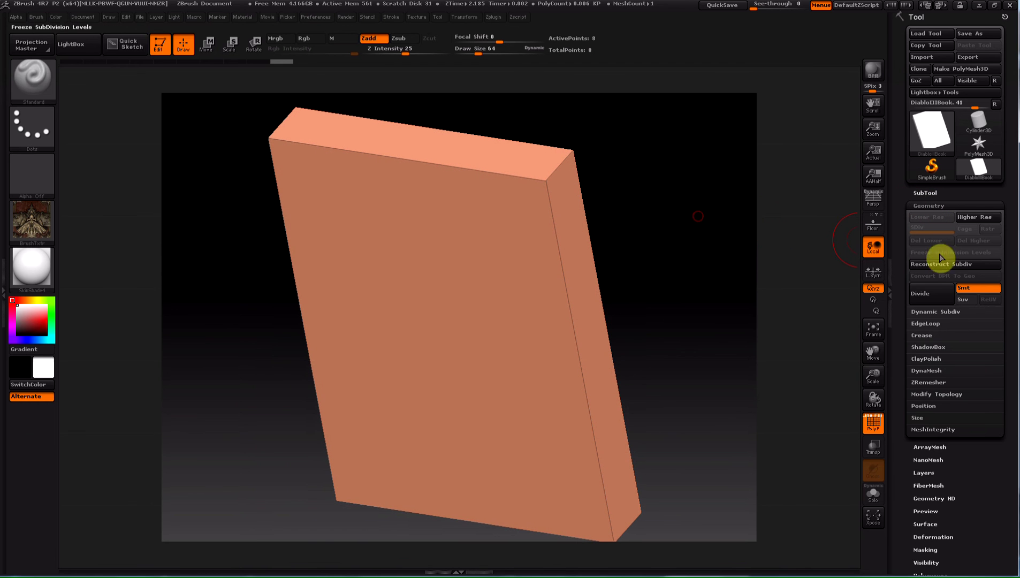
{"action": "left_click", "coordinate": [965, 290]}
{"action": "left_click", "coordinate": [922, 294]}
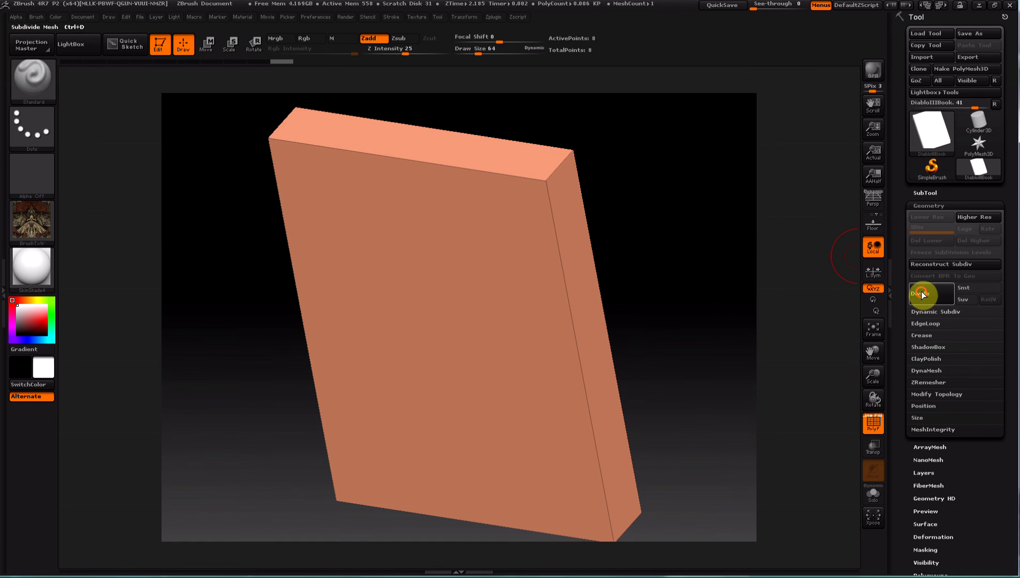
{"action": "left_click", "coordinate": [924, 295]}
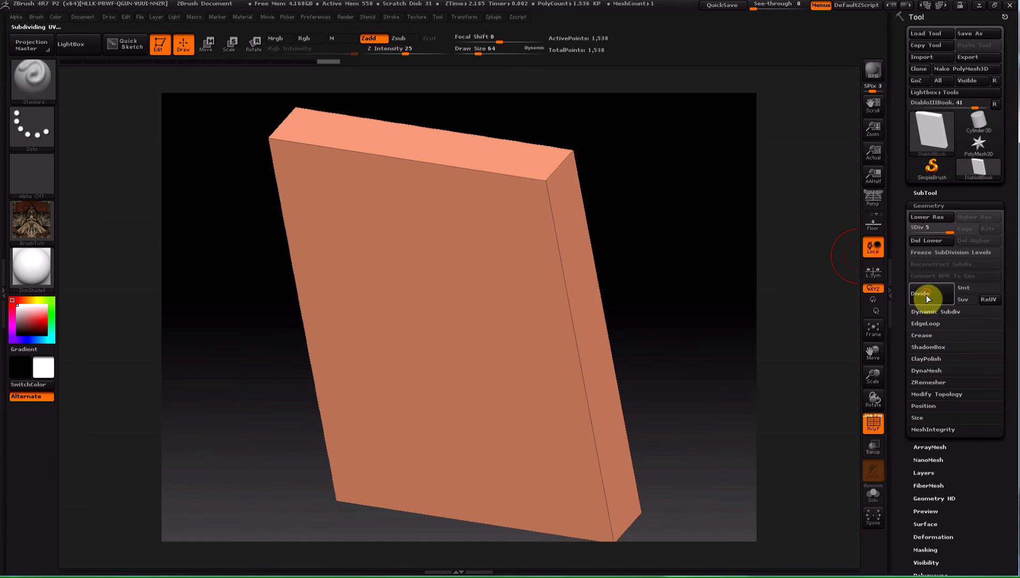
{"action": "left_click", "coordinate": [928, 298]}
{"action": "left_click", "coordinate": [927, 297]}
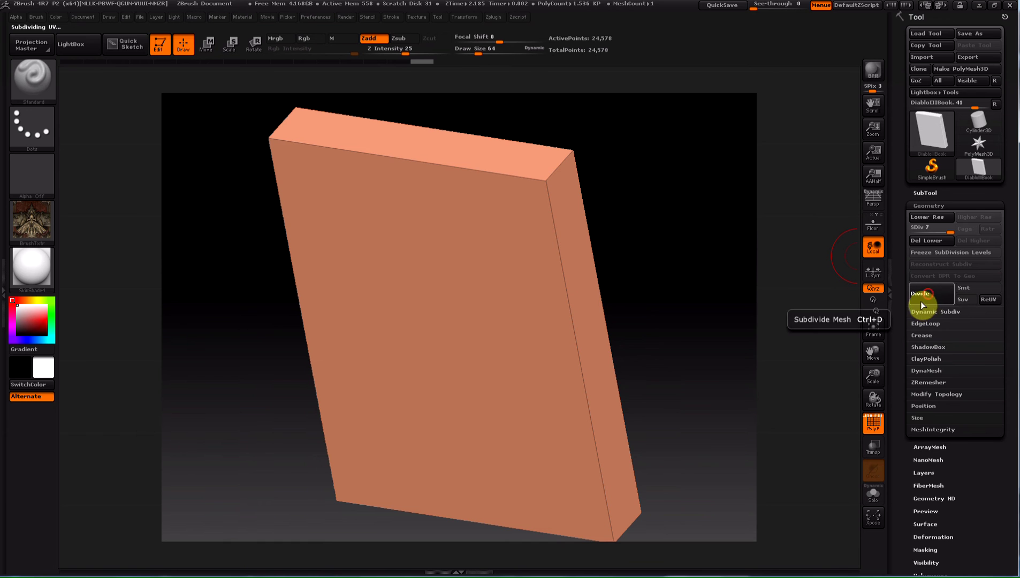
{"action": "left_click", "coordinate": [923, 297]}
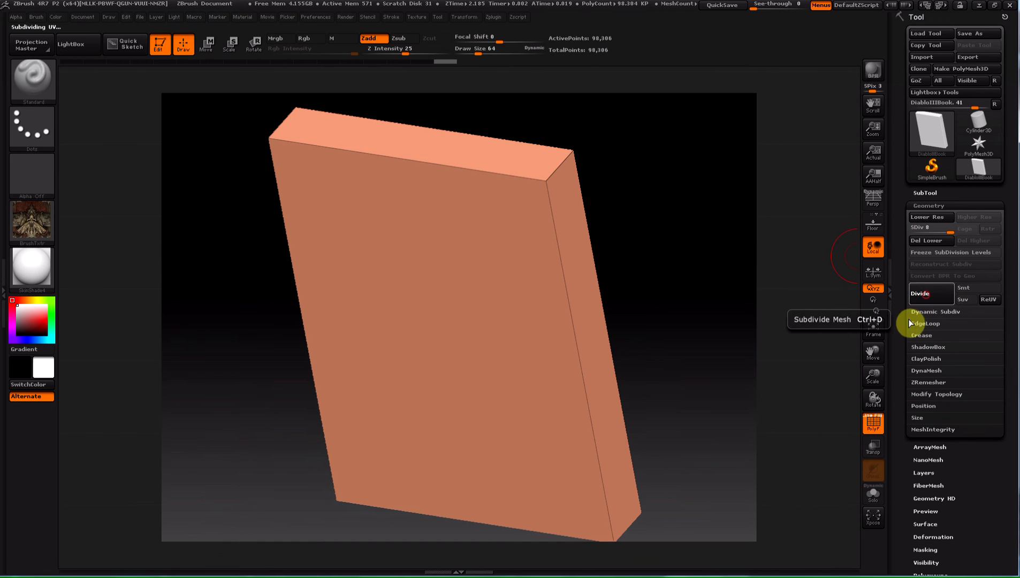
Check the wireframe with PolyF, collapse Geometry, and show the cover texture again.
{"action": "left_click", "coordinate": [872, 427]}
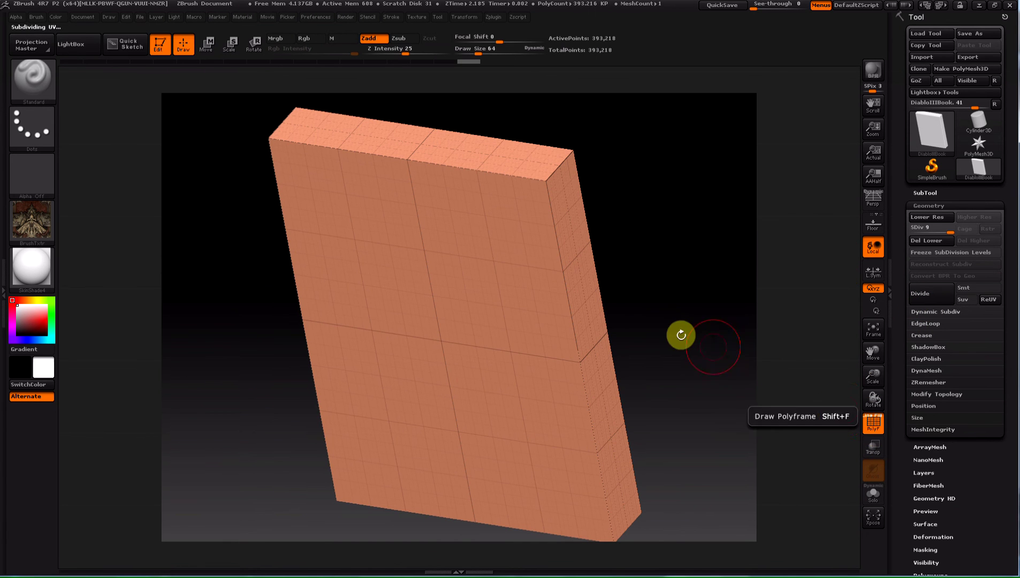
{"action": "left_click_drag", "start_coordinate": [681, 305], "coordinate": [645, 253]}
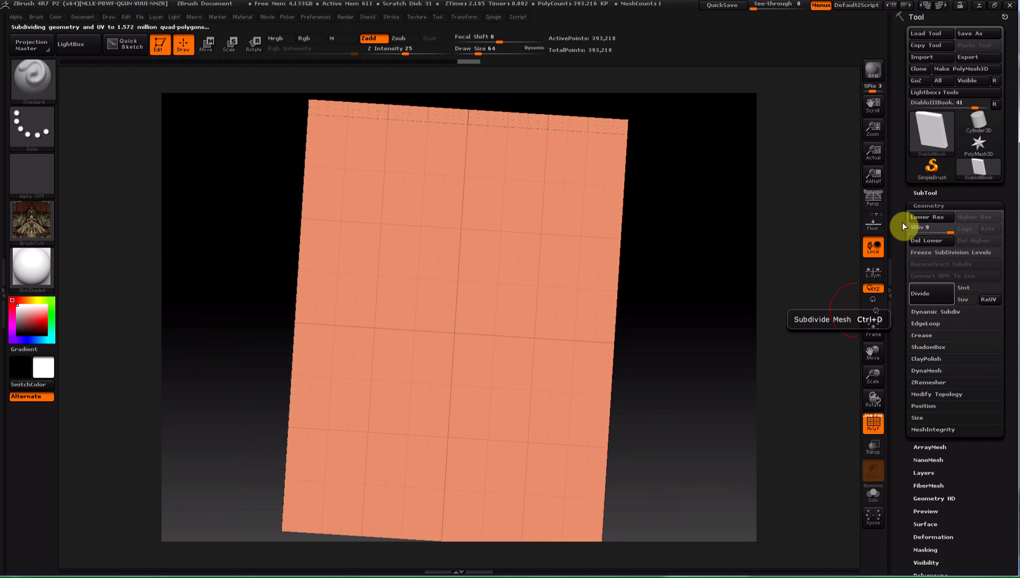
{"action": "left_click_drag", "start_coordinate": [694, 295], "coordinate": [738, 292]}
{"action": "left_click", "coordinate": [873, 424]}
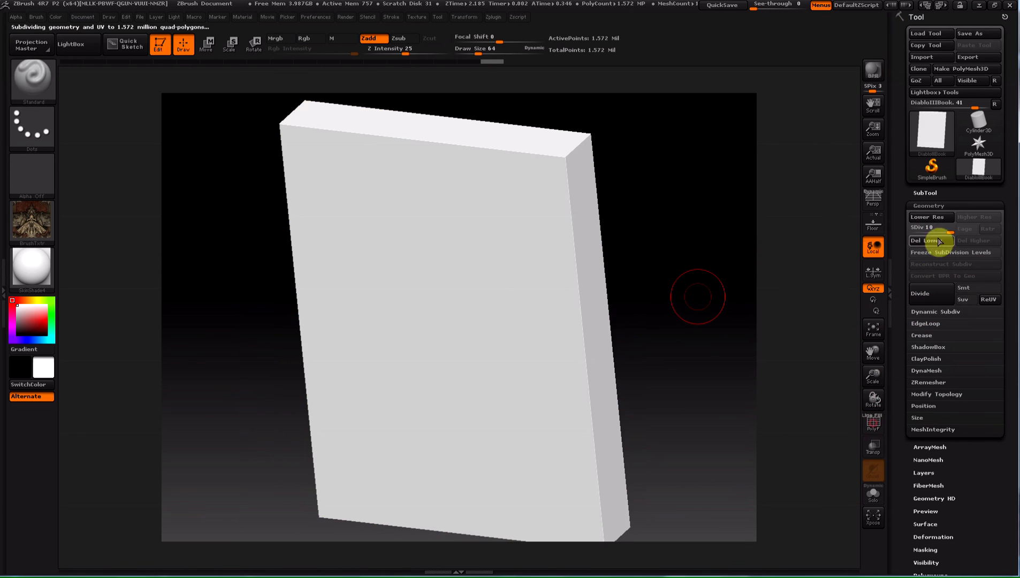
{"action": "left_click", "coordinate": [929, 206]}
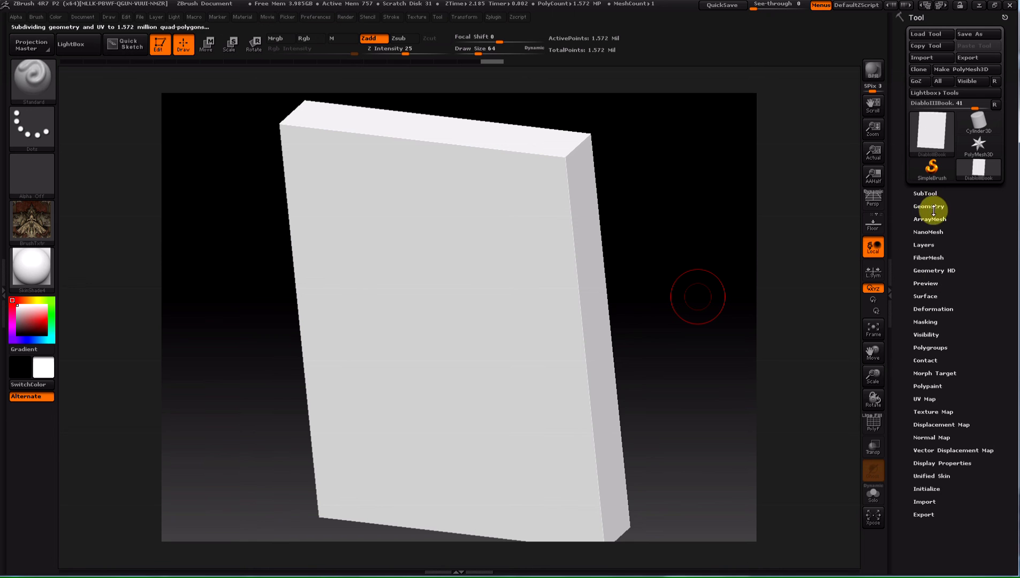
{"action": "left_click", "coordinate": [921, 412]}
{"action": "left_click", "coordinate": [976, 423]}
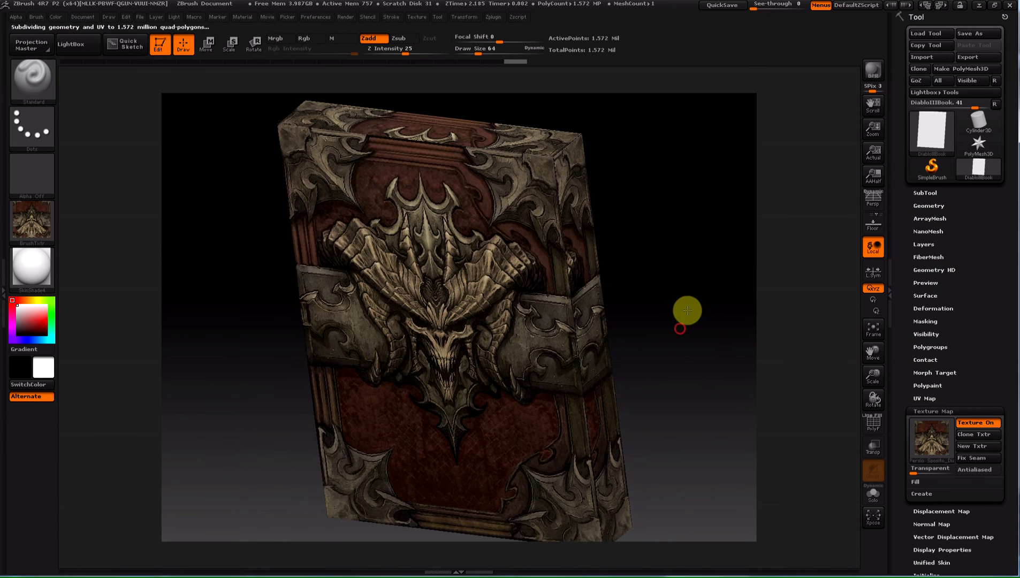
Zoom onto the book's front cover and load the compact_UI_brush_materials layout.
{"action": "left_click_drag", "start_coordinate": [688, 310], "coordinate": [694, 293], "text": "shift"}
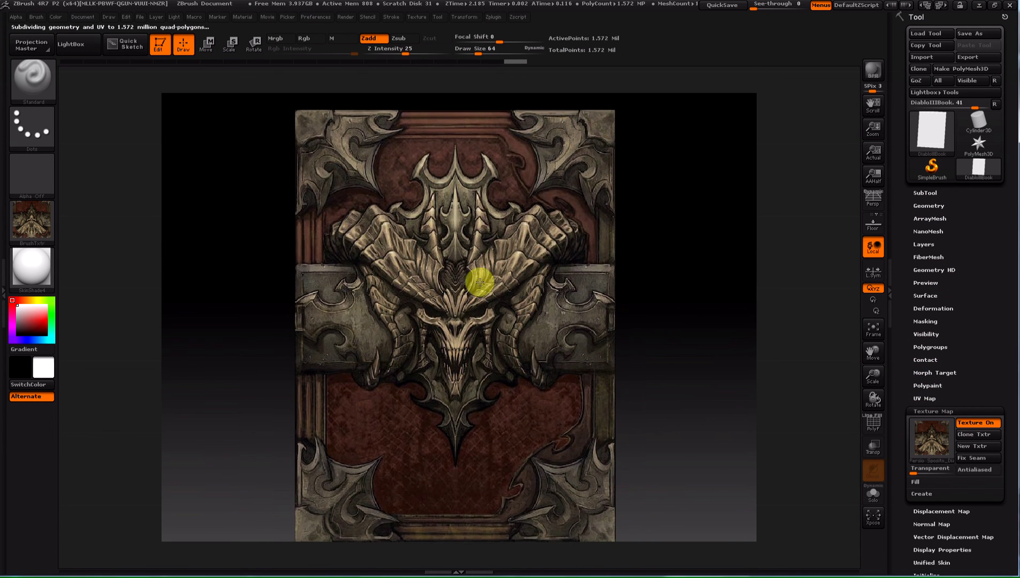
{"action": "right_click_drag", "start_coordinate": [480, 282], "coordinate": [462, 307], "text": "ctrl"}
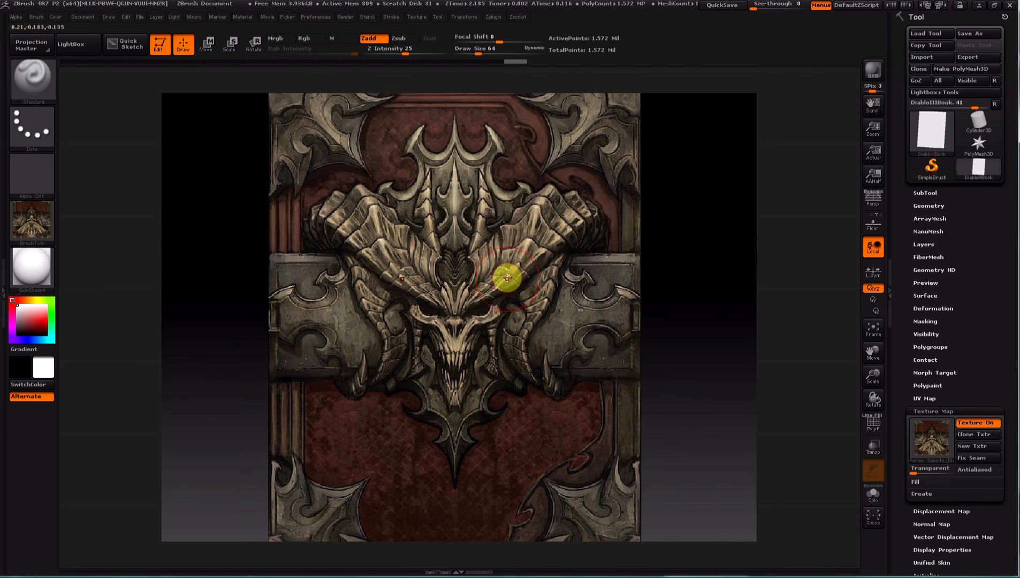
{"action": "left_click", "coordinate": [942, 7]}
{"action": "left_click", "coordinate": [942, 6]}
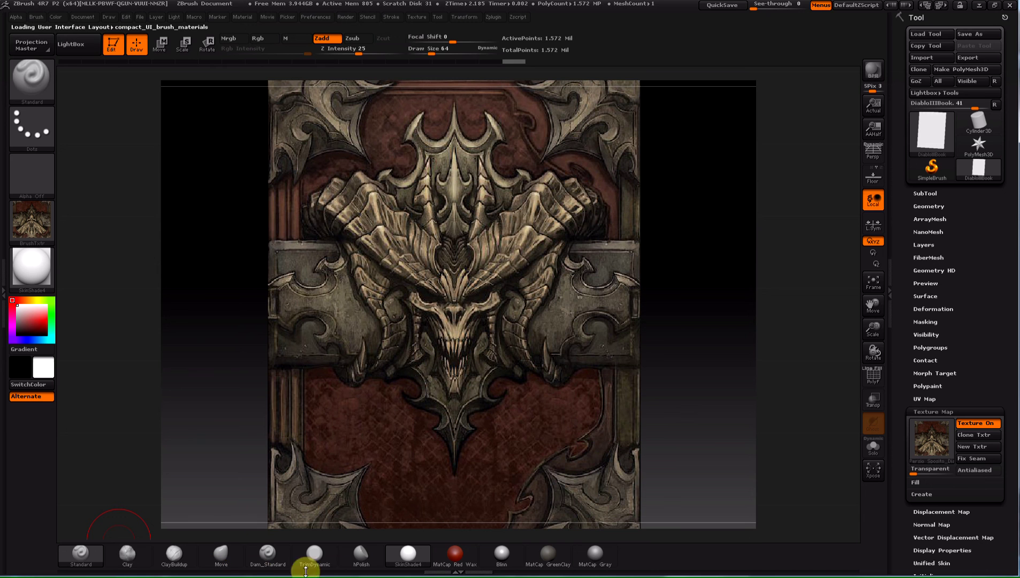
{"action": "mouse_move", "coordinate": [268, 555]}
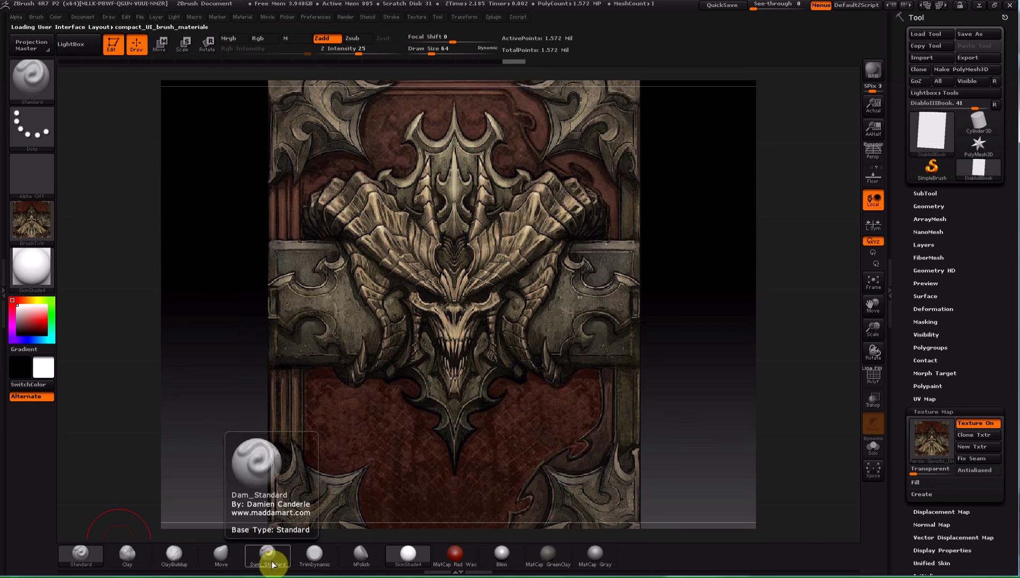
Select the Dam_Standard brush with draw size 20.
{"action": "left_click", "coordinate": [271, 564]}
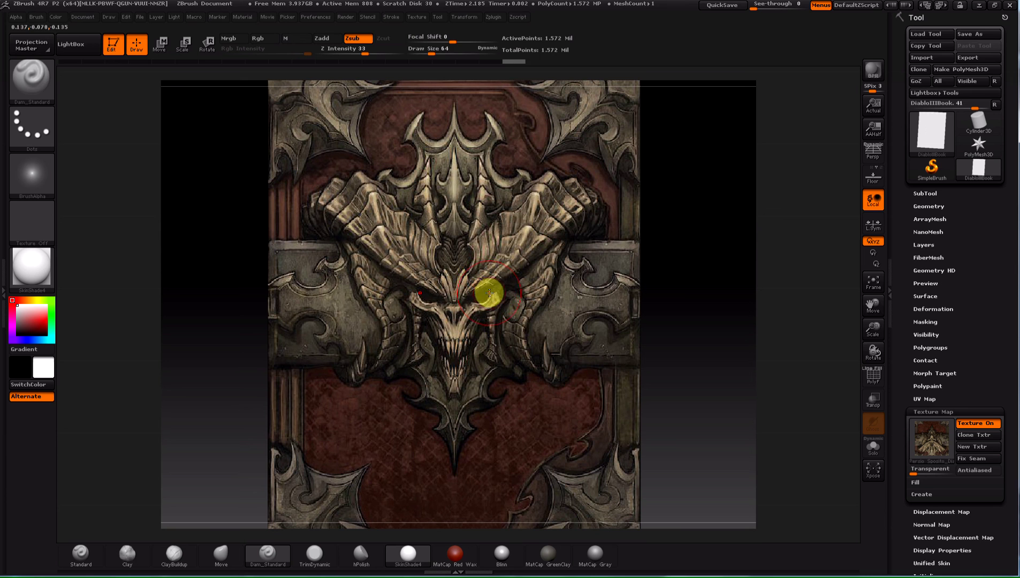
{"action": "key", "text": "s"}
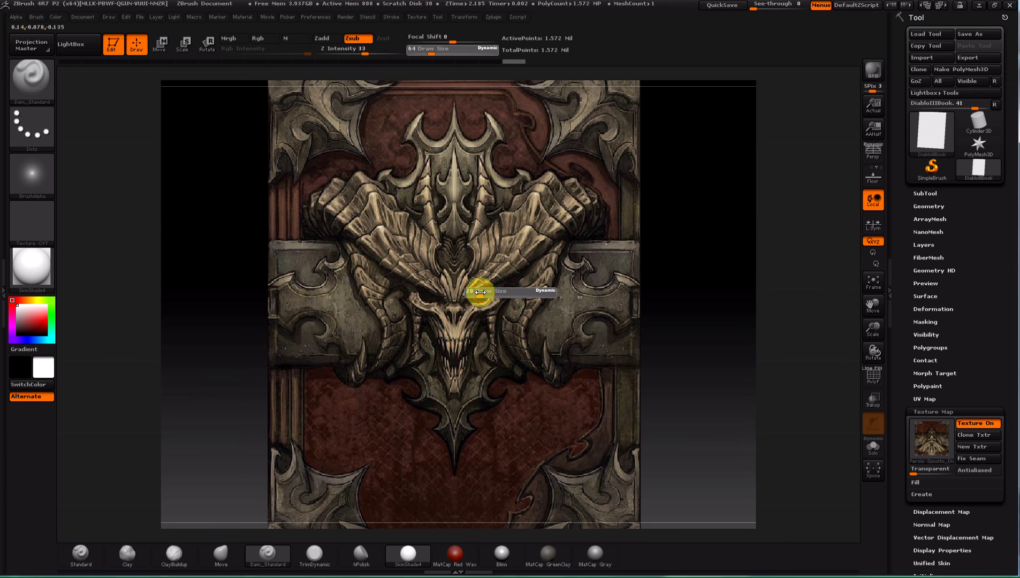
{"action": "left_click_drag", "start_coordinate": [480, 292], "coordinate": [539, 256]}
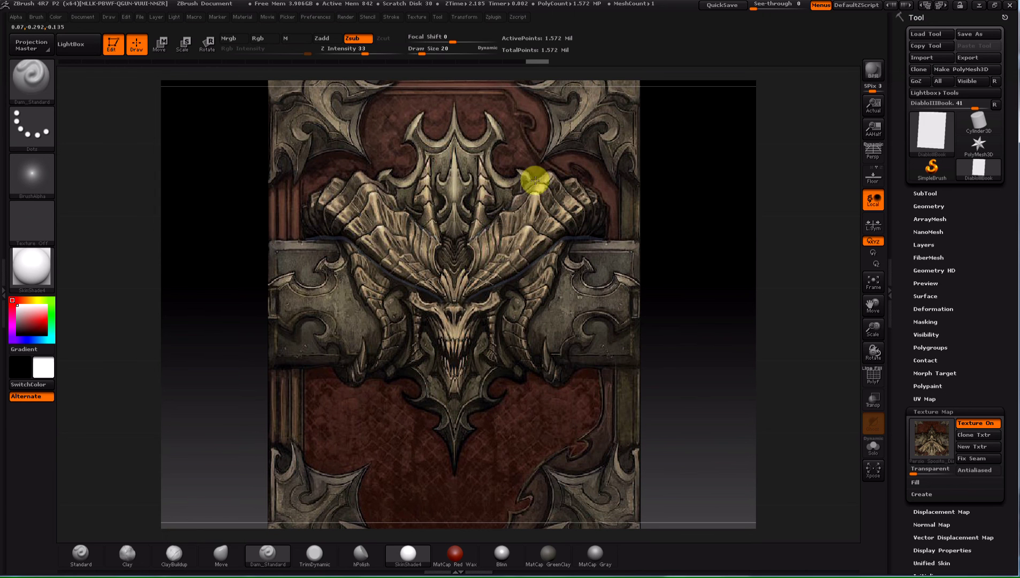
Switch to the Clay brush with draw size 68 and show the Brush palette.
{"action": "left_click", "coordinate": [125, 559]}
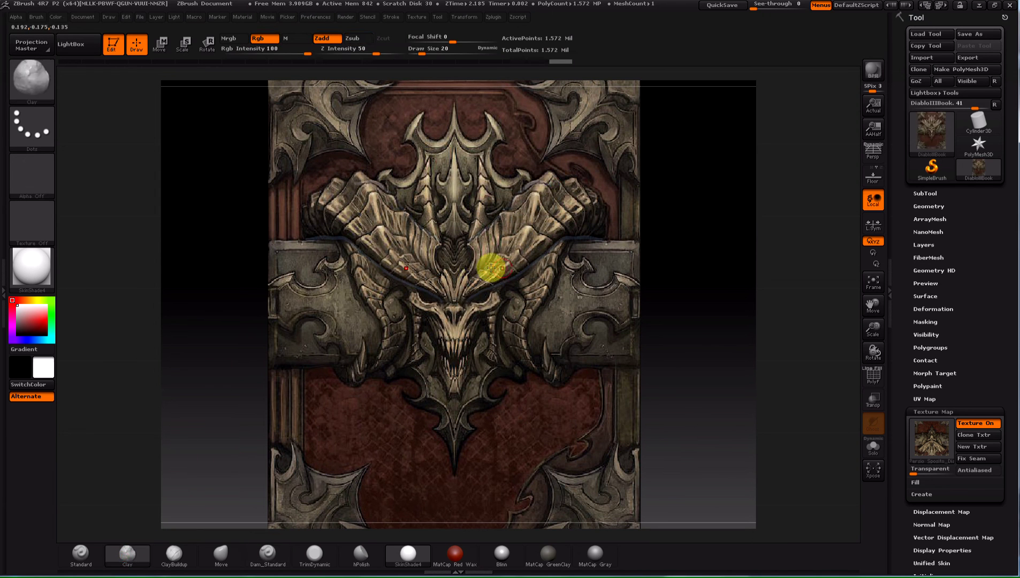
{"action": "key", "text": "s"}
{"action": "left_click_drag", "start_coordinate": [495, 268], "coordinate": [501, 268]}
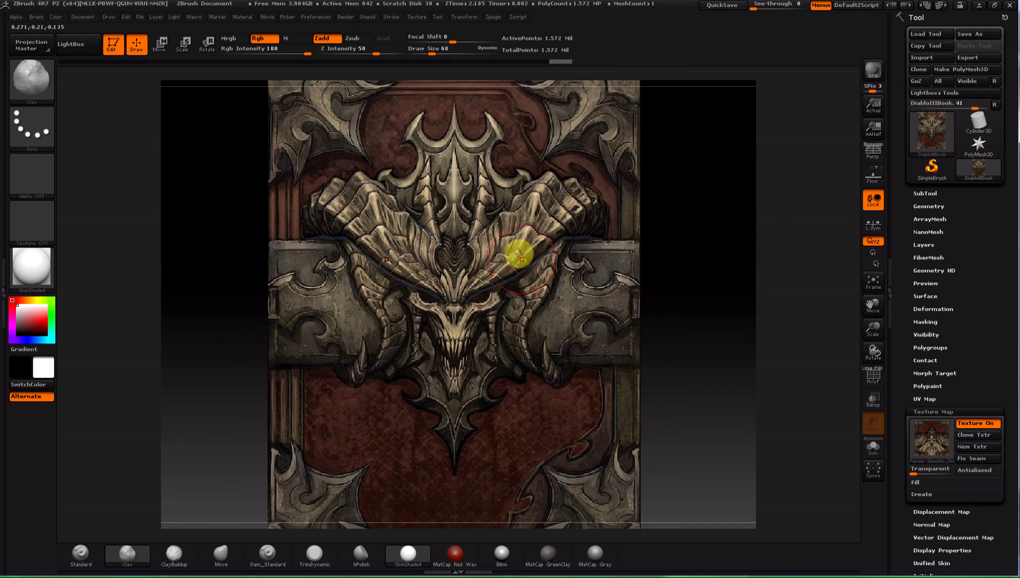
{"action": "left_click", "coordinate": [38, 18]}
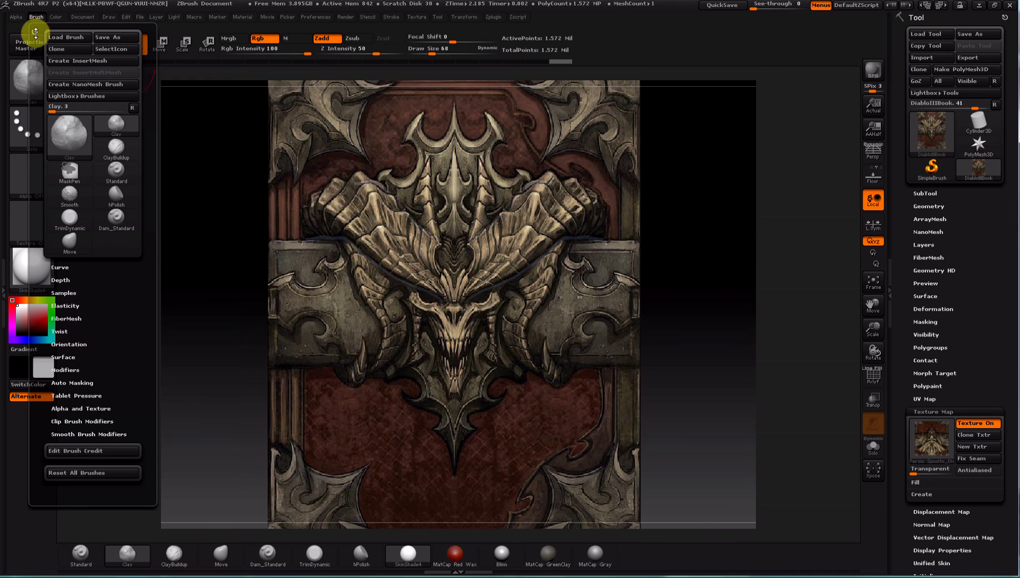
Dock the Brush palette and give Size a custom tablet pressure curve, not global settings.
{"action": "left_click", "coordinate": [35, 32]}
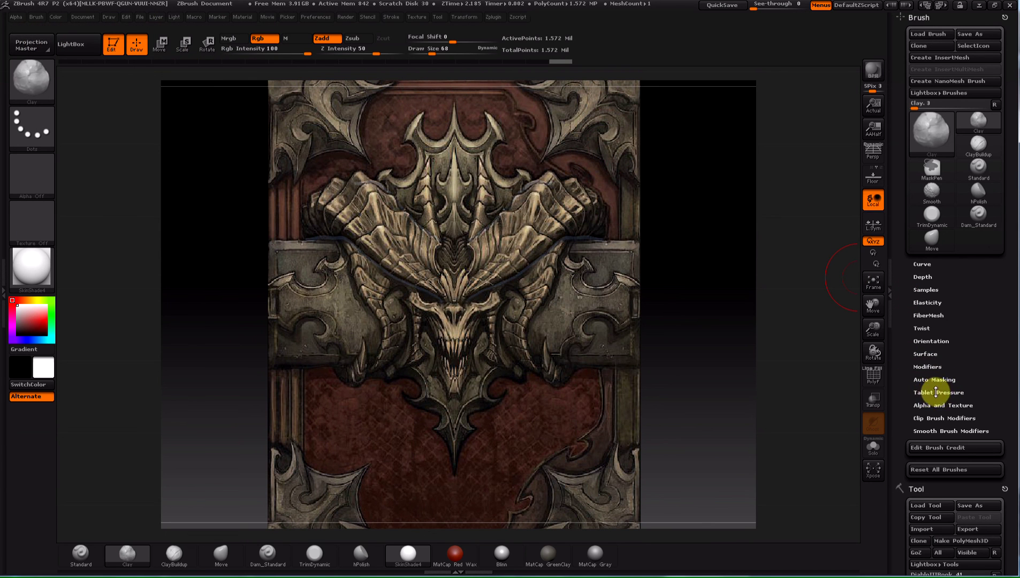
{"action": "left_click", "coordinate": [936, 392]}
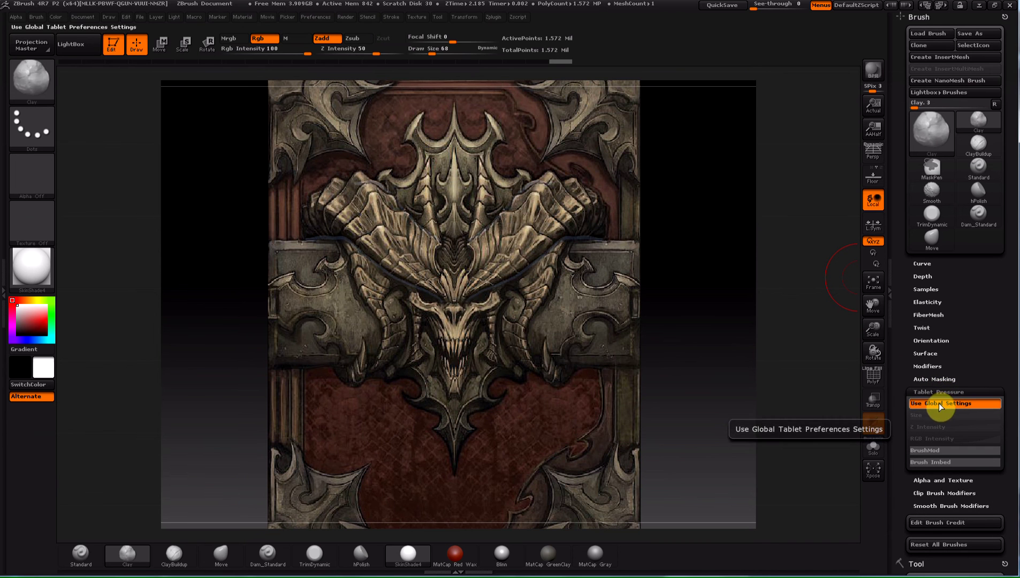
{"action": "left_click", "coordinate": [941, 407]}
{"action": "left_click", "coordinate": [934, 414]}
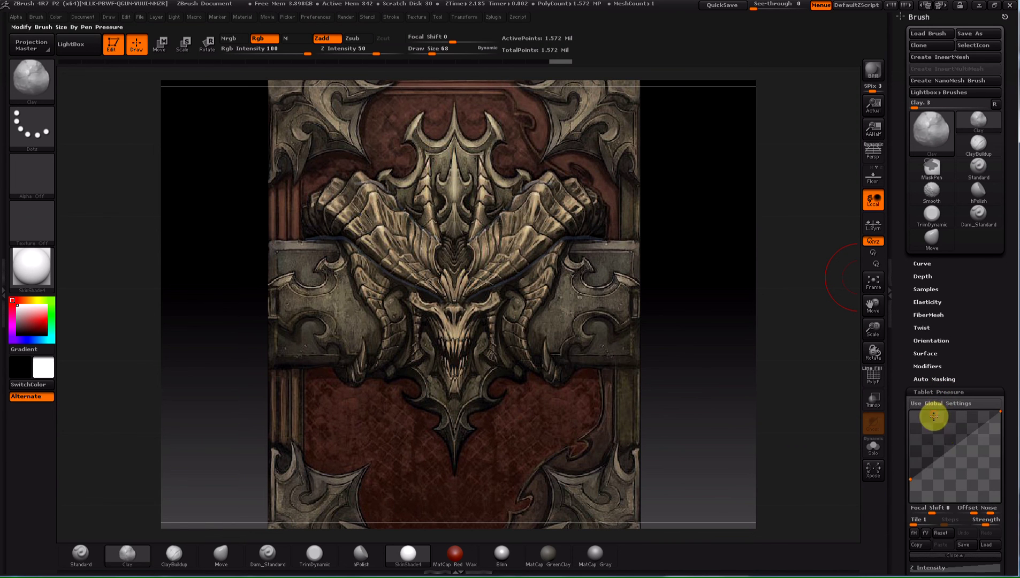
{"action": "left_click_drag", "start_coordinate": [910, 479], "coordinate": [971, 471]}
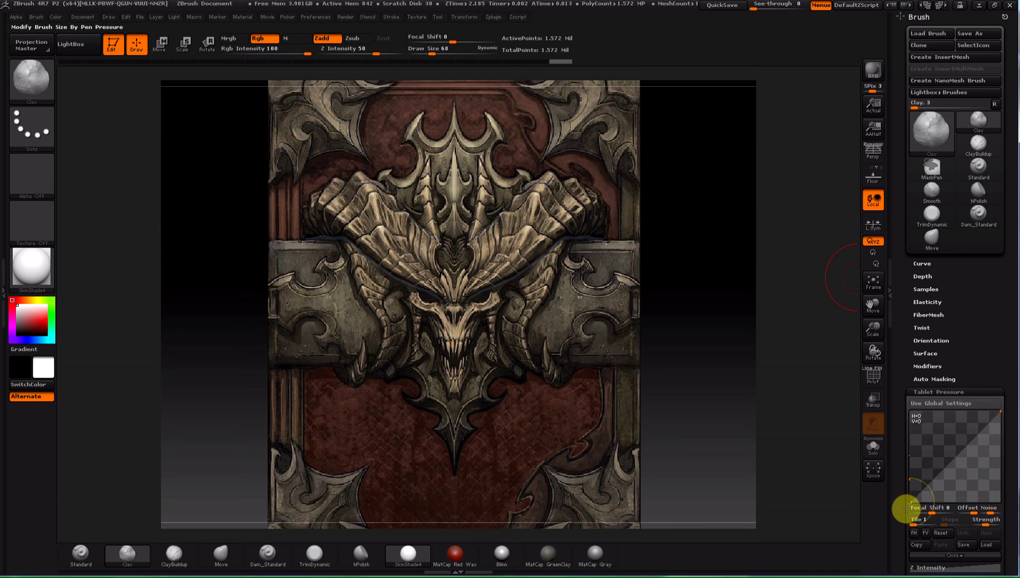
{"action": "left_click", "coordinate": [971, 471]}
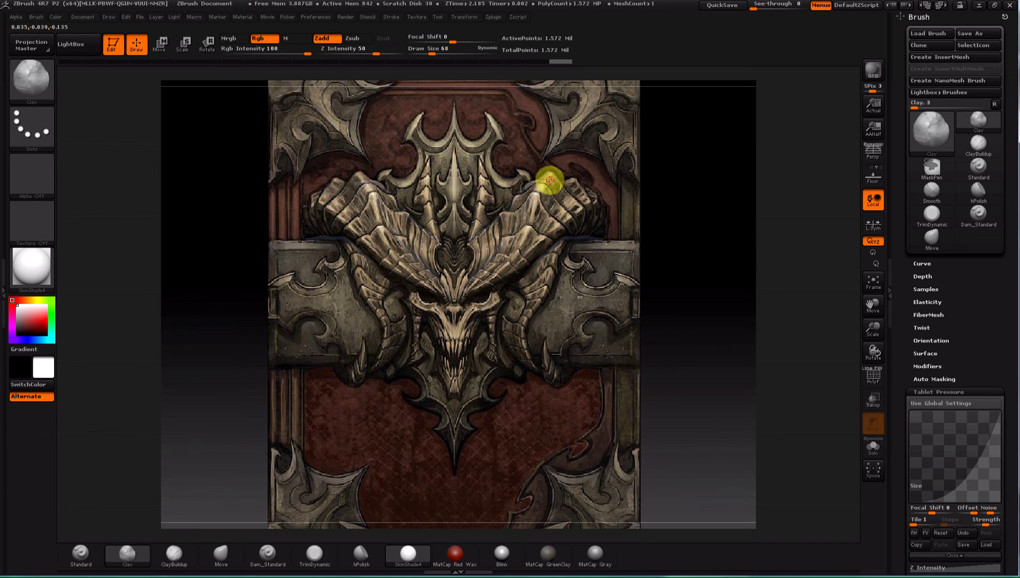
Orbit the book to review it, then switch to the Cg Academy Facebook page.
{"action": "left_click_drag", "start_coordinate": [712, 194], "coordinate": [482, 250]}
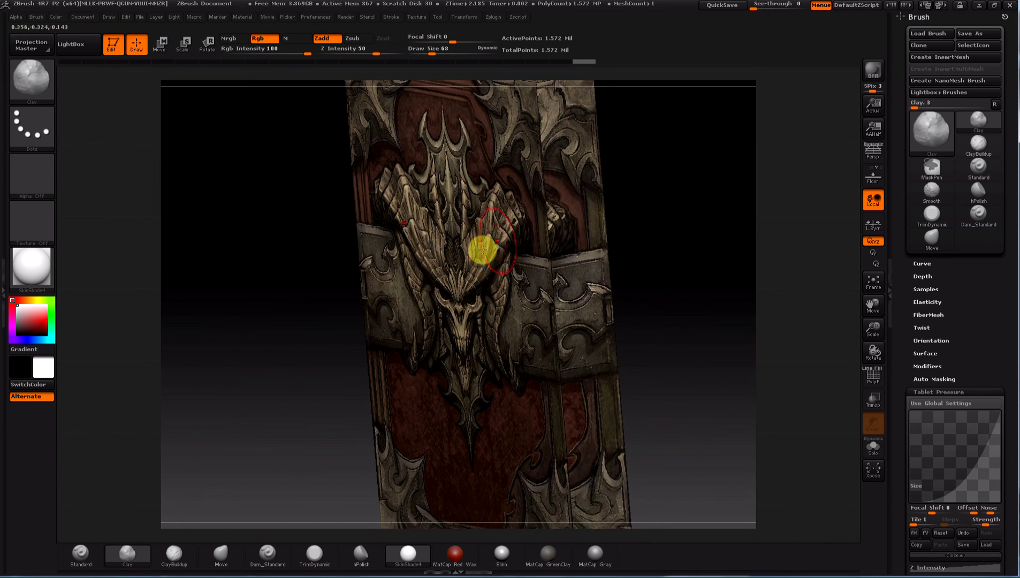
{"action": "mouse_move", "coordinate": [669, 193]}
{"action": "left_mouse_down"}
{"action": "mouse_move", "coordinate": [704, 209]}
{"action": "mouse_move", "coordinate": [697, 227]}
{"action": "mouse_move", "coordinate": [528, 241]}
{"action": "mouse_move", "coordinate": [660, 211]}
{"action": "mouse_move", "coordinate": [665, 189]}
{"action": "mouse_move", "coordinate": [704, 191]}
{"action": "mouse_move", "coordinate": [694, 209]}
{"action": "mouse_move", "coordinate": [704, 218]}
{"action": "mouse_move", "coordinate": [654, 223]}
{"action": "mouse_move", "coordinate": [706, 219]}
{"action": "mouse_move", "coordinate": [704, 237]}
{"action": "mouse_move", "coordinate": [679, 228]}
{"action": "mouse_move", "coordinate": [692, 123]}
{"action": "left_mouse_up"}
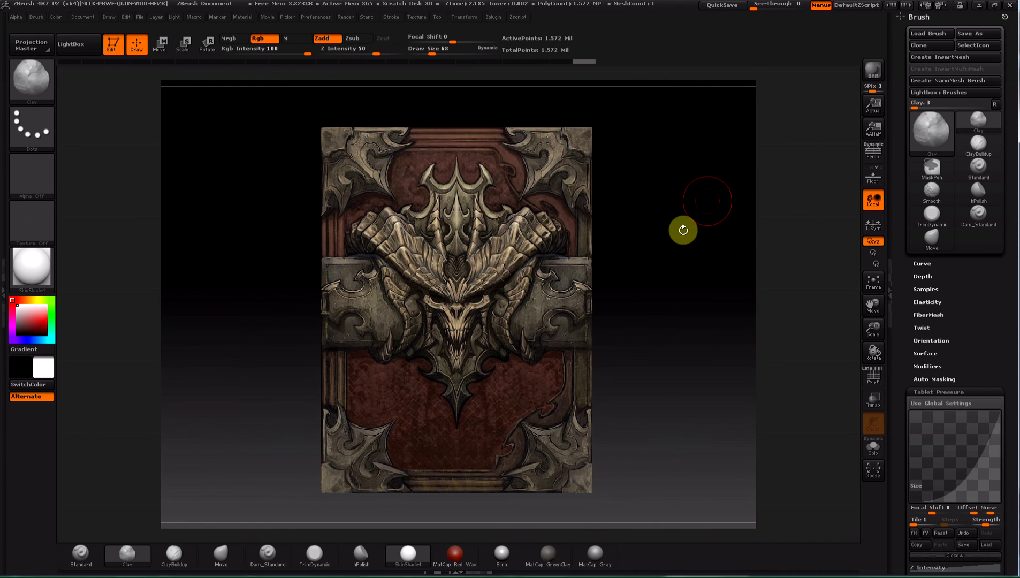
{"action": "left_click_drag", "start_coordinate": [680, 245], "coordinate": [507, 249]}
{"action": "mouse_move", "coordinate": [680, 223]}
{"action": "left_mouse_down"}
{"action": "mouse_move", "coordinate": [648, 232]}
{"action": "mouse_move", "coordinate": [671, 247]}
{"action": "mouse_move", "coordinate": [672, 221]}
{"action": "mouse_move", "coordinate": [672, 231]}
{"action": "left_mouse_up"}
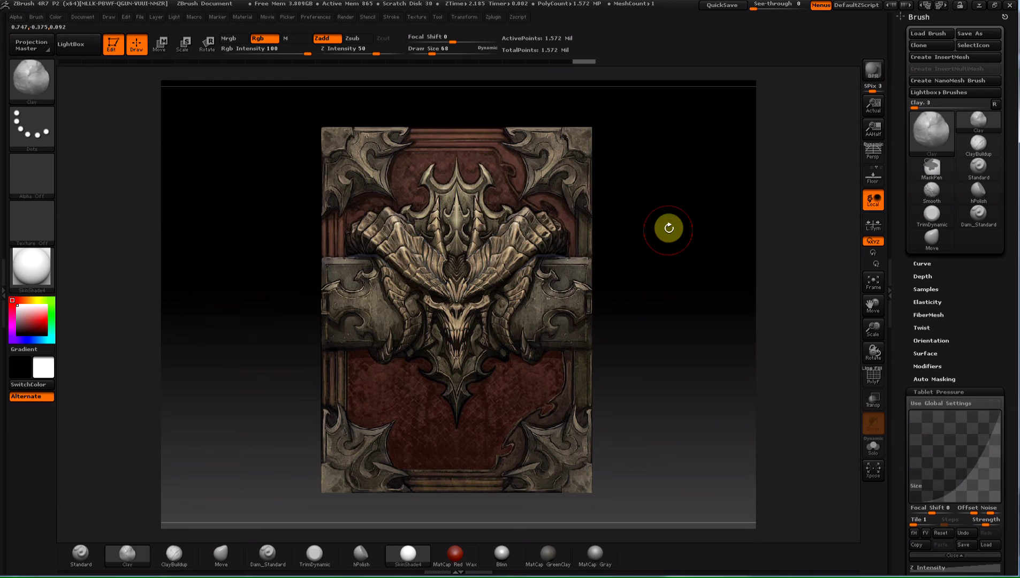
{"action": "left_click", "coordinate": [980, 6]}
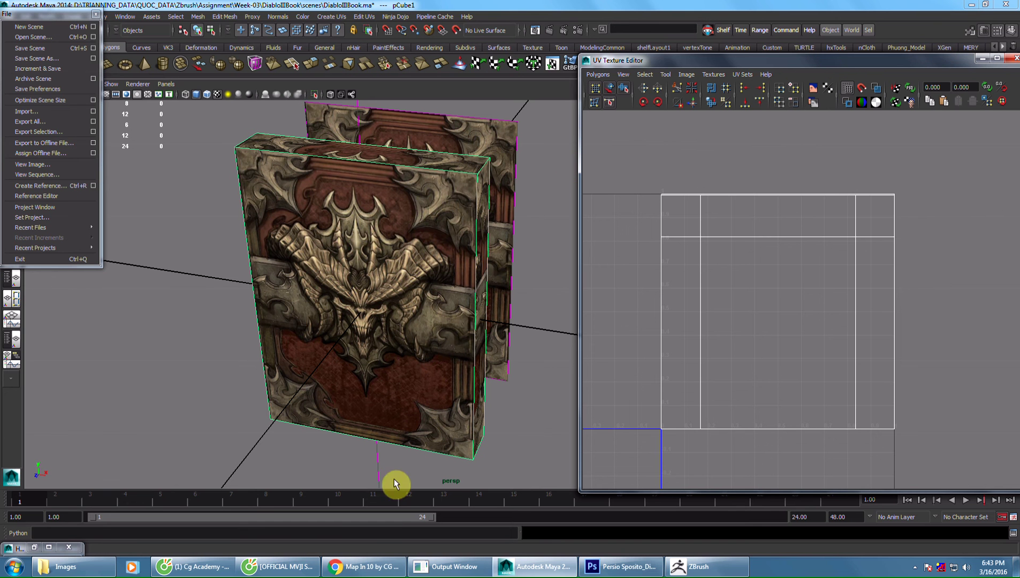
{"action": "left_click", "coordinate": [206, 566]}
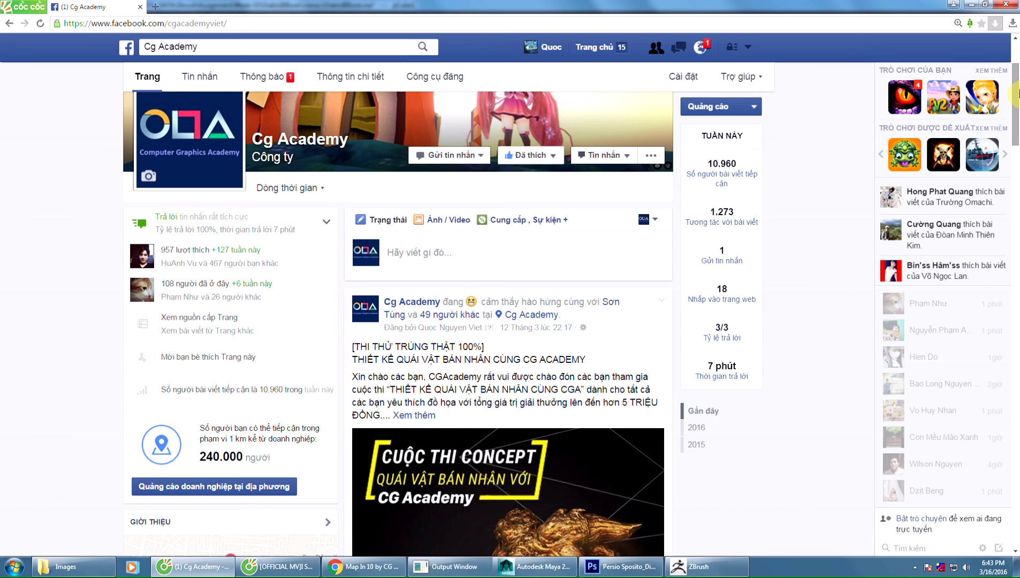
Scroll the Cg Academy Facebook page, then orbit the Sketchfab 'Map In 10' room model.
{"action": "left_click_drag", "start_coordinate": [1019, 94], "coordinate": [1016, 111]}
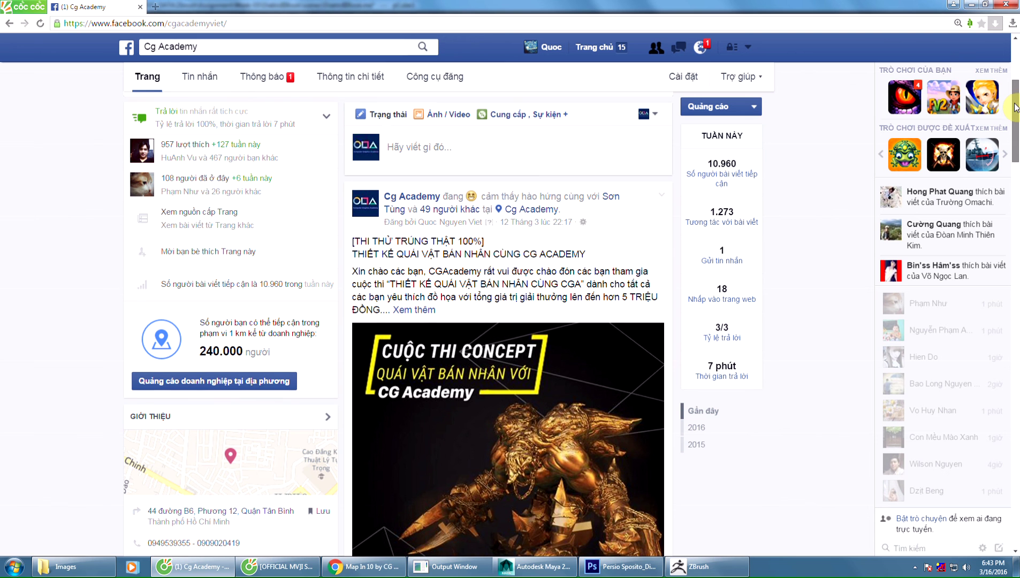
{"action": "left_click_drag", "start_coordinate": [1016, 107], "coordinate": [1017, 90]}
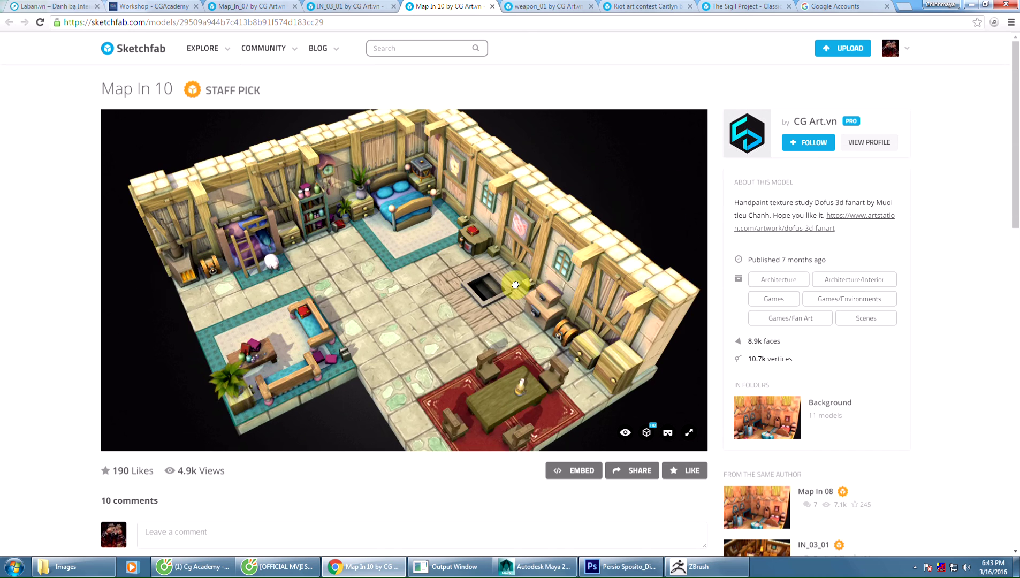
{"action": "left_click_drag", "start_coordinate": [516, 284], "coordinate": [531, 278]}
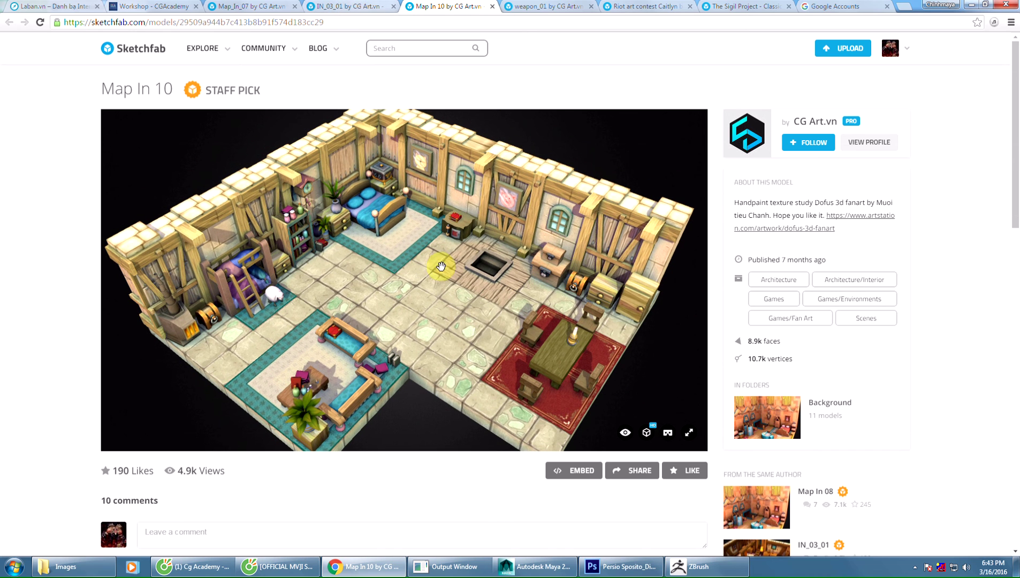